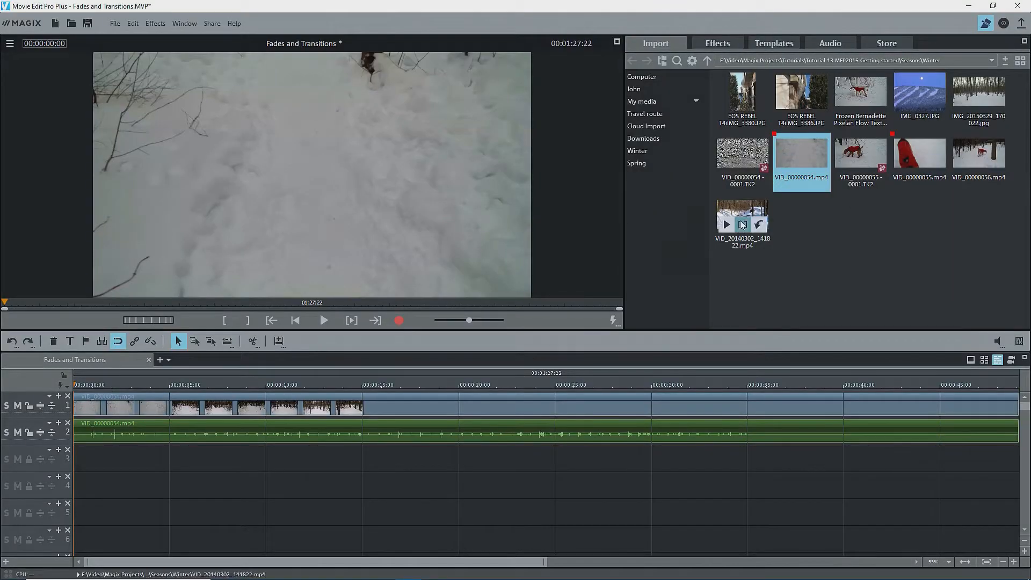
Add VID_20140302_141822.mp4 and the photo IMG_20150329_170022.jpg from the Winter folder to the end of the movie
{"action": "left_click", "coordinate": [758, 226]}
{"action": "left_click", "coordinate": [986, 102]}
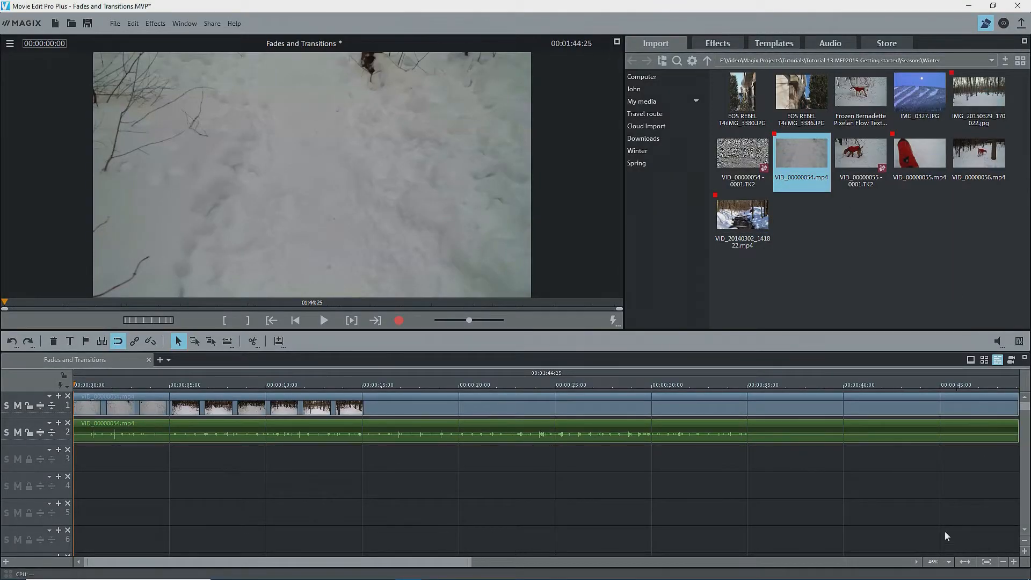
Cut off the end of the clip on track 1 at a chosen playhead position
{"action": "left_click", "coordinate": [965, 562]}
{"action": "left_click", "coordinate": [430, 384]}
{"action": "left_click", "coordinate": [439, 404]}
{"action": "key", "text": "u"}
Shift the following clip slightly earlier on track 1 using the track mouse mode, and relocate the clip material after it to track 4
{"action": "left_click", "coordinate": [565, 408]}
{"action": "left_click", "coordinate": [199, 342]}
{"action": "mouse_move", "coordinate": [566, 409]}
{"action": "left_mouse_down"}
{"action": "mouse_move", "coordinate": [478, 410]}
{"action": "mouse_move", "coordinate": [559, 412]}
{"action": "left_mouse_up"}
{"action": "mouse_move", "coordinate": [606, 407]}
{"action": "left_mouse_down"}
{"action": "mouse_move", "coordinate": [449, 406]}
{"action": "mouse_move", "coordinate": [683, 487]}
{"action": "left_mouse_up"}
Return to single-object mouse mode and move the clip from track 4 back onto track 1 beside the preceding clip
{"action": "left_click", "coordinate": [178, 341]}
{"action": "left_click_drag", "start_coordinate": [683, 422], "coordinate": [461, 421]}
{"action": "left_click_drag", "start_coordinate": [641, 488], "coordinate": [582, 410]}
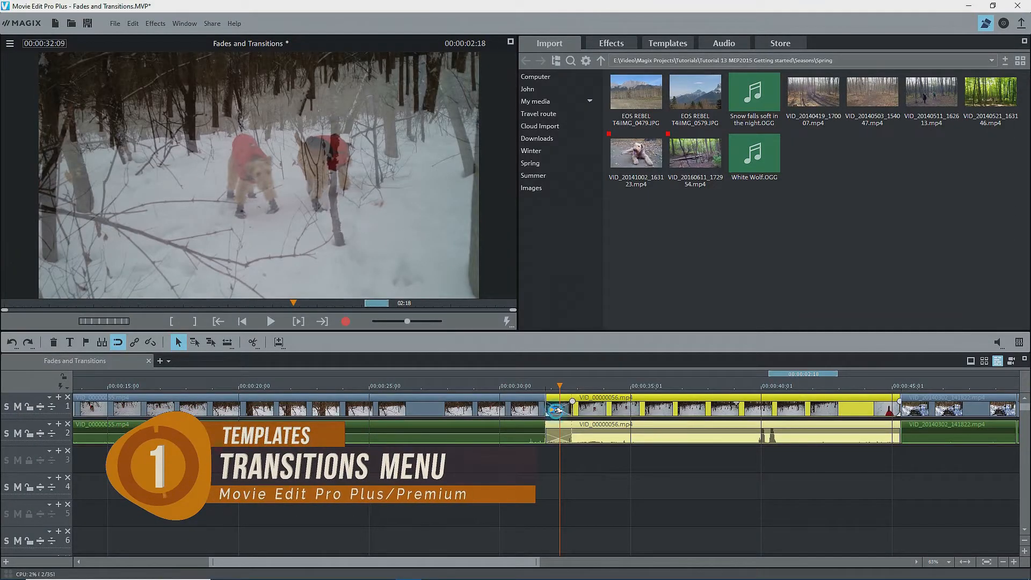
Compare the thumbnail and list views in the transition menu of the crossfade before VID_00000056.mp4
{"action": "left_click", "coordinate": [557, 410]}
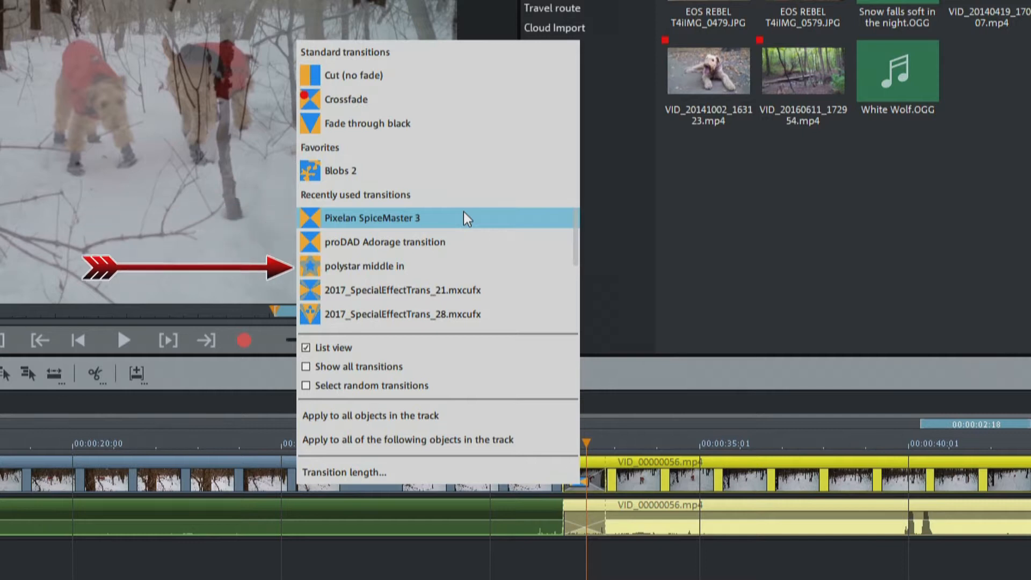
{"action": "left_click", "coordinate": [310, 348]}
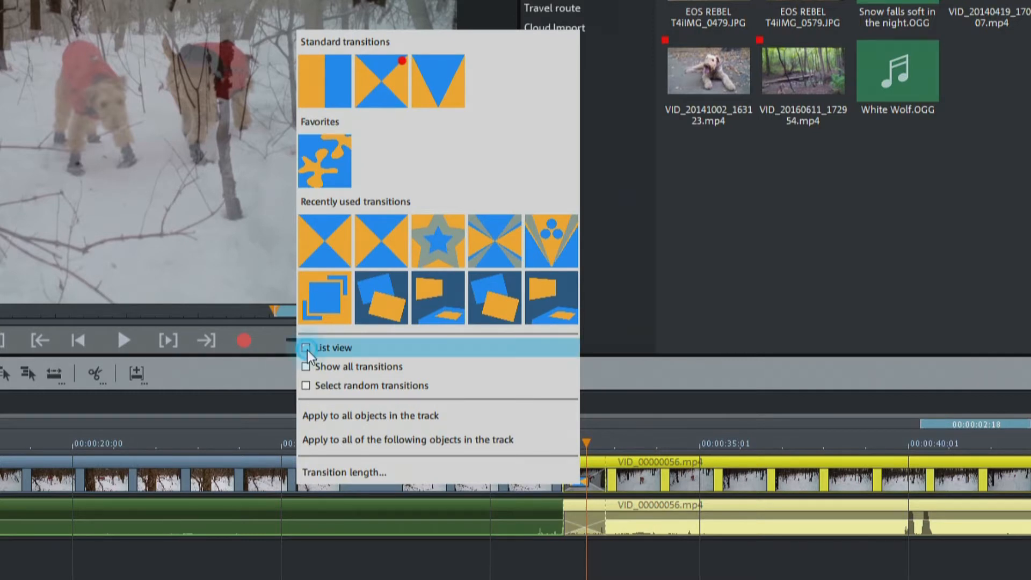
{"action": "left_click", "coordinate": [307, 349]}
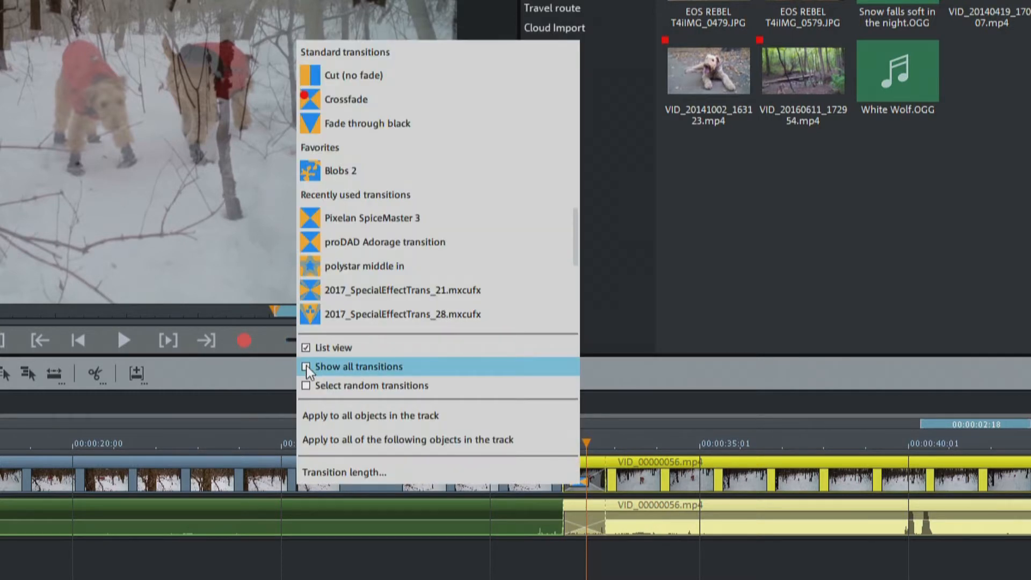
Show all transition categories, view the Transitions Basic templates, and return to the main transition menu
{"action": "left_click", "coordinate": [306, 367]}
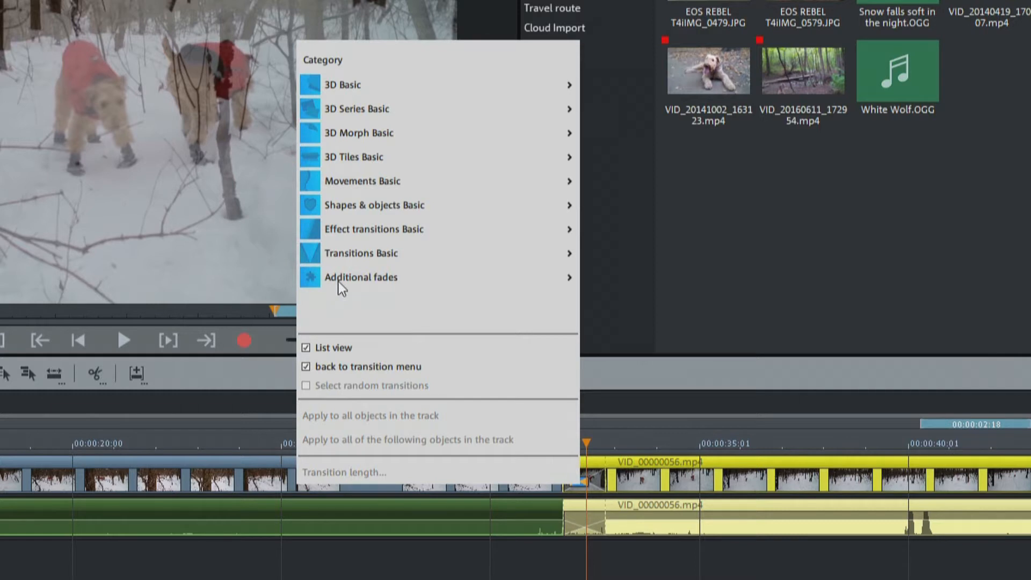
{"action": "left_click", "coordinate": [330, 249]}
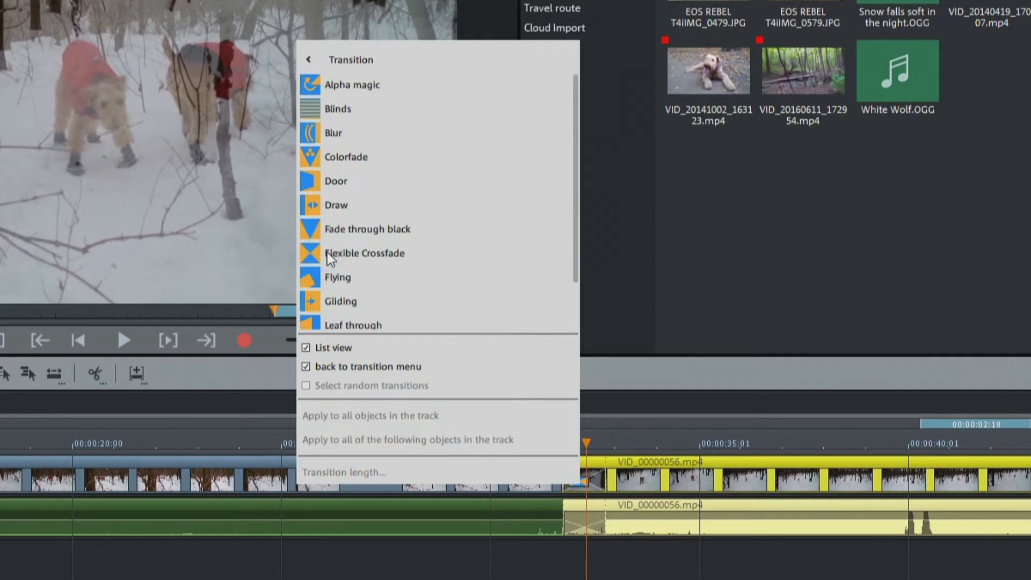
{"action": "left_click", "coordinate": [306, 61]}
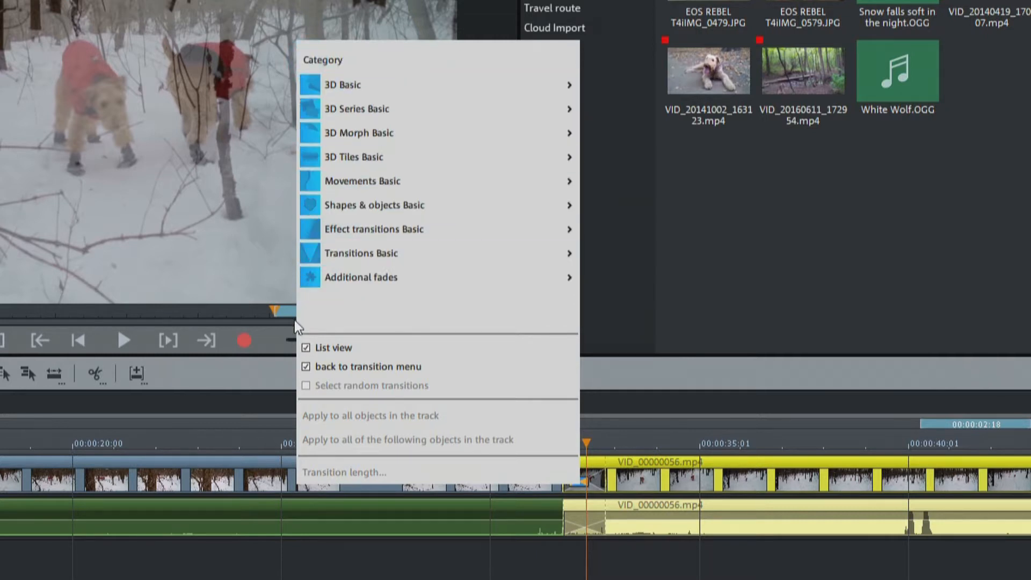
{"action": "left_click", "coordinate": [303, 370]}
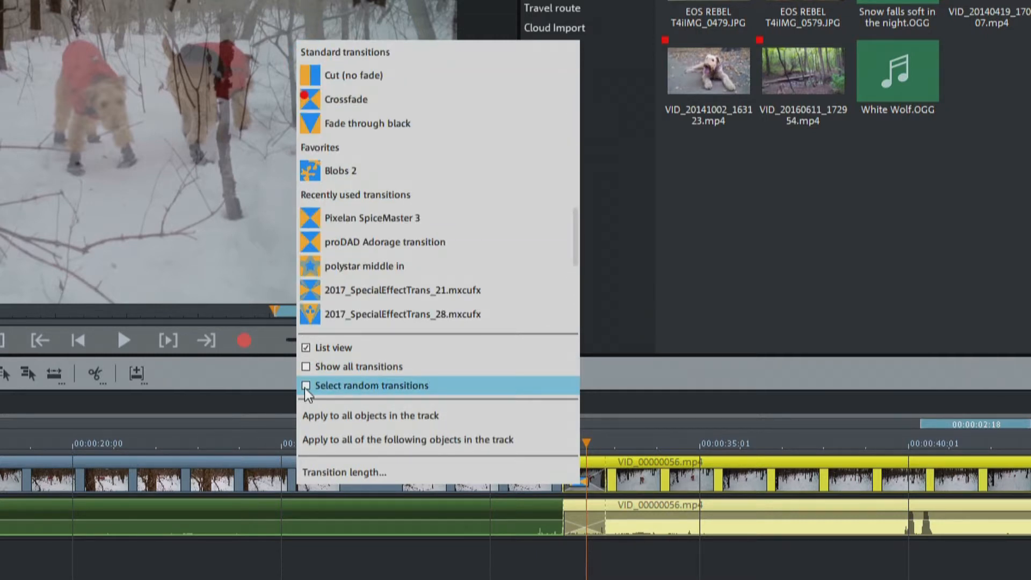
Review the Transitions Basic entries included in the random selection and apply random transitions in the track
{"action": "left_click", "coordinate": [306, 388]}
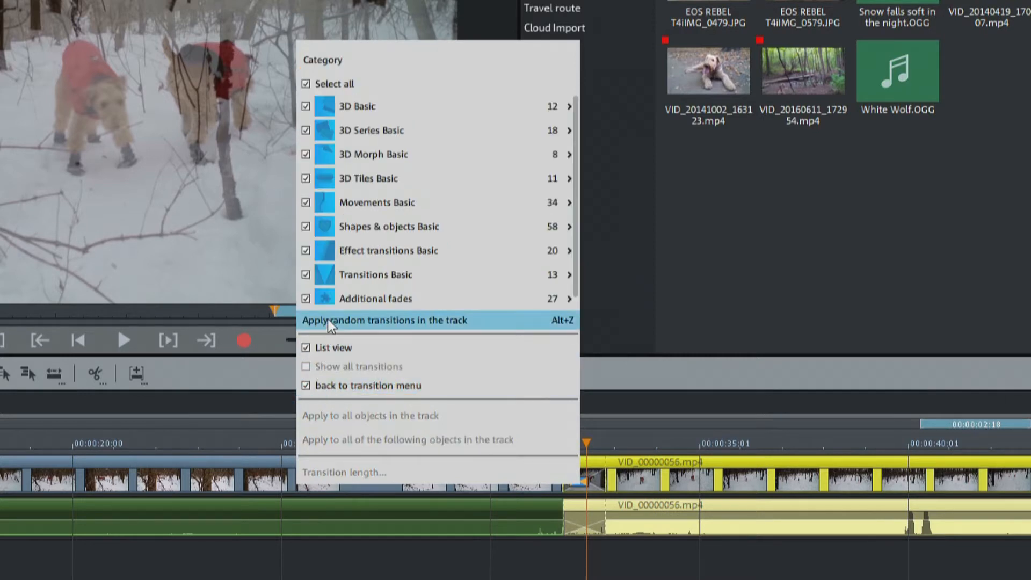
{"action": "left_click", "coordinate": [352, 274]}
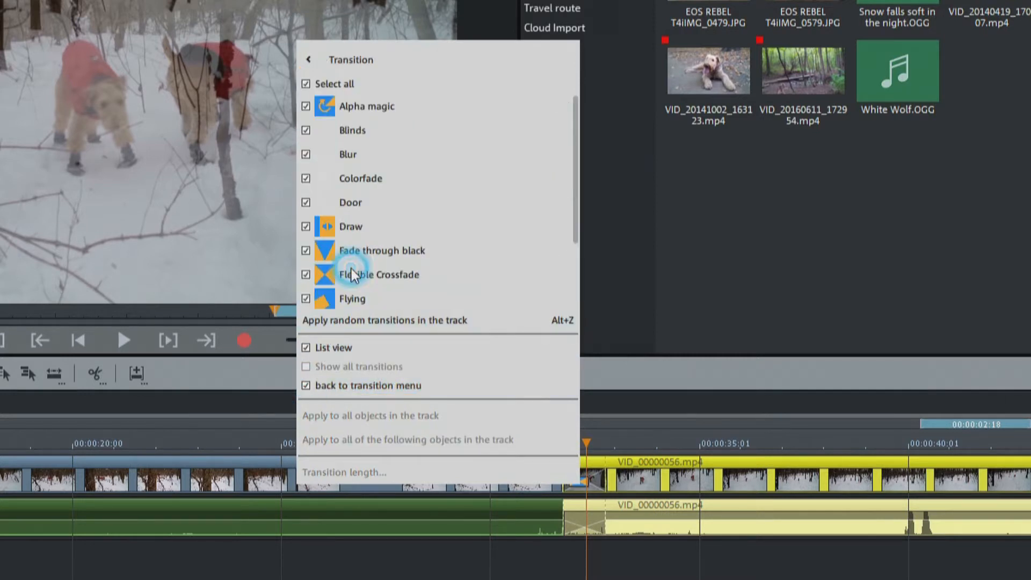
{"action": "left_click", "coordinate": [308, 60]}
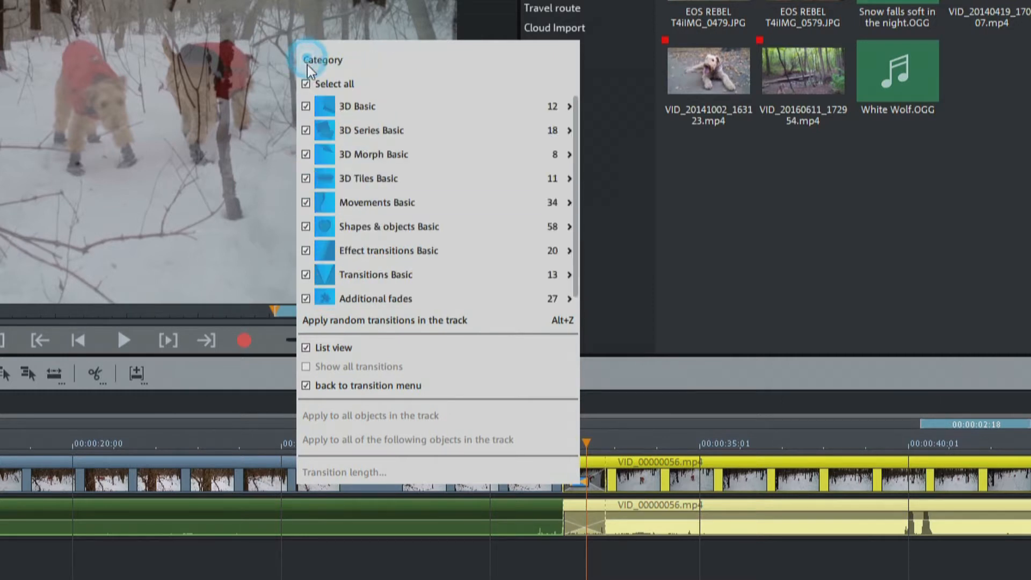
{"action": "left_click", "coordinate": [330, 320]}
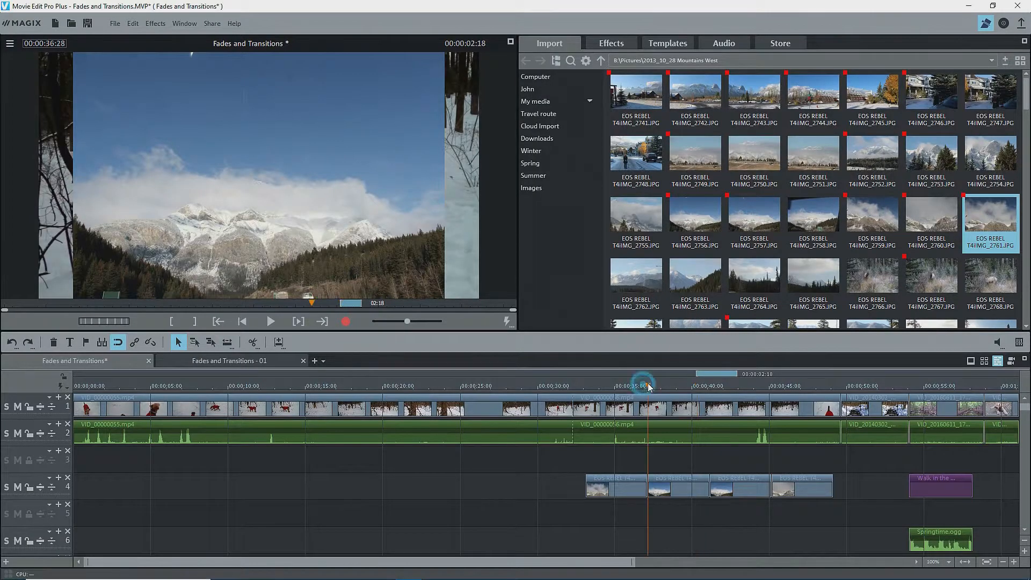
Apply random transitions from all categories to the mountain photos on track 4
{"action": "left_click", "coordinate": [649, 385]}
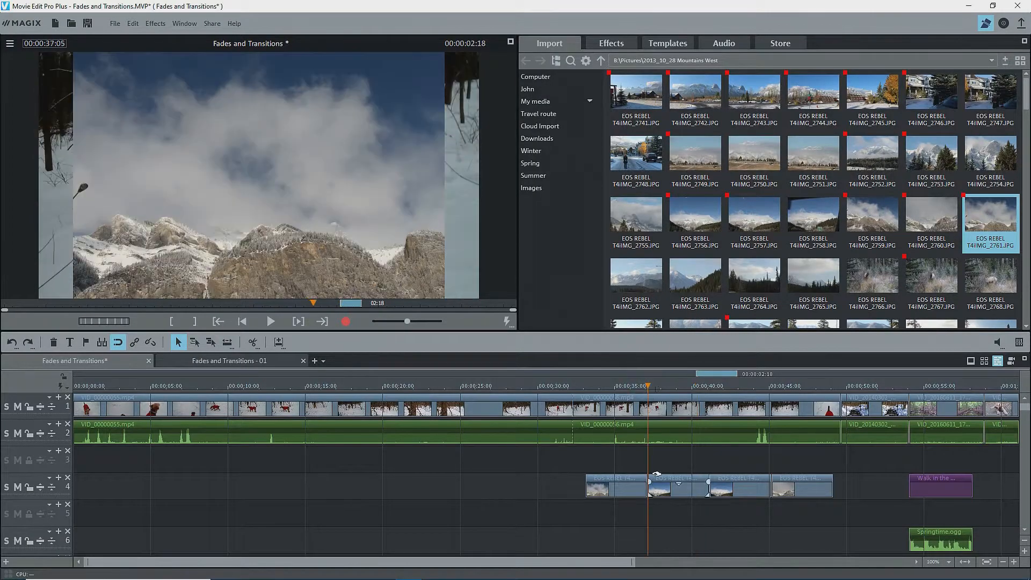
{"action": "left_click", "coordinate": [664, 486]}
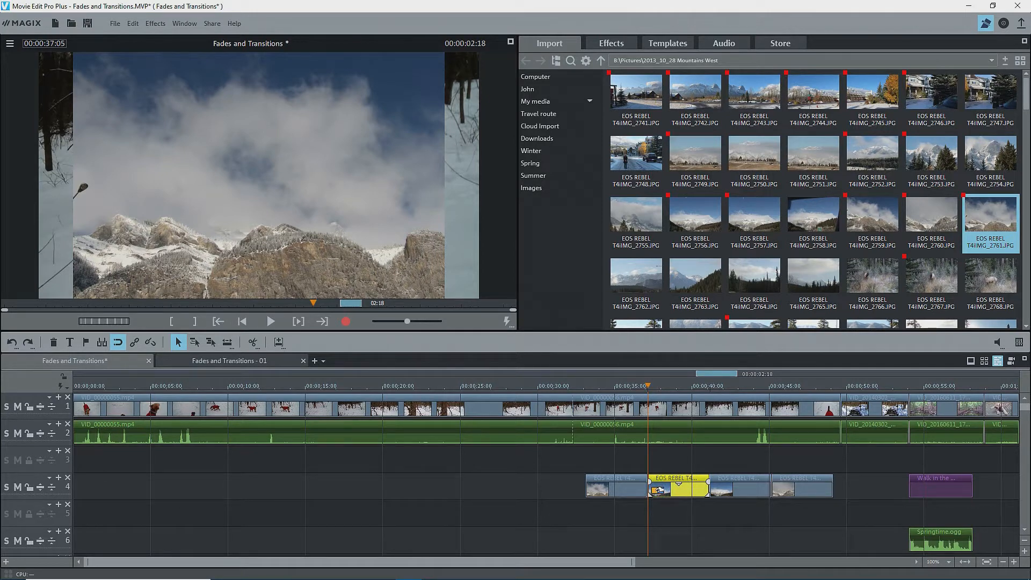
{"action": "left_click", "coordinate": [659, 490]}
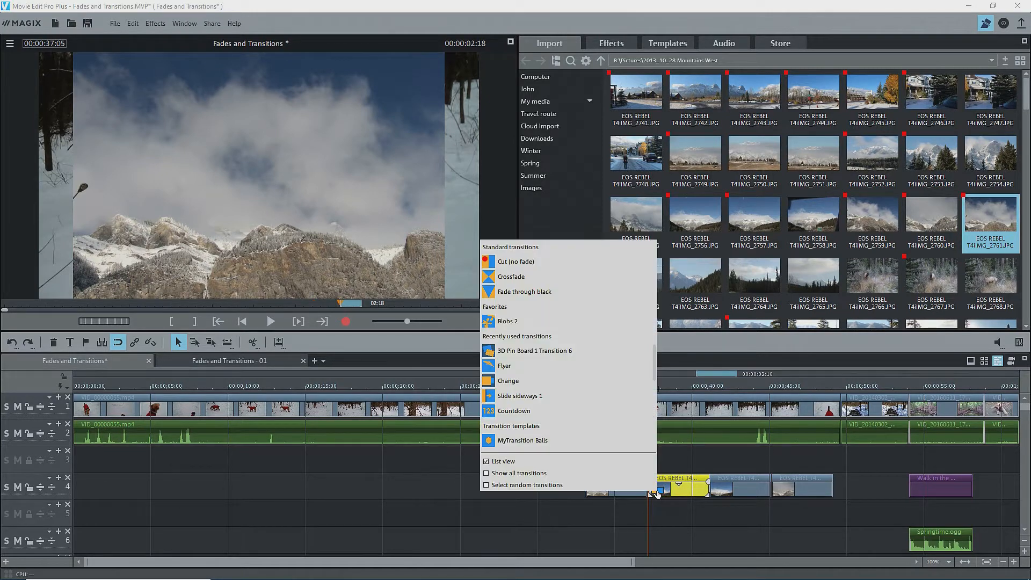
{"action": "left_click", "coordinate": [531, 485]}
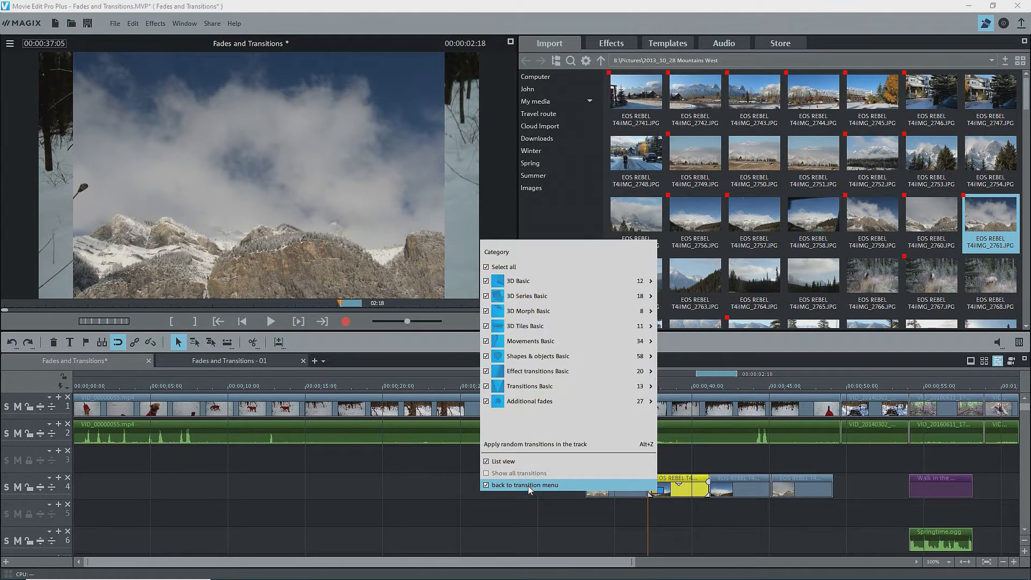
{"action": "left_click", "coordinate": [528, 444]}
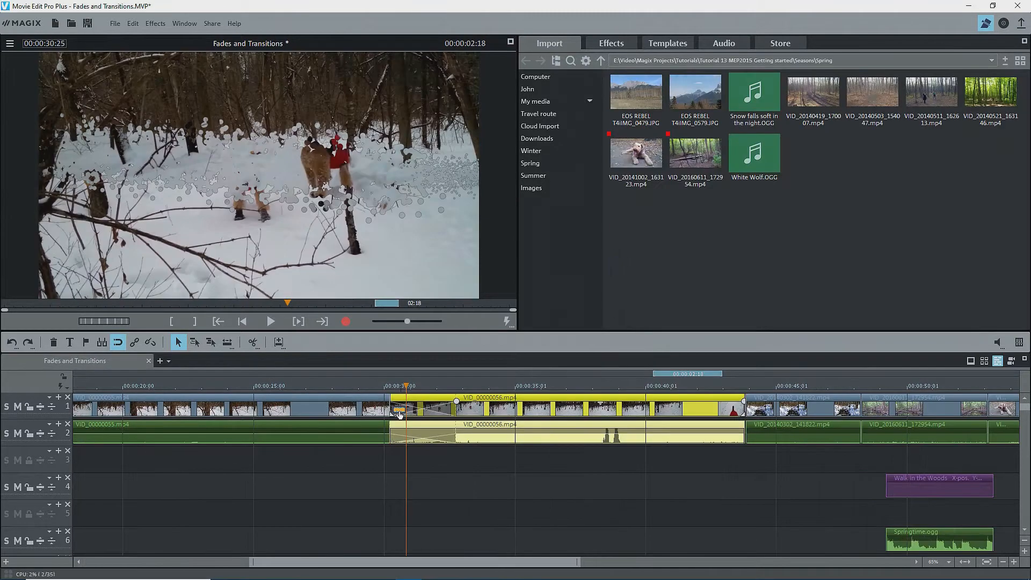
Browse the transition templates in the Transitions, Effect transitions, Shapes & objects, Movements and 3D Tiles Basic categories
{"action": "left_click", "coordinate": [399, 412]}
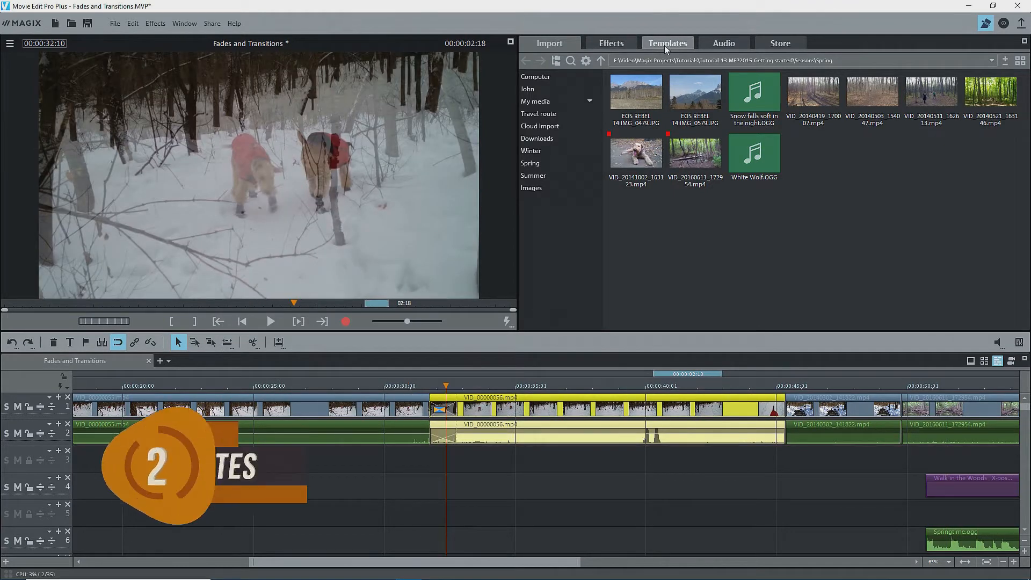
{"action": "left_click", "coordinate": [664, 44]}
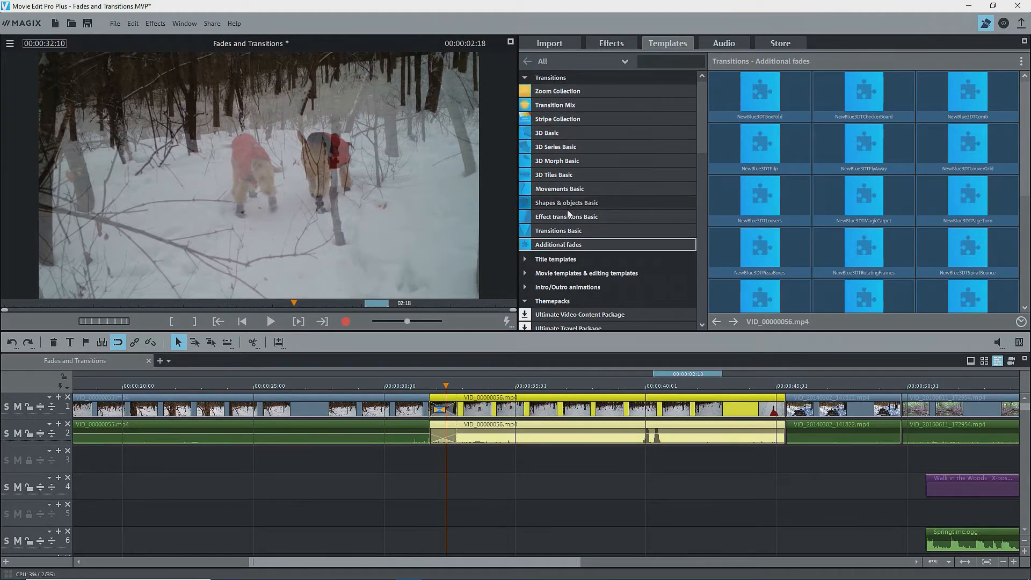
{"action": "left_click", "coordinate": [597, 232]}
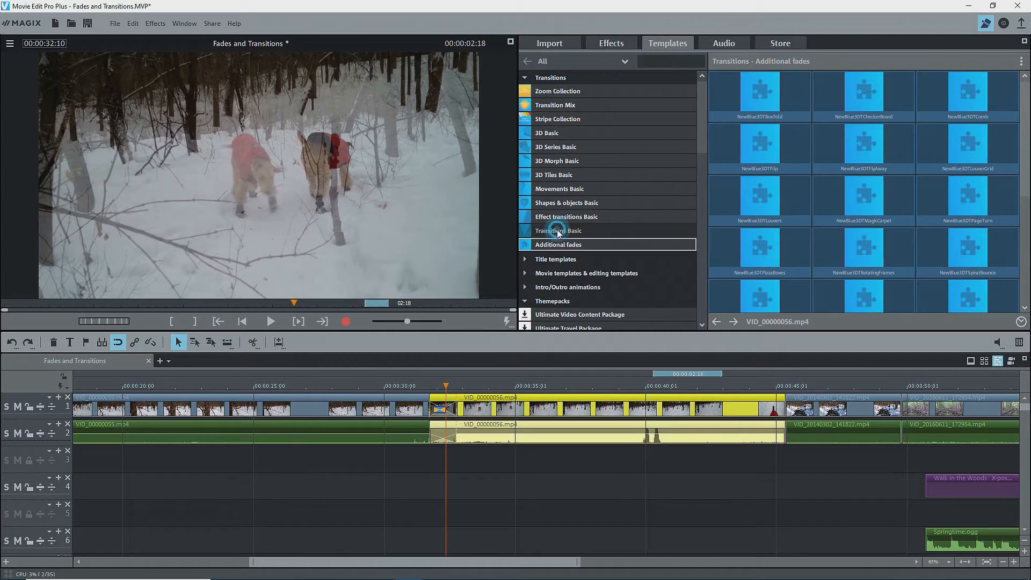
{"action": "left_click", "coordinate": [591, 218]}
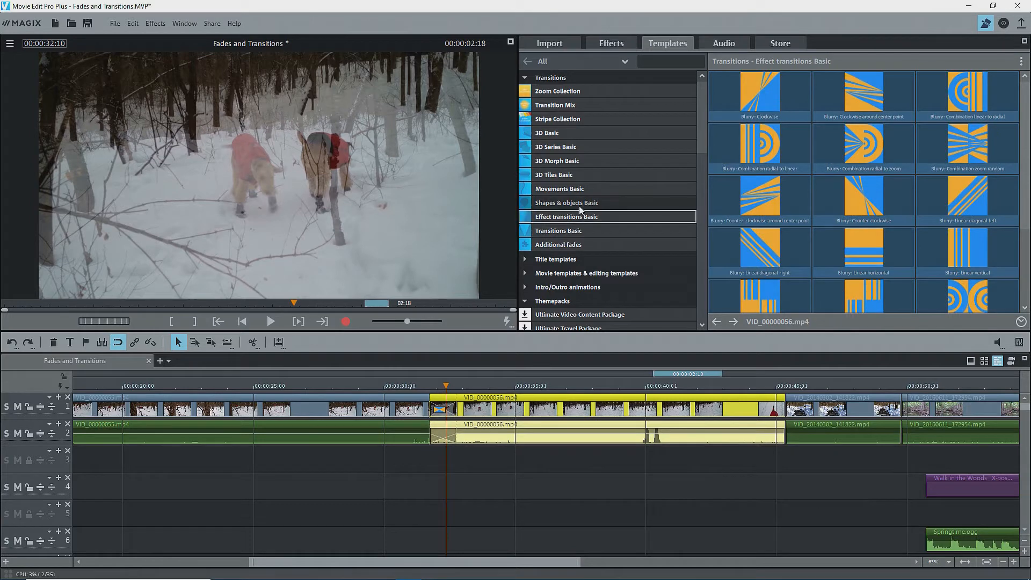
{"action": "left_click", "coordinate": [579, 204]}
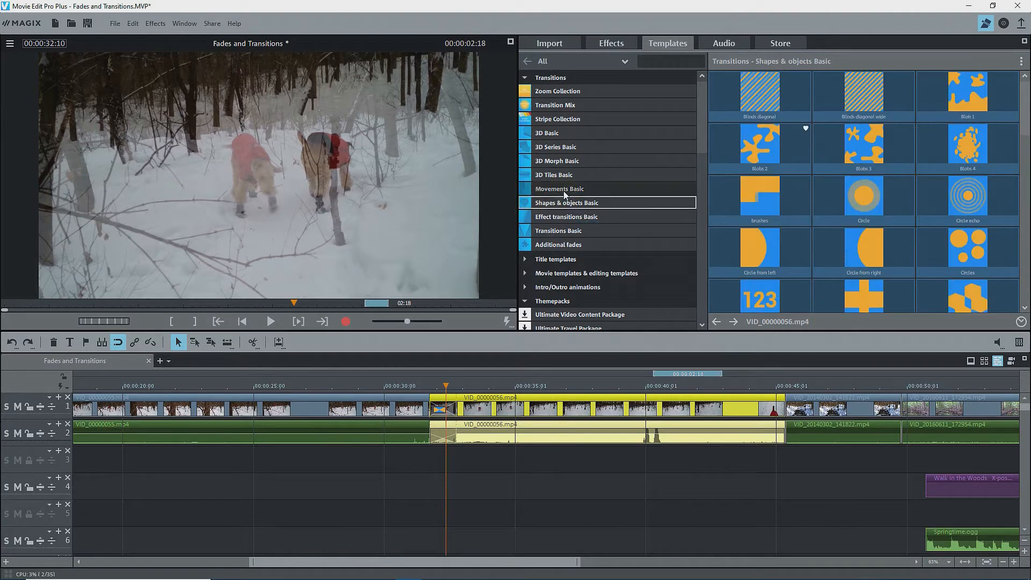
{"action": "left_click", "coordinate": [560, 189]}
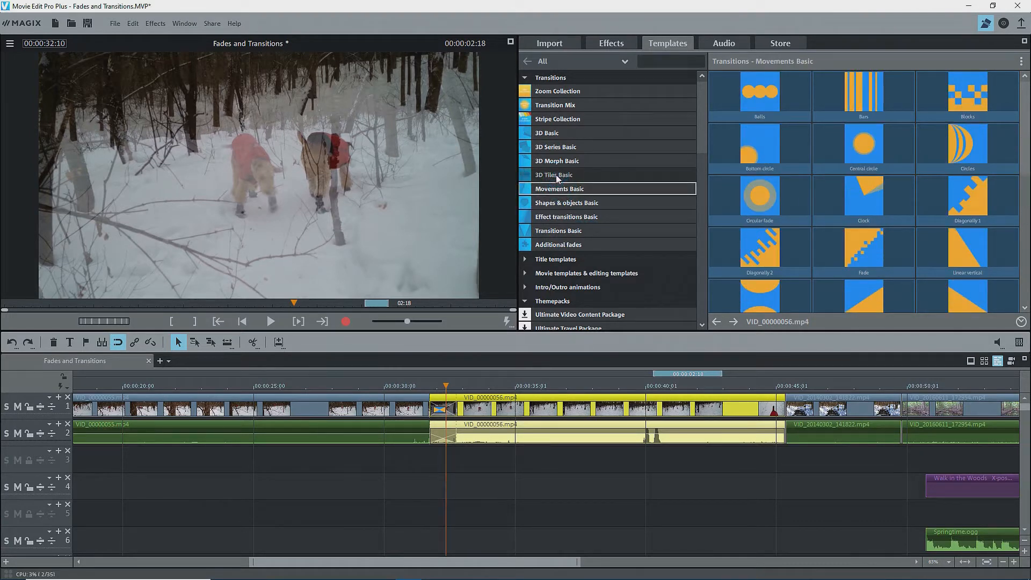
{"action": "left_click", "coordinate": [556, 177]}
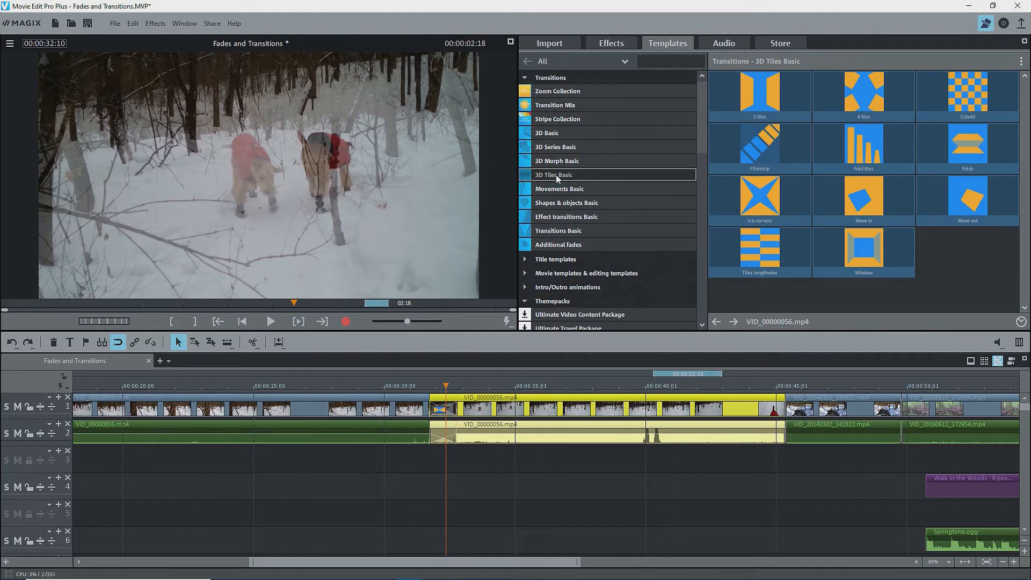
View the Zoom Collection, Transition Mix and Stripe Collection templates, and return to the Transitions Basic templates
{"action": "left_click", "coordinate": [548, 91]}
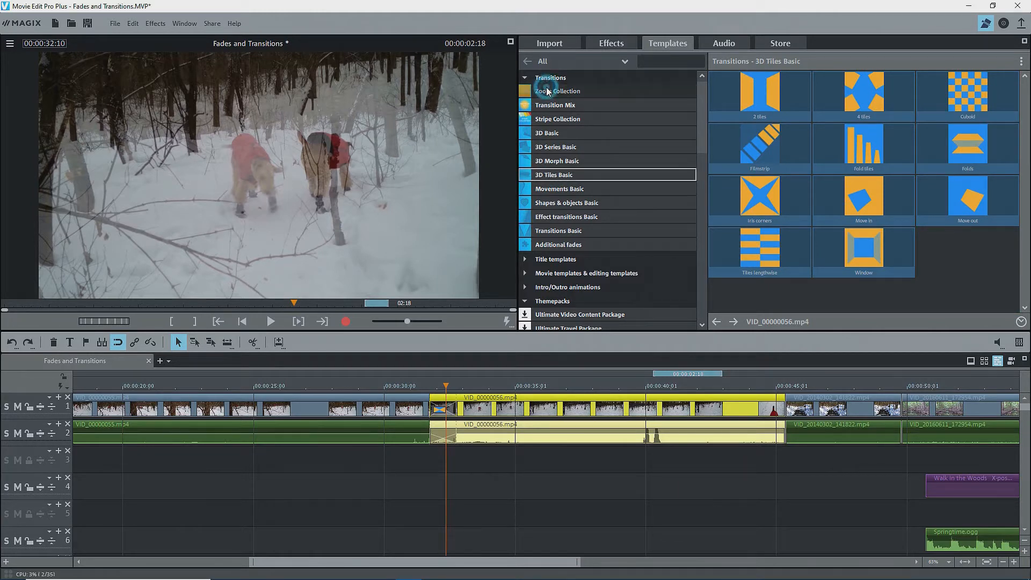
{"action": "left_click", "coordinate": [551, 107]}
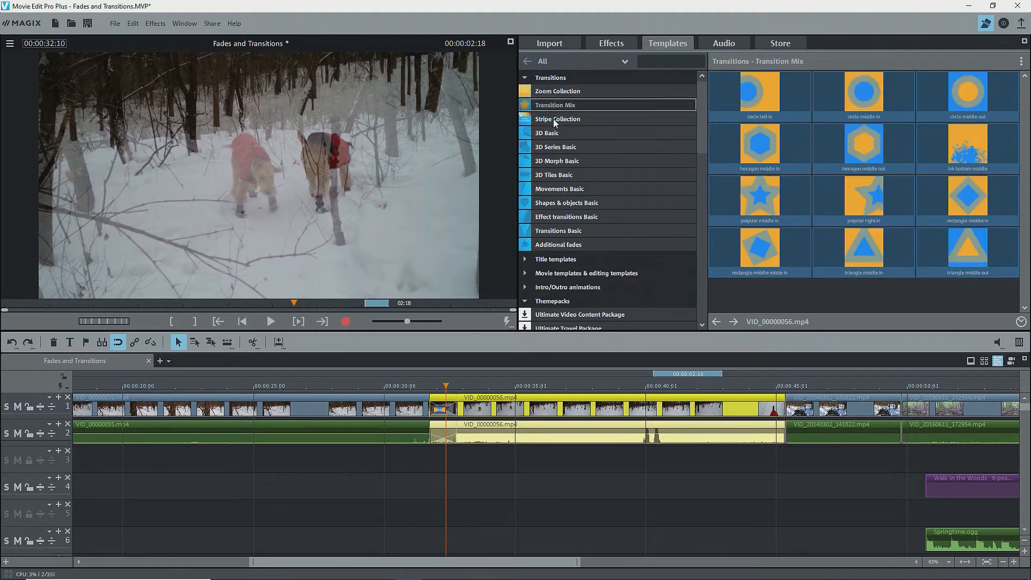
{"action": "left_click", "coordinate": [555, 122]}
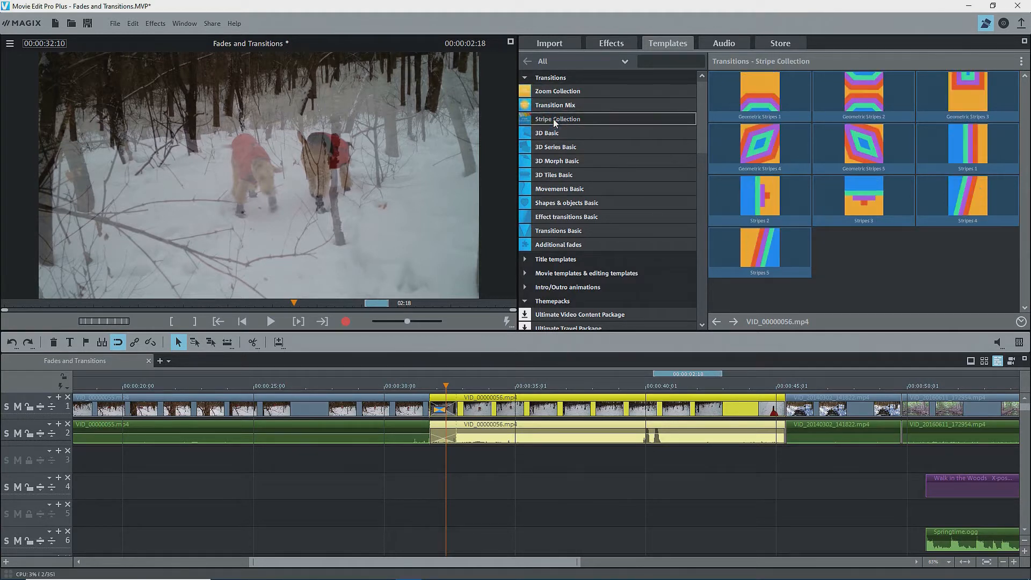
{"action": "left_click", "coordinate": [546, 232]}
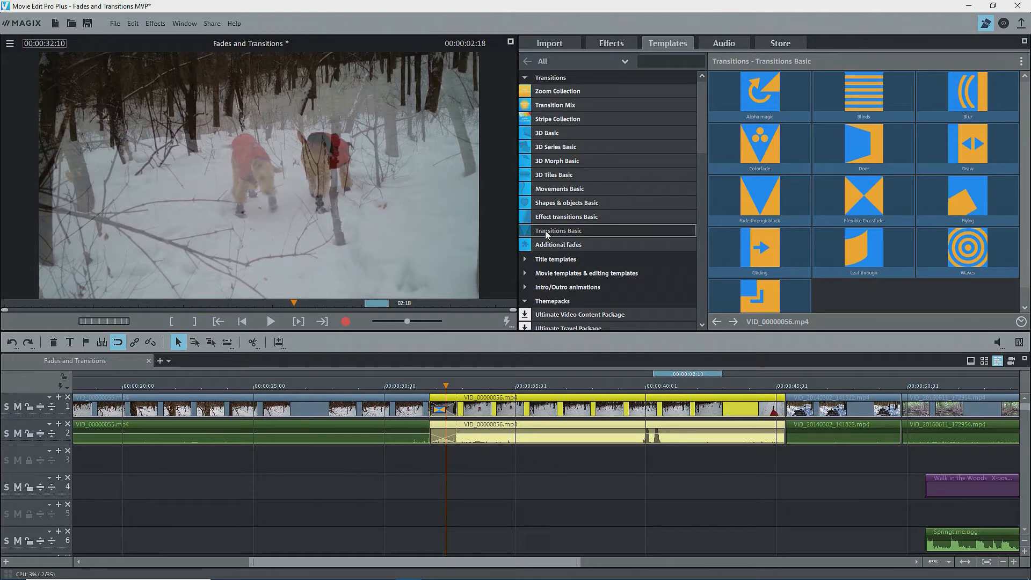
Set the length of the crossfade before VID_00000056.mp4 to 00:03:24 and shorten the overlap by moving that clip later on track 1
{"action": "left_click_drag", "start_coordinate": [547, 234], "coordinate": [442, 409]}
{"action": "right_click", "coordinate": [441, 408]}
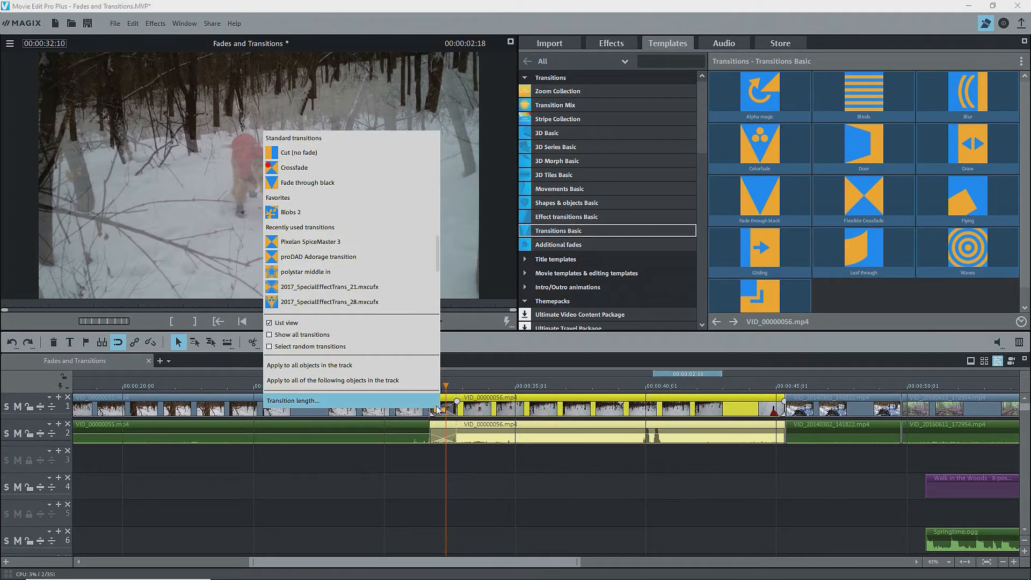
{"action": "left_click", "coordinate": [415, 401]}
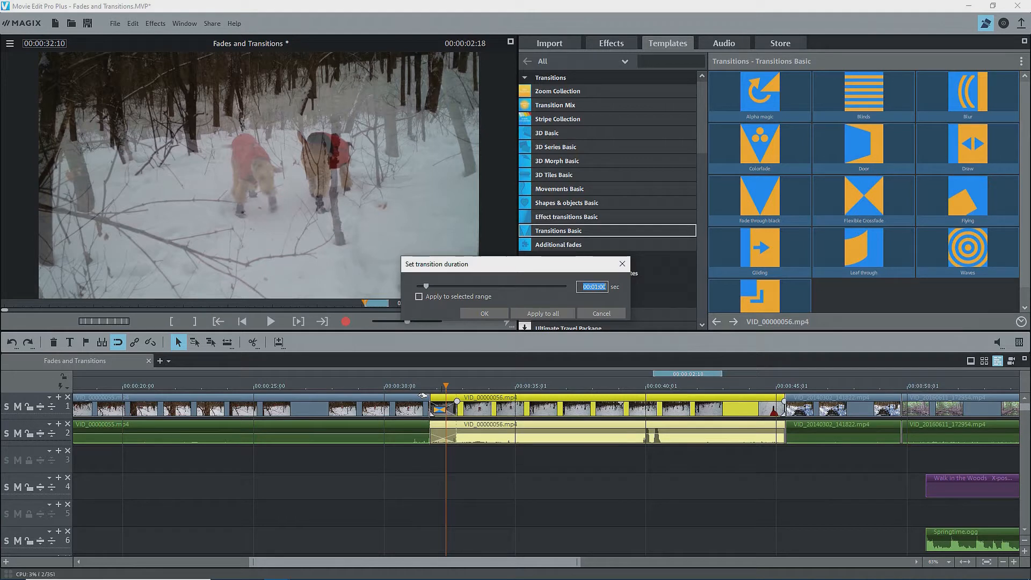
{"action": "left_click", "coordinate": [593, 286]}
{"action": "type", "text": "00:30"}
{"action": "key", "text": "Return"}
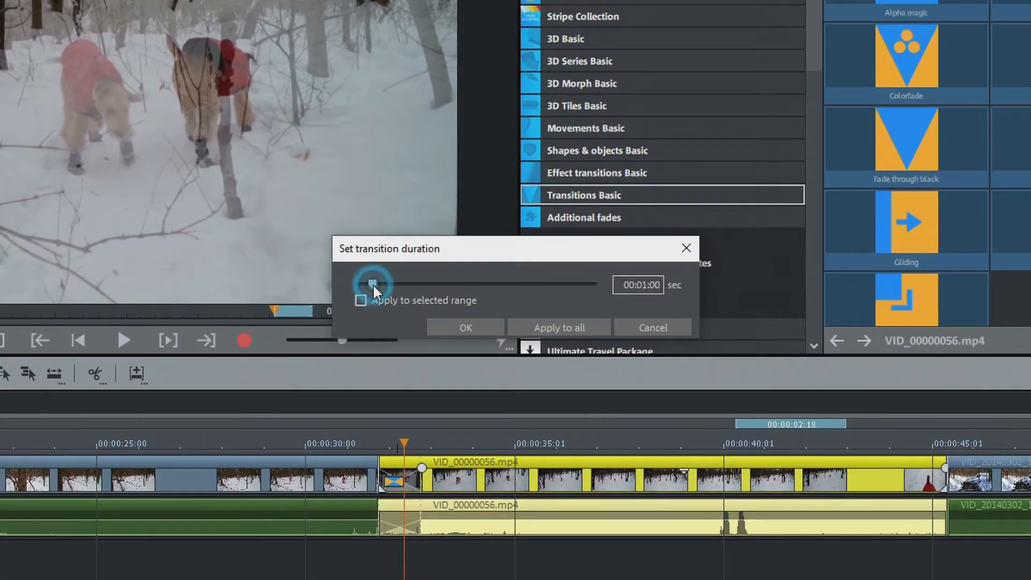
{"action": "left_click_drag", "start_coordinate": [372, 283], "coordinate": [405, 287]}
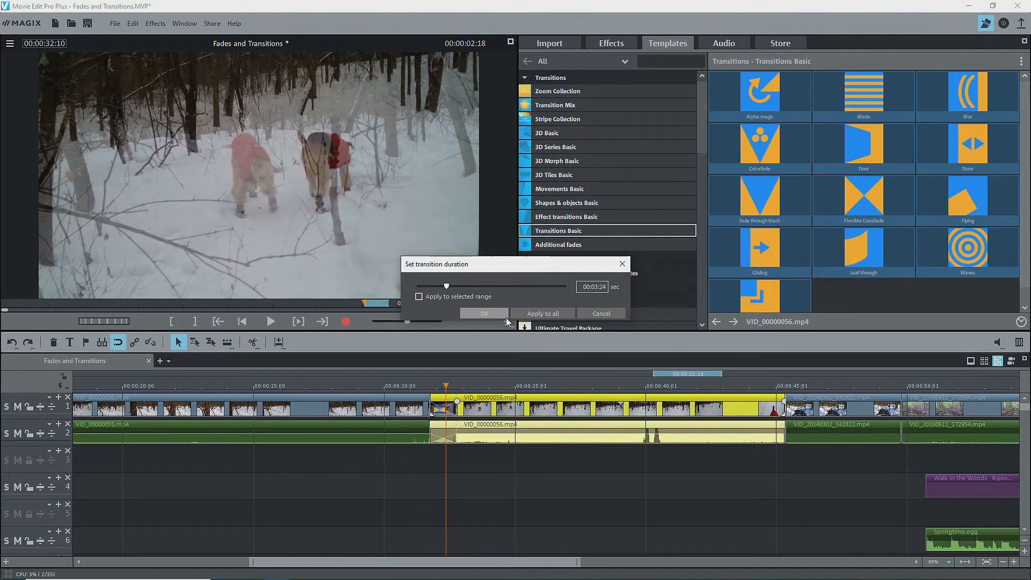
{"action": "left_click", "coordinate": [506, 316]}
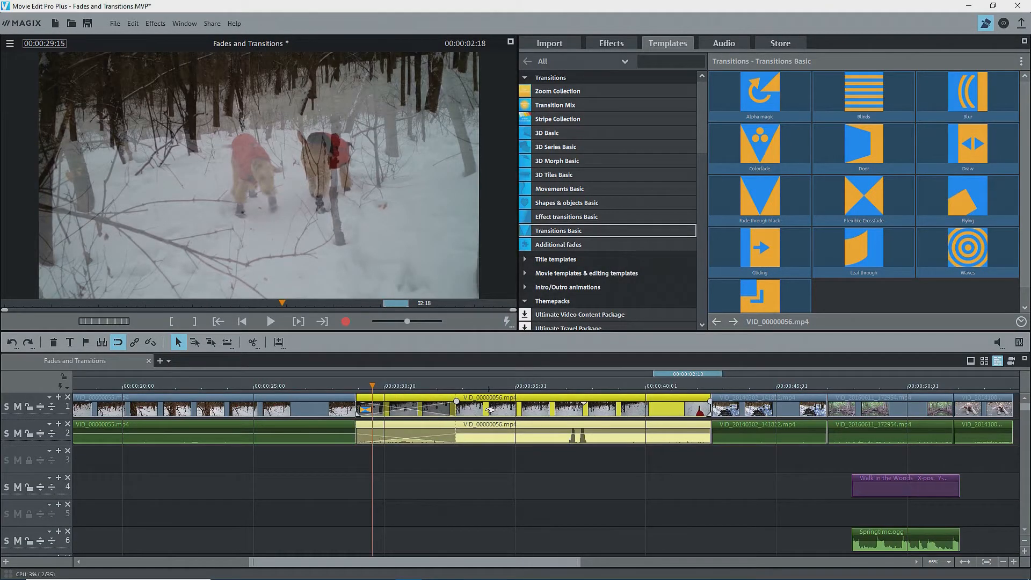
{"action": "left_click_drag", "start_coordinate": [489, 411], "coordinate": [554, 411]}
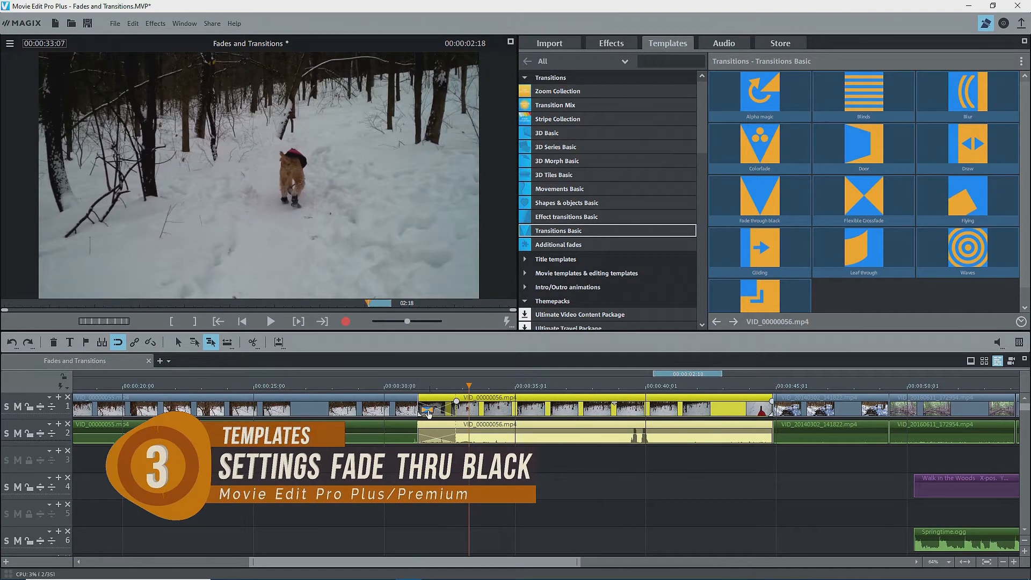
Change the transition before VID_00000056.mp4 on track 1 to Fade through black and bring up its color settings
{"action": "left_click", "coordinate": [427, 411]}
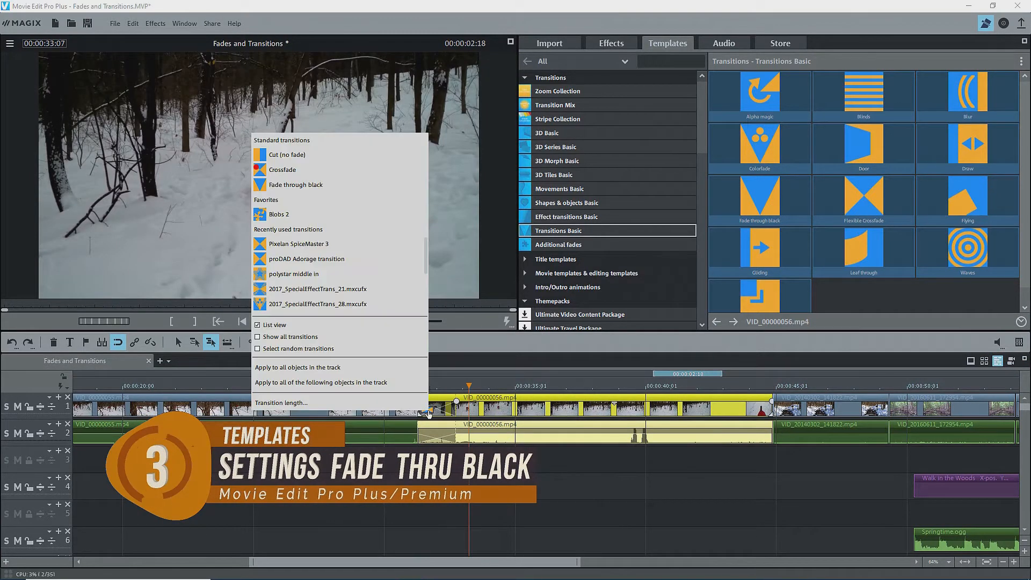
{"action": "left_click", "coordinate": [346, 184]}
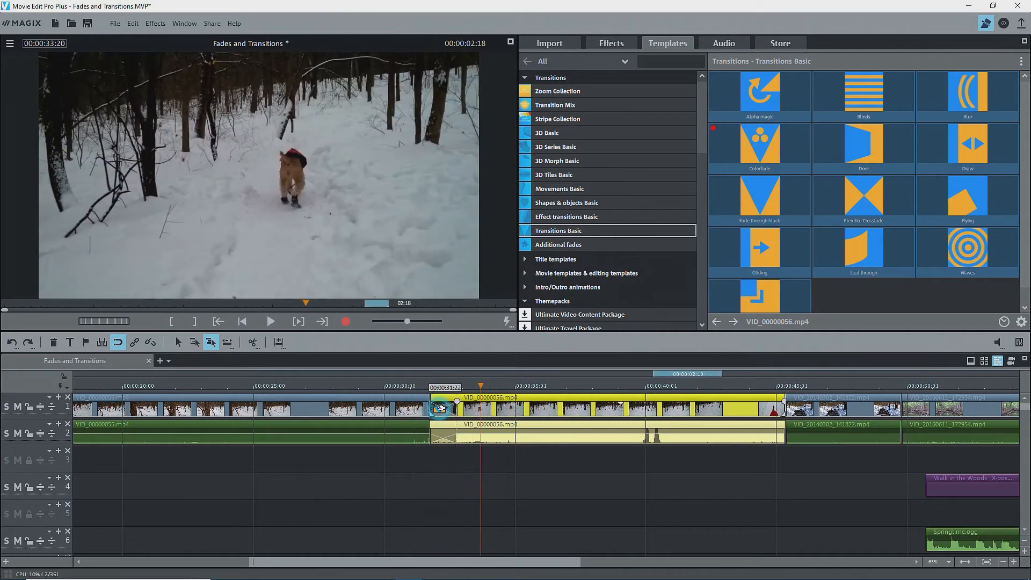
{"action": "left_click", "coordinate": [439, 409]}
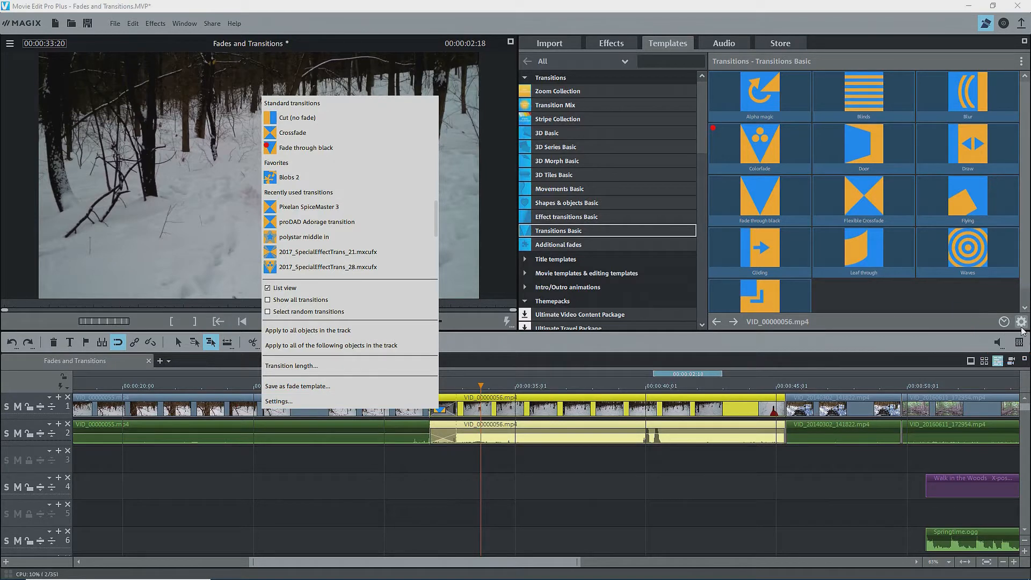
{"action": "left_click", "coordinate": [322, 401]}
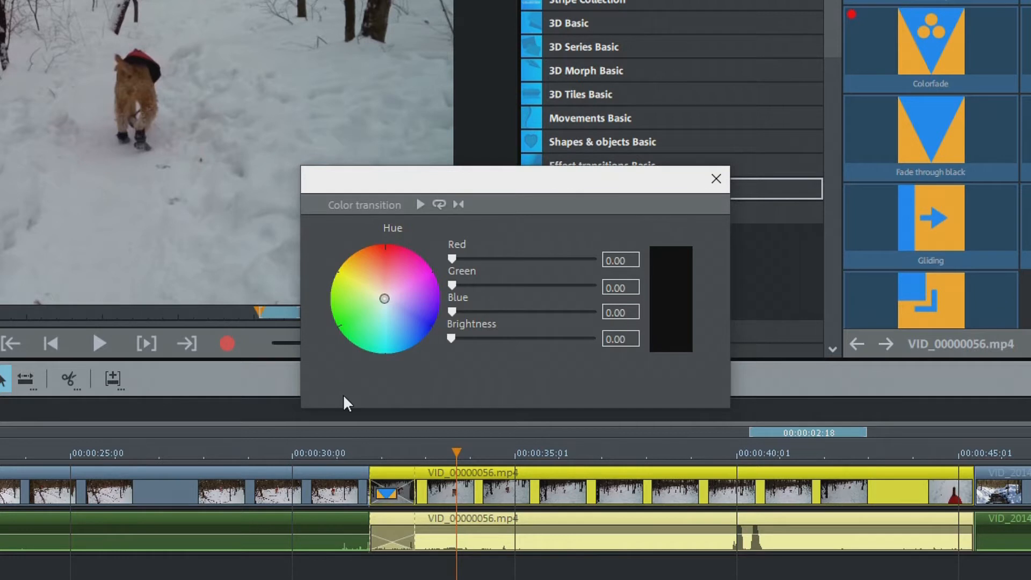
Set the transition color to violet with red 120, green 91, blue 255 and brightness 255, and preview it once
{"action": "left_click_drag", "start_coordinate": [451, 258], "coordinate": [558, 262]}
{"action": "left_click_drag", "start_coordinate": [452, 285], "coordinate": [499, 286]}
{"action": "left_click_drag", "start_coordinate": [362, 259], "coordinate": [407, 306]}
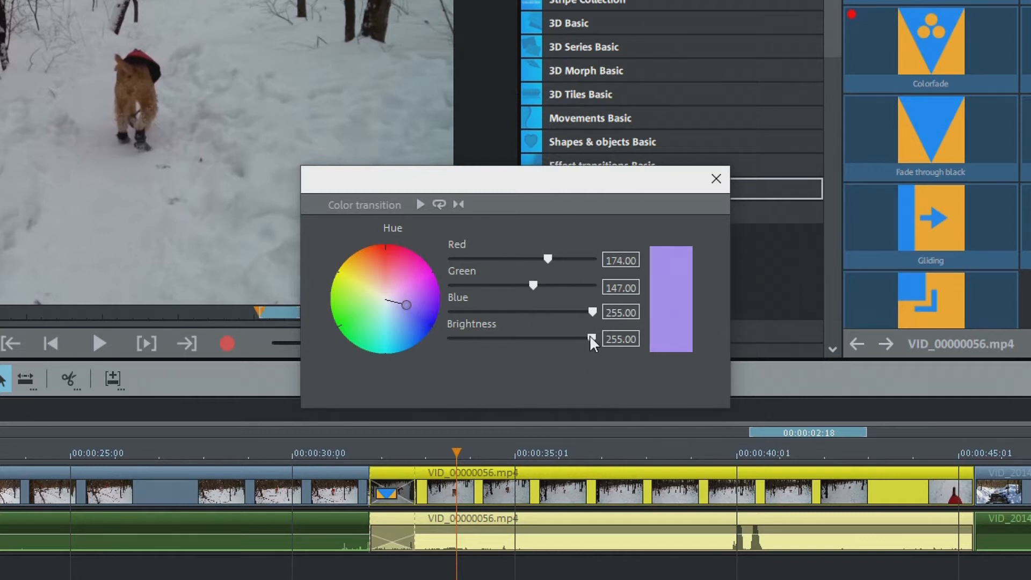
{"action": "mouse_move", "coordinate": [590, 337]}
{"action": "left_mouse_down"}
{"action": "mouse_move", "coordinate": [522, 338]}
{"action": "mouse_move", "coordinate": [592, 339]}
{"action": "left_mouse_up"}
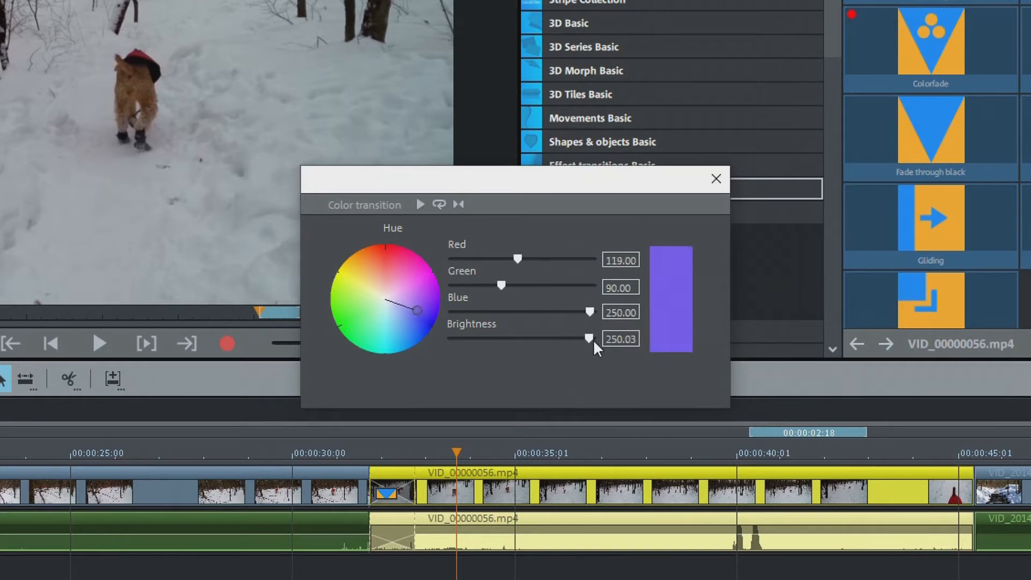
{"action": "left_click", "coordinate": [424, 205]}
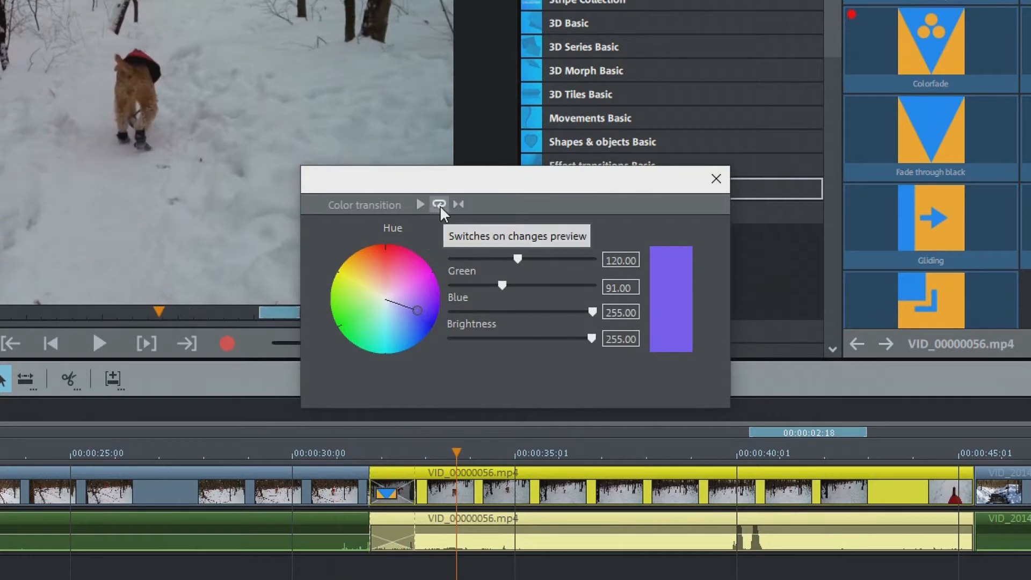
Switch on the changes preview, raise red to about 175, and pick a light green on the hue wheel
{"action": "left_click", "coordinate": [438, 204]}
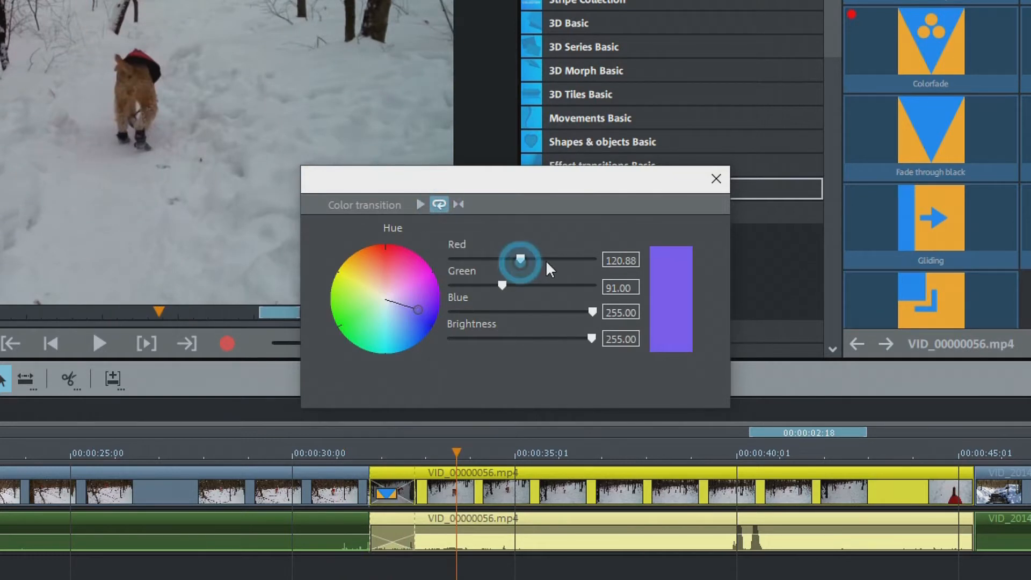
{"action": "left_click_drag", "start_coordinate": [519, 258], "coordinate": [548, 260]}
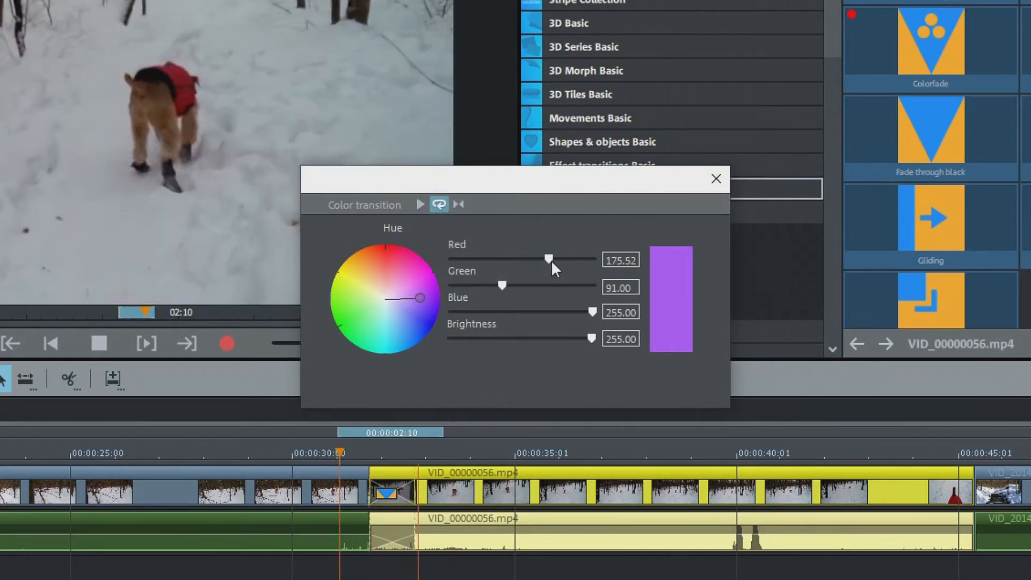
{"action": "left_click_drag", "start_coordinate": [419, 298], "coordinate": [368, 314]}
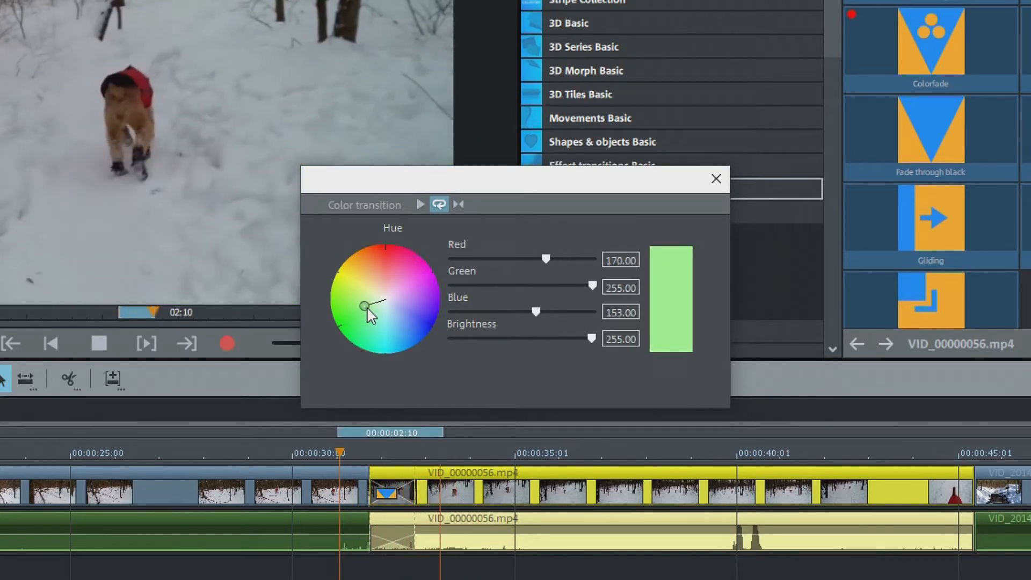
Reset the transition color, set green to 2 and blue to 0 for a pure red, and close the settings
{"action": "left_click", "coordinate": [458, 204]}
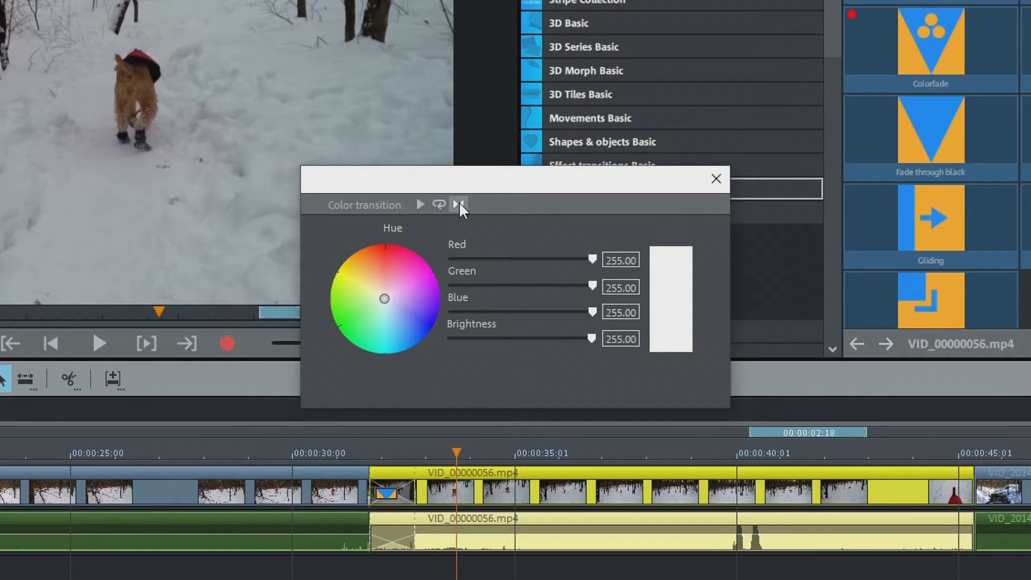
{"action": "left_click_drag", "start_coordinate": [592, 285], "coordinate": [455, 283]}
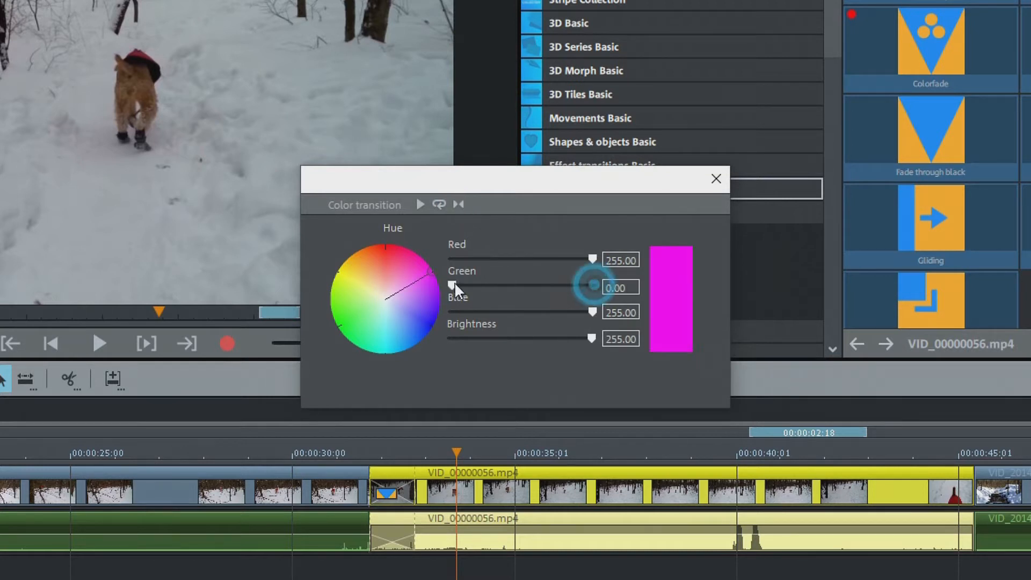
{"action": "left_click_drag", "start_coordinate": [592, 311], "coordinate": [451, 312]}
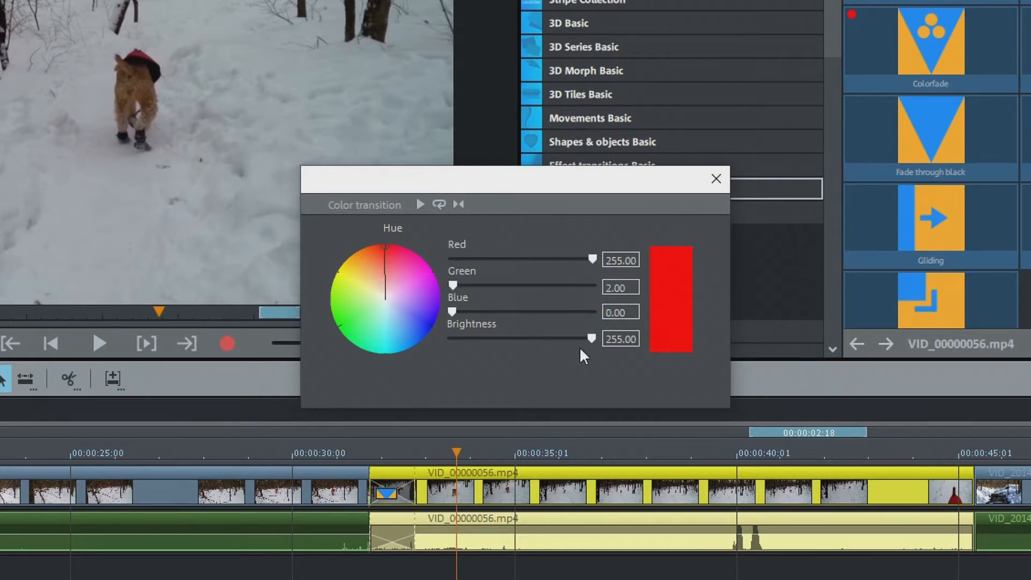
{"action": "left_click", "coordinate": [717, 176]}
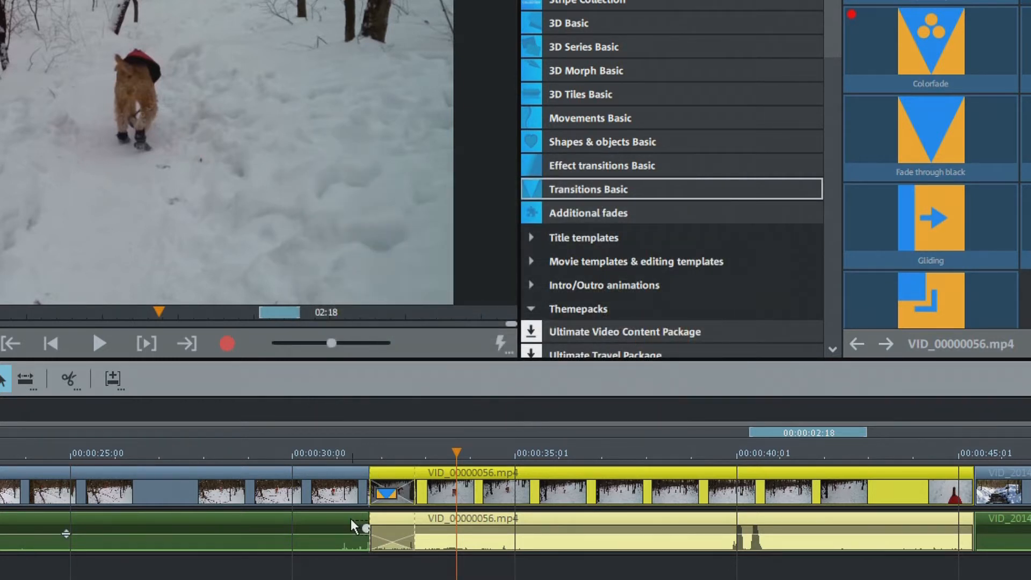
Scrub through the red fade before VID_00000056.mp4 and review its color settings once more
{"action": "left_click", "coordinate": [362, 448]}
{"action": "left_click_drag", "start_coordinate": [363, 448], "coordinate": [415, 461]}
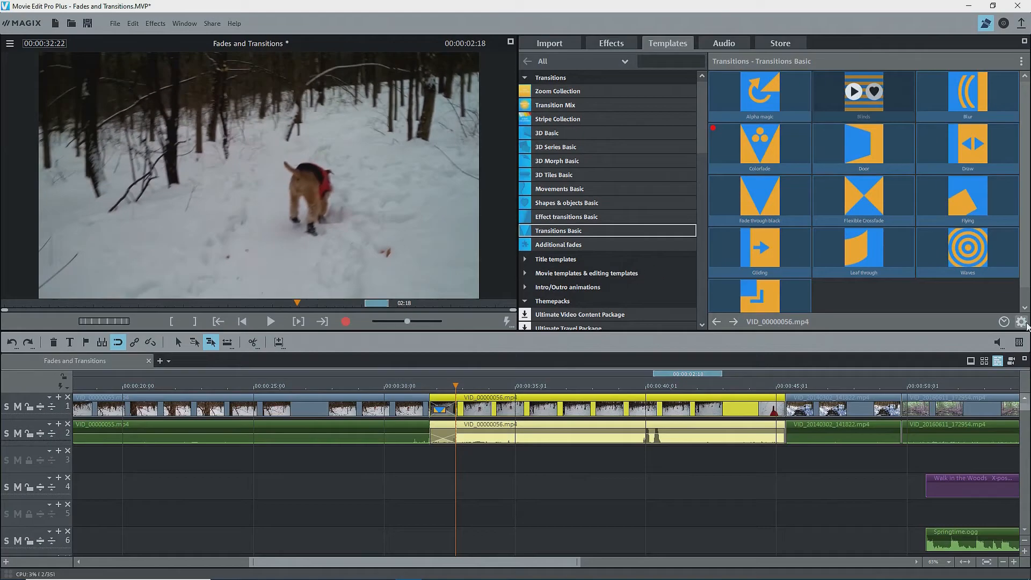
{"action": "left_click", "coordinate": [1026, 324]}
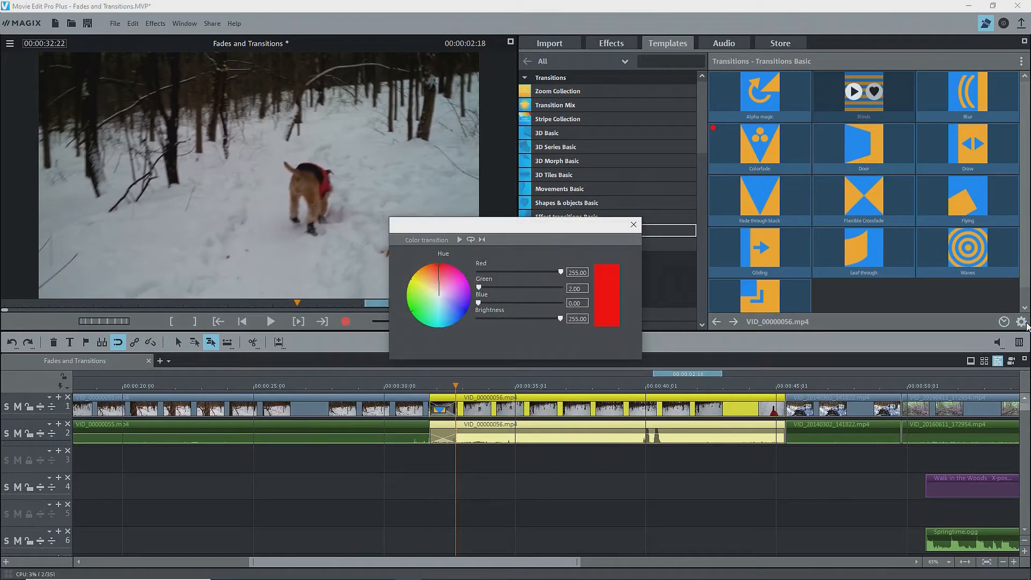
{"action": "left_click", "coordinate": [632, 227]}
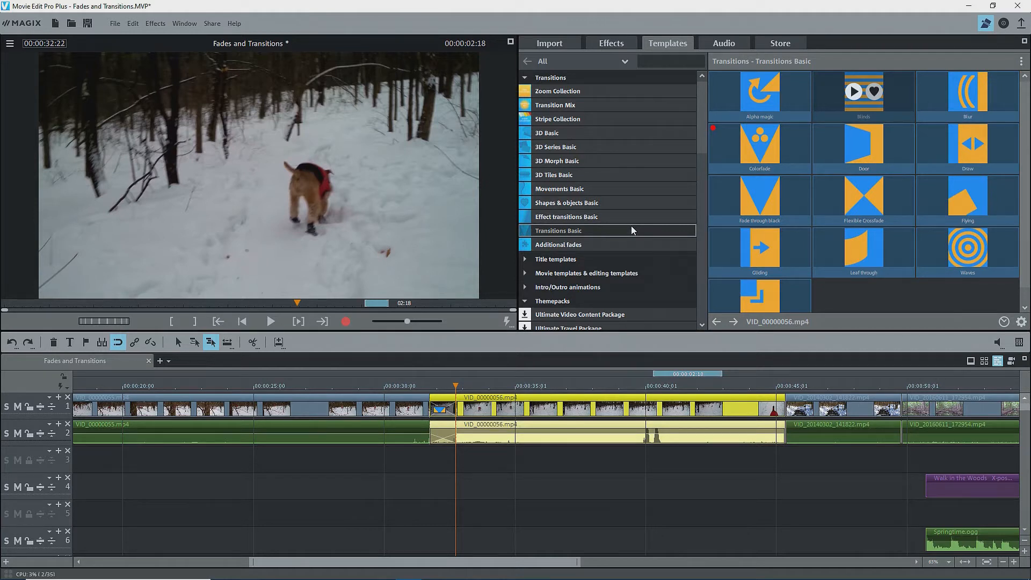
Show the Transitions Basic templates and replace the fade before VID_00000056.mp4 with Cut (no fade)
{"action": "left_click", "coordinate": [543, 218]}
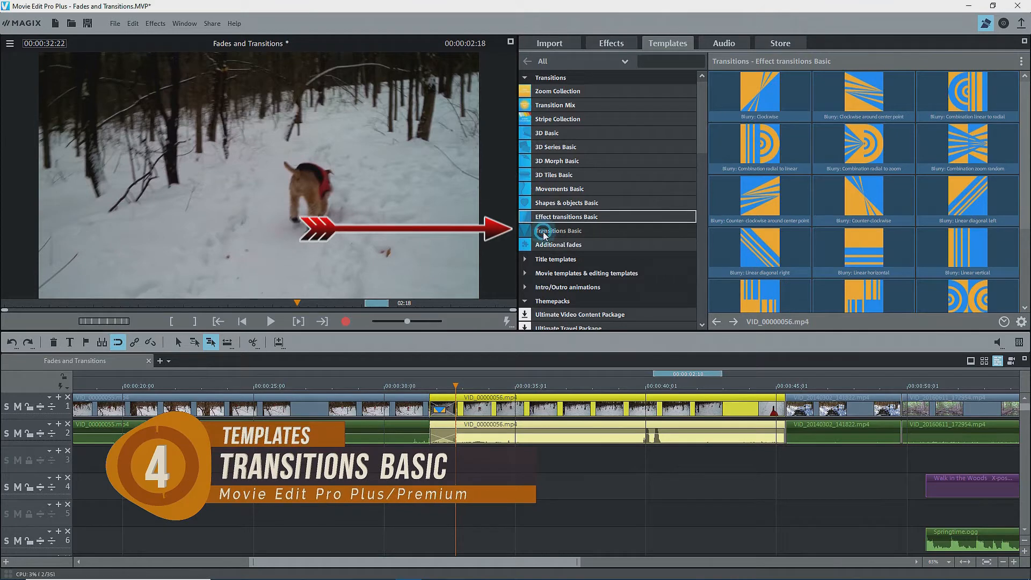
{"action": "left_click", "coordinate": [544, 232]}
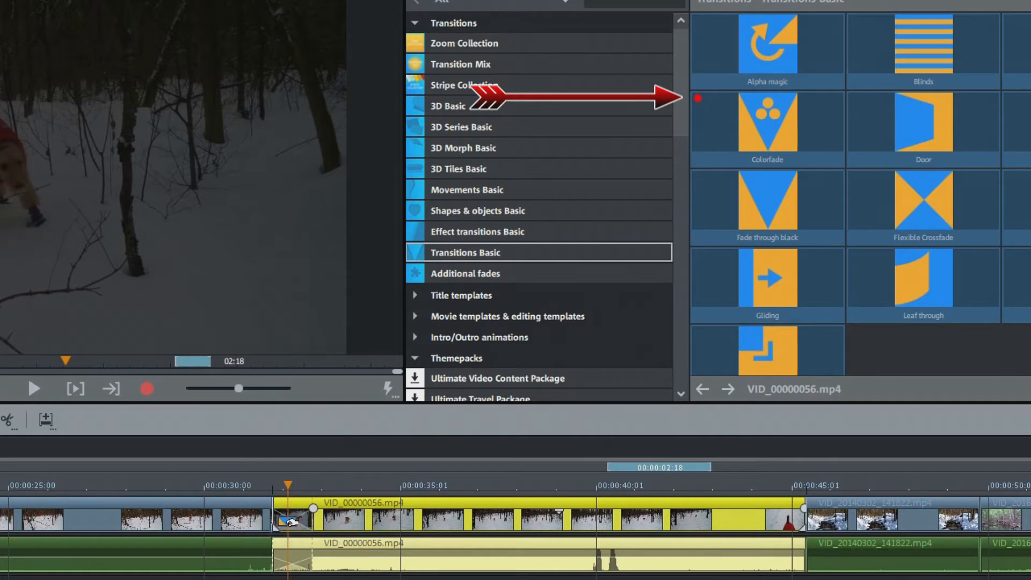
{"action": "left_click", "coordinate": [291, 521]}
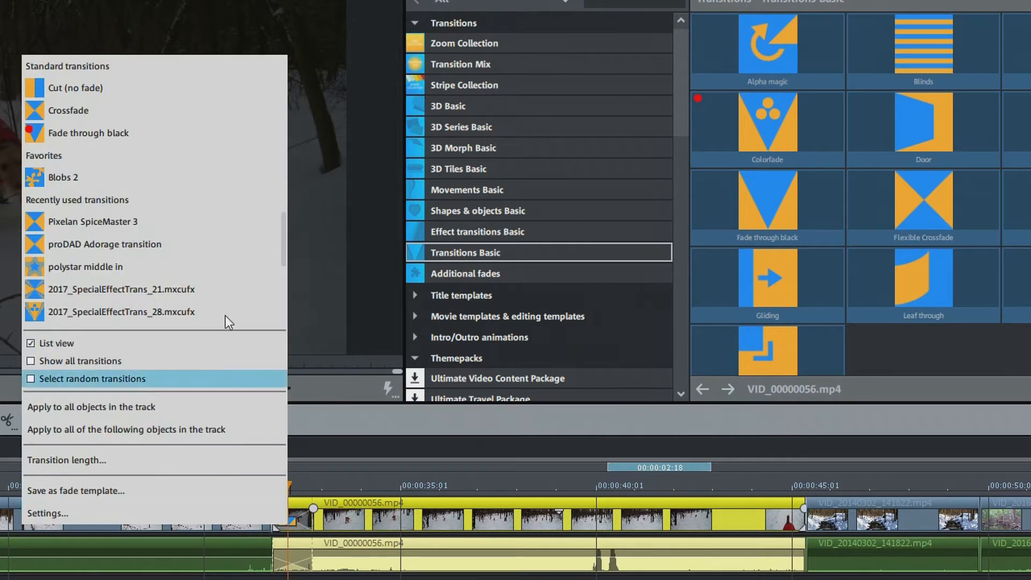
{"action": "left_click", "coordinate": [156, 88]}
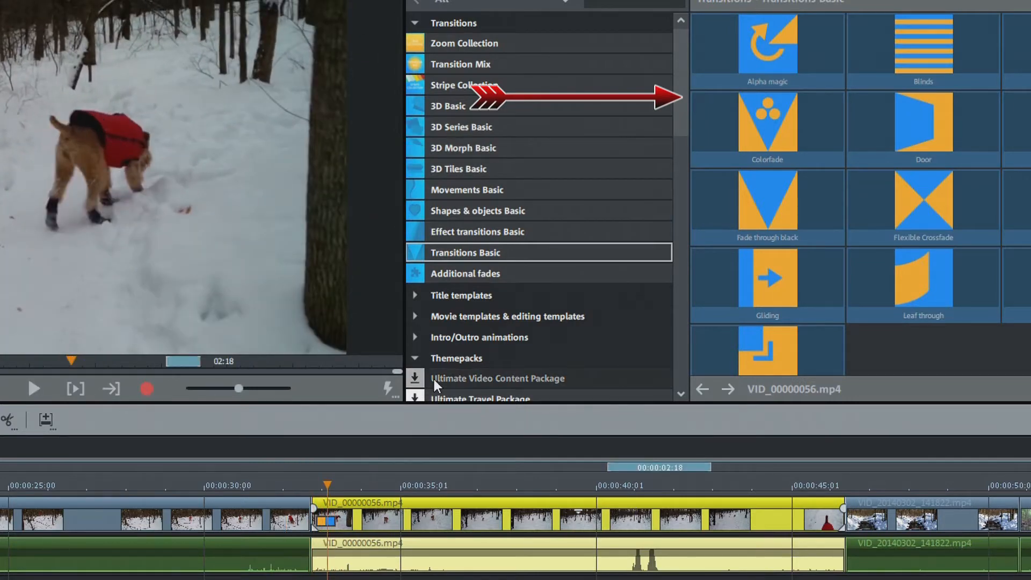
Preview the Colorfade template, apply it to the start of VID_00000056.mp4 and stop playback within the transition
{"action": "mouse_move", "coordinate": [754, 123]}
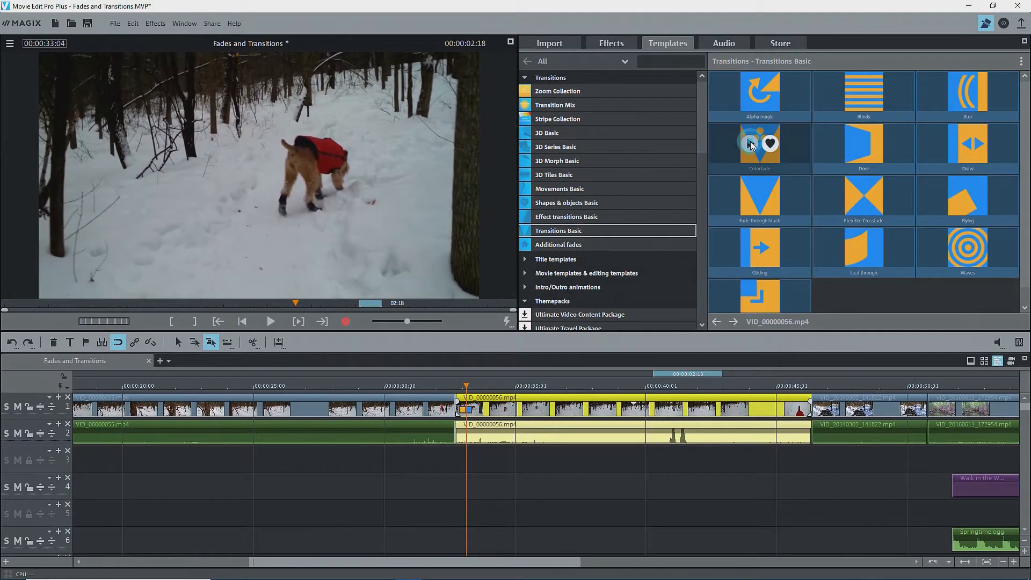
{"action": "left_click", "coordinate": [750, 143]}
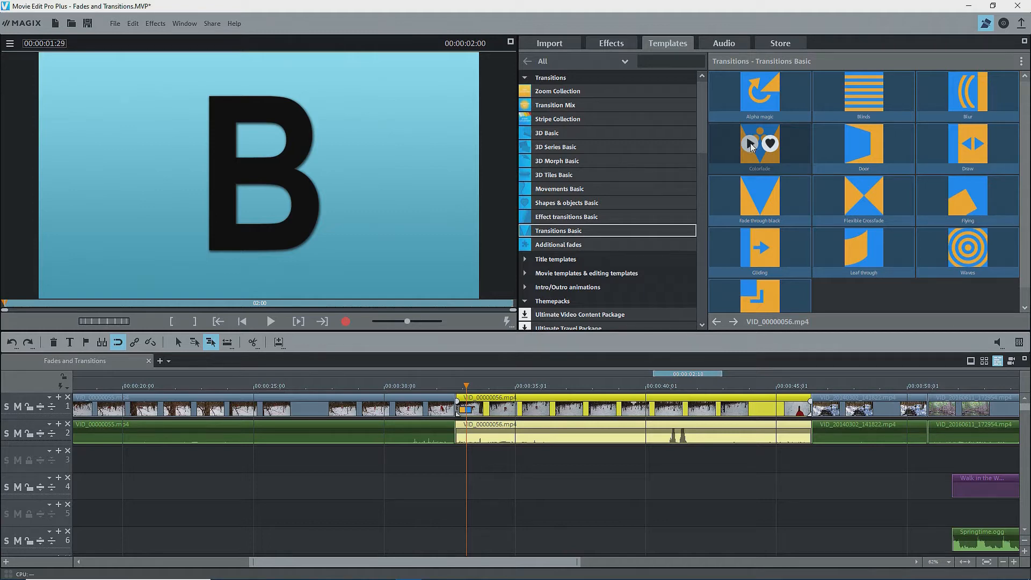
{"action": "left_click_drag", "start_coordinate": [750, 153], "coordinate": [472, 407]}
{"action": "key", "text": "space"}
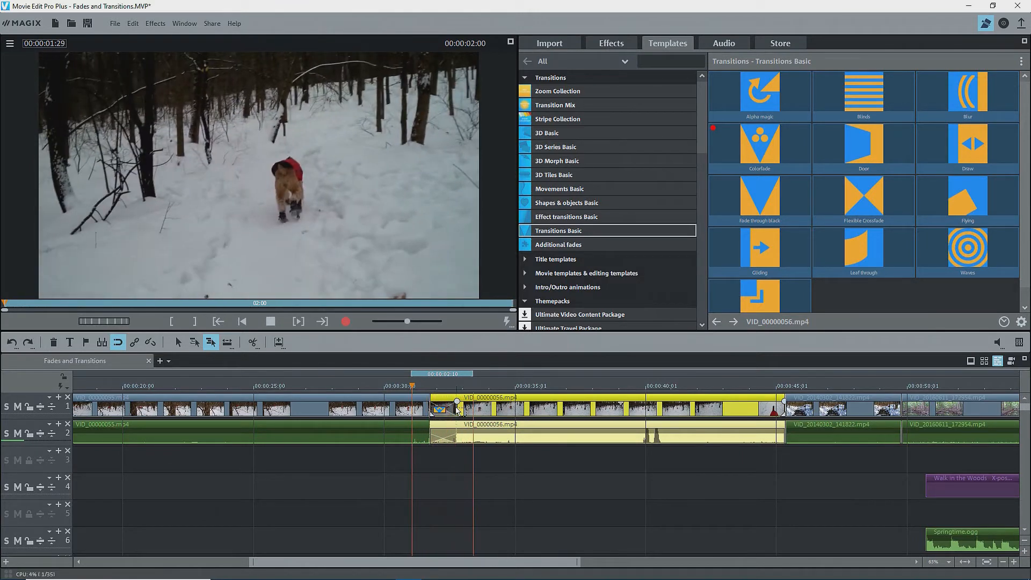
View the Colorfade transition's color settings, and replace it with the Fade through black template before VID_00000056.mp4
{"action": "left_click", "coordinate": [1022, 322]}
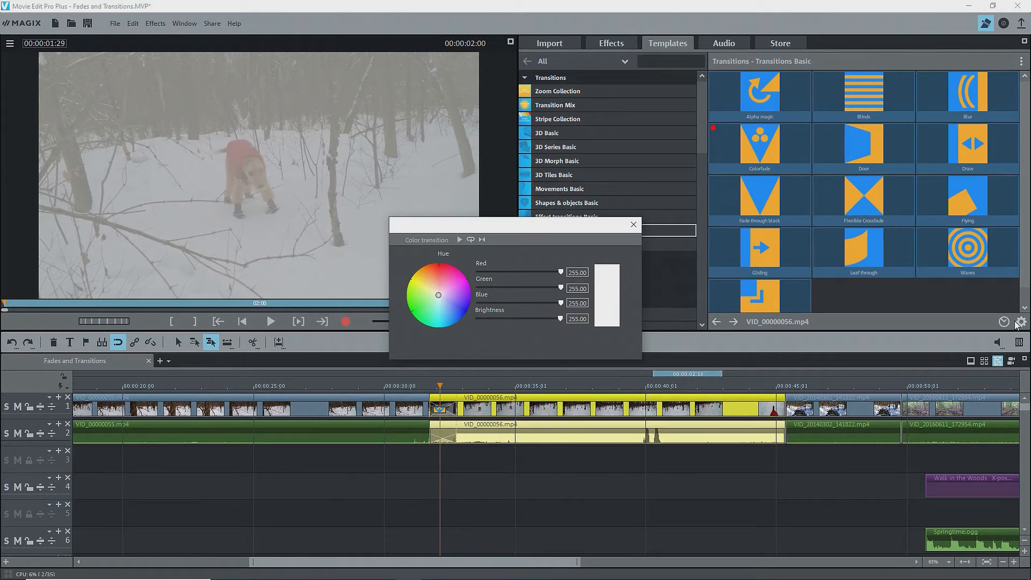
{"action": "left_click", "coordinate": [634, 226]}
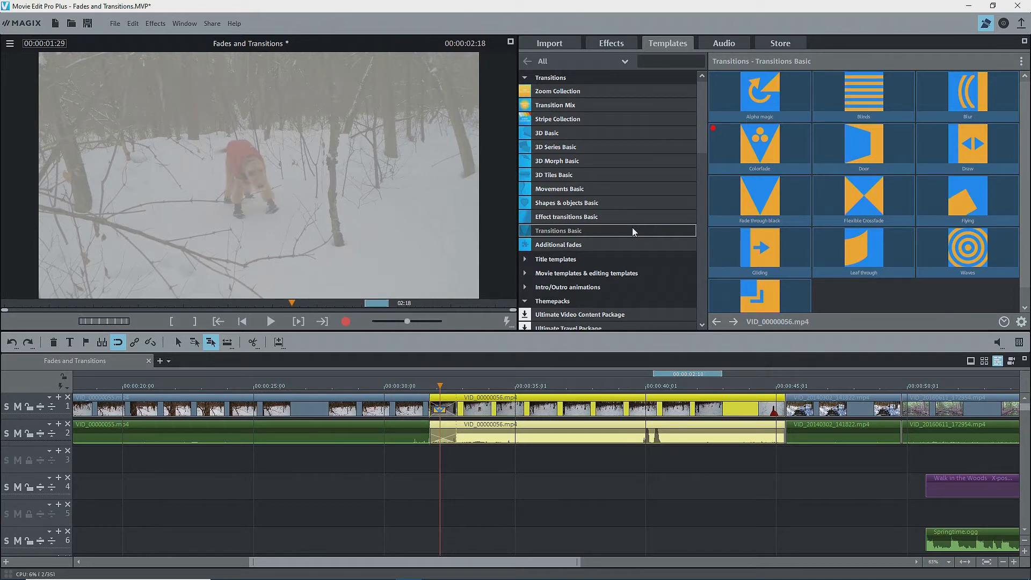
{"action": "mouse_move", "coordinate": [727, 221]}
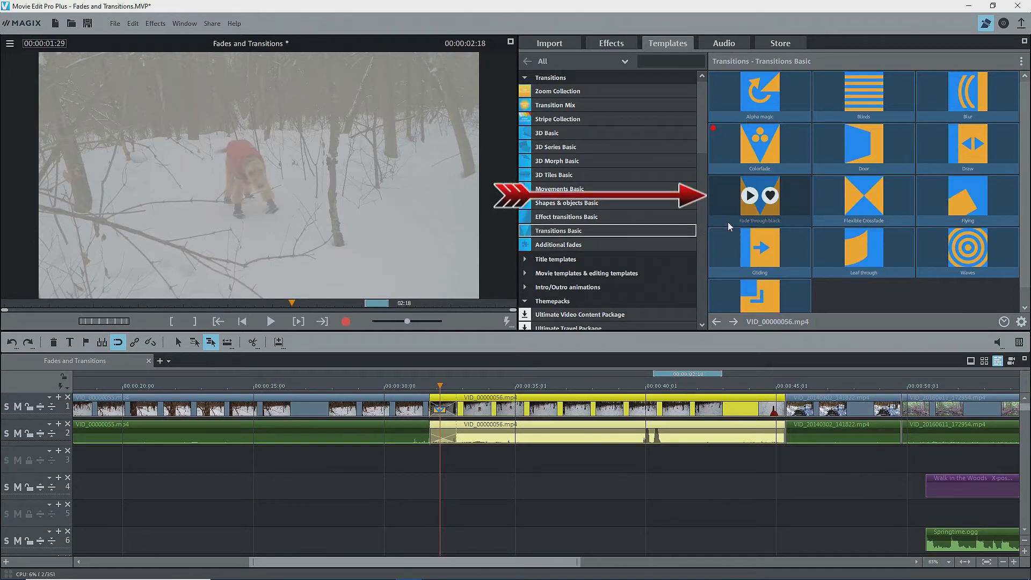
{"action": "left_click_drag", "start_coordinate": [727, 216], "coordinate": [444, 412]}
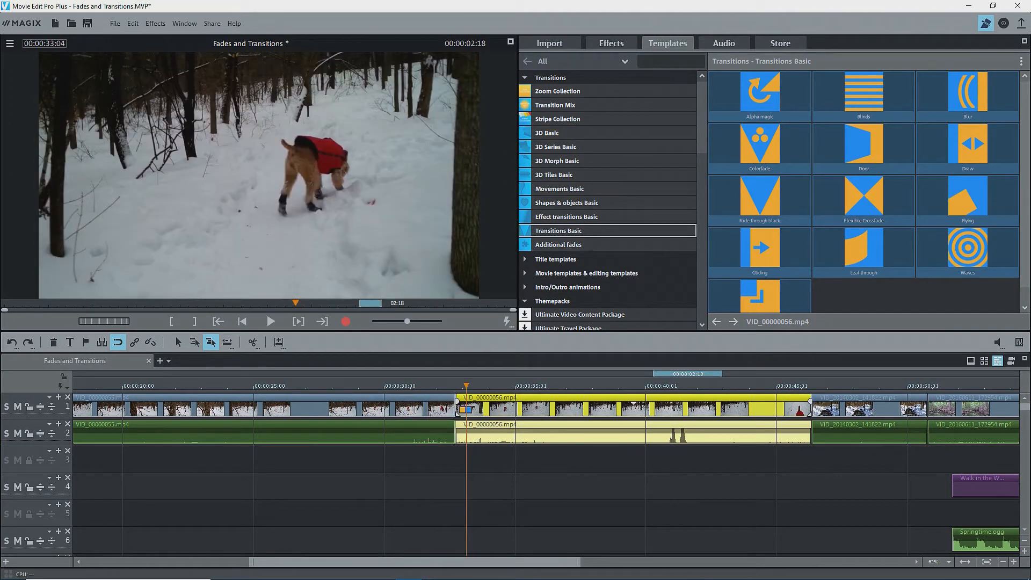
Preview the Alpha magic template and apply it to the start of VID_00000056.mp4
{"action": "mouse_move", "coordinate": [731, 110]}
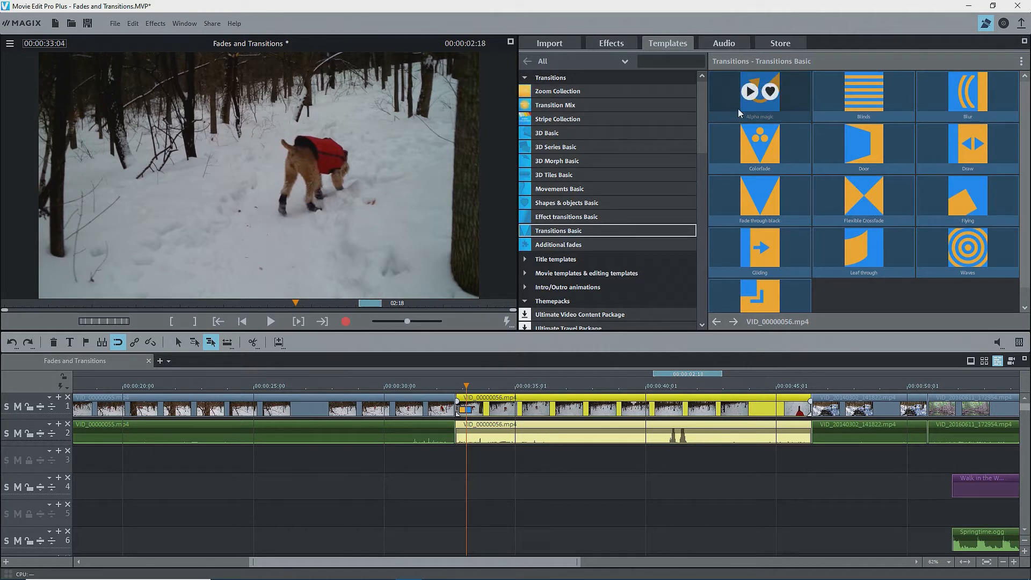
{"action": "left_click", "coordinate": [750, 93]}
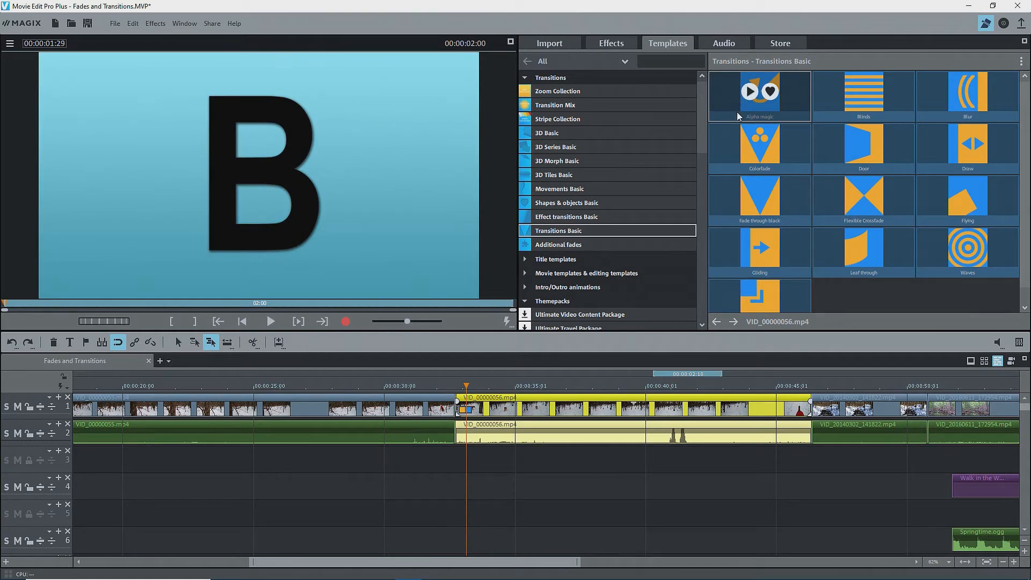
{"action": "left_click_drag", "start_coordinate": [736, 111], "coordinate": [469, 408]}
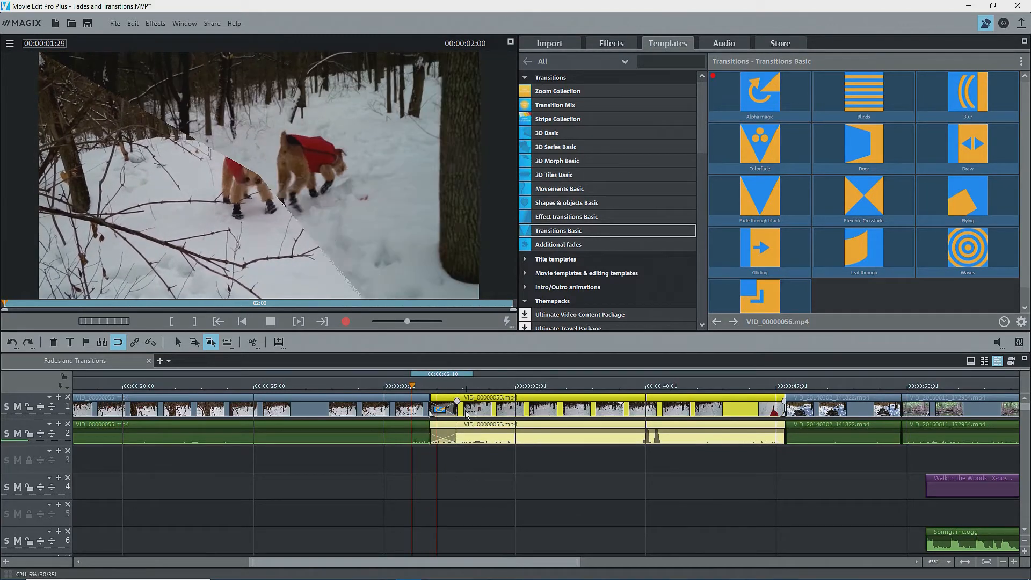
Choose the second, cloud-patterned variant in the Alpha Magic settings and preview the transition with it
{"action": "left_click", "coordinate": [1021, 322]}
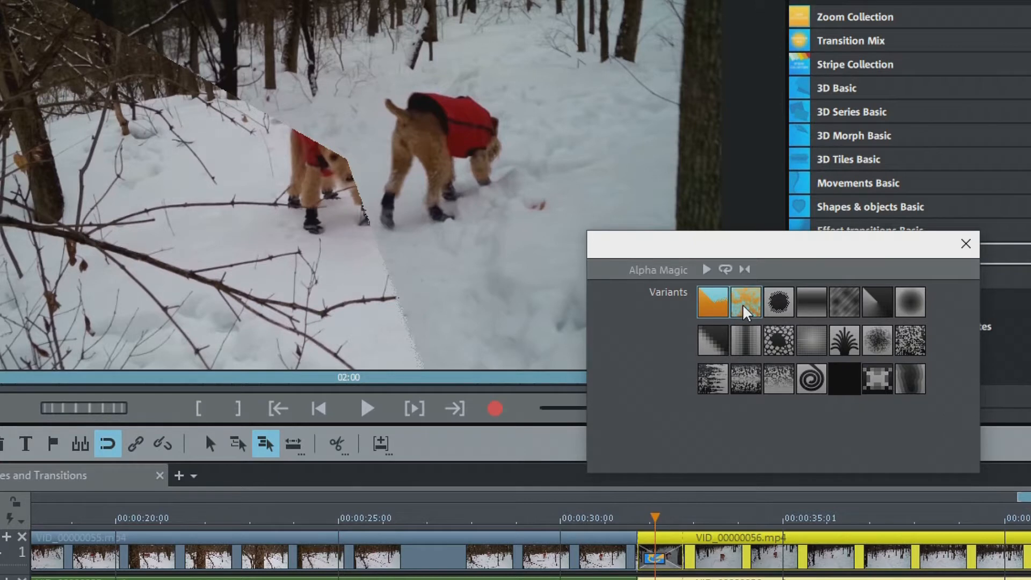
{"action": "left_click", "coordinate": [707, 269]}
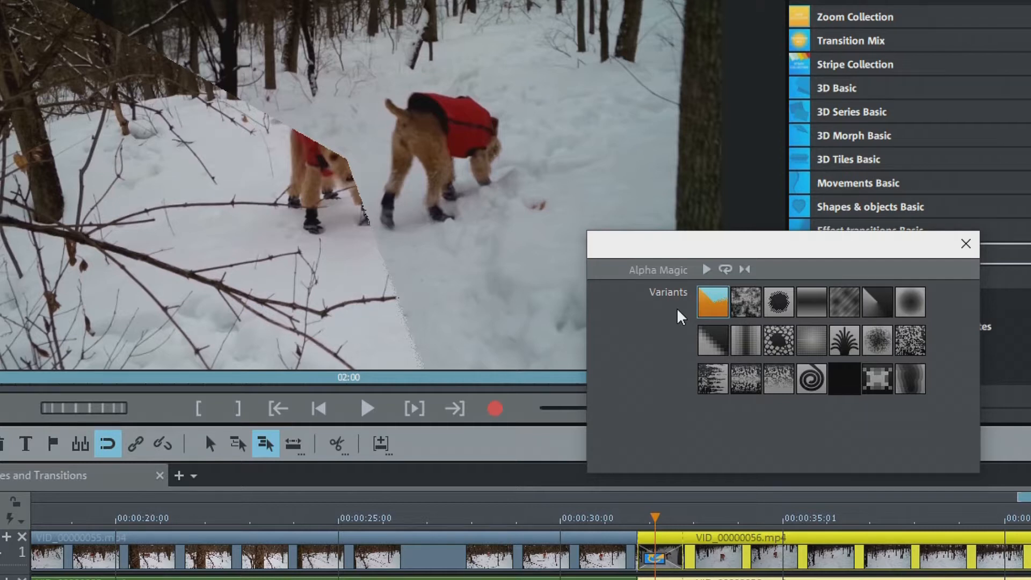
{"action": "left_click", "coordinate": [749, 309]}
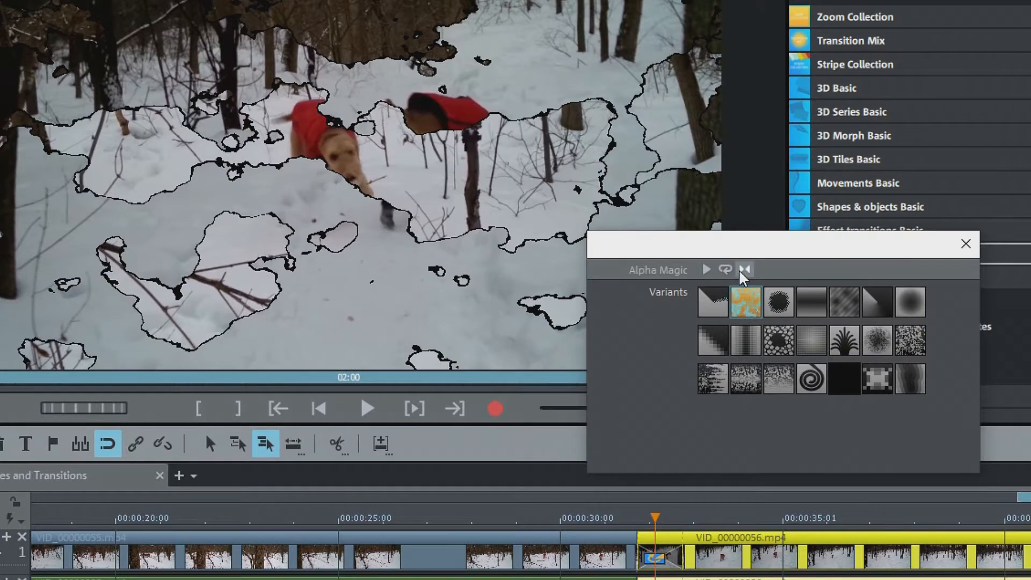
{"action": "left_click", "coordinate": [707, 270]}
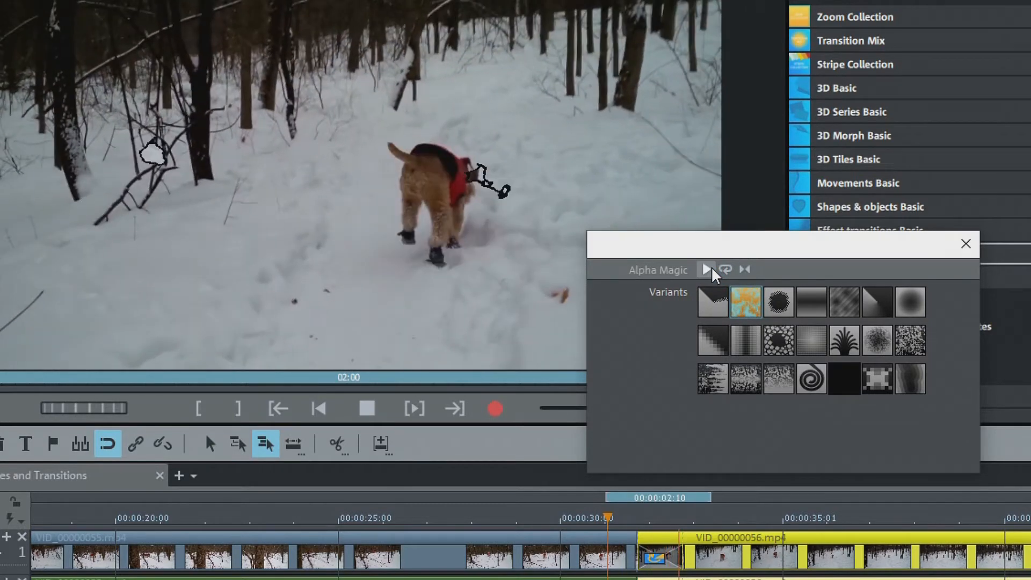
Turn on automatic preview in the Alpha Magic settings and try the third, fourth and fifth variants of the first row
{"action": "left_click", "coordinate": [725, 269]}
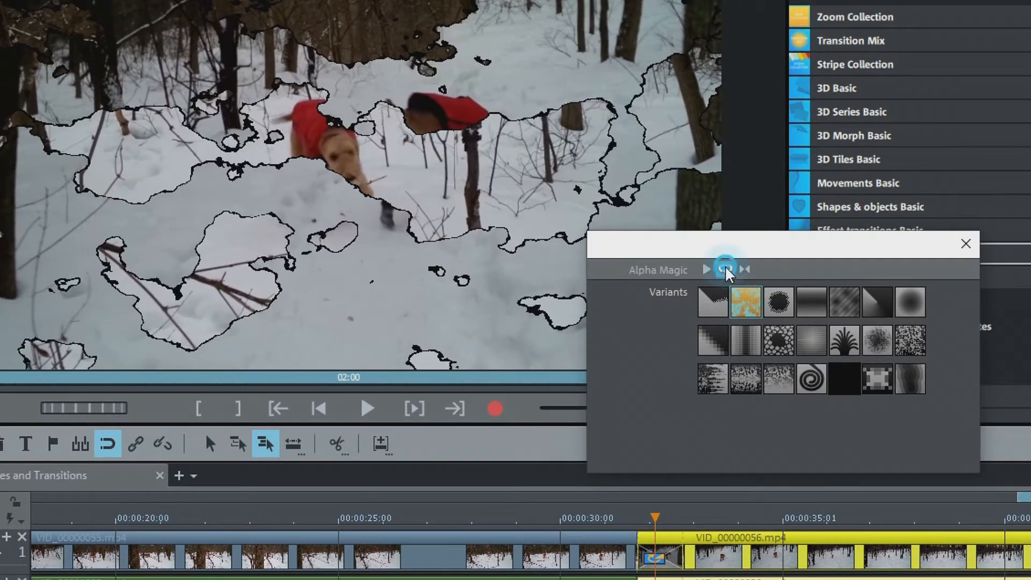
{"action": "left_click", "coordinate": [779, 301]}
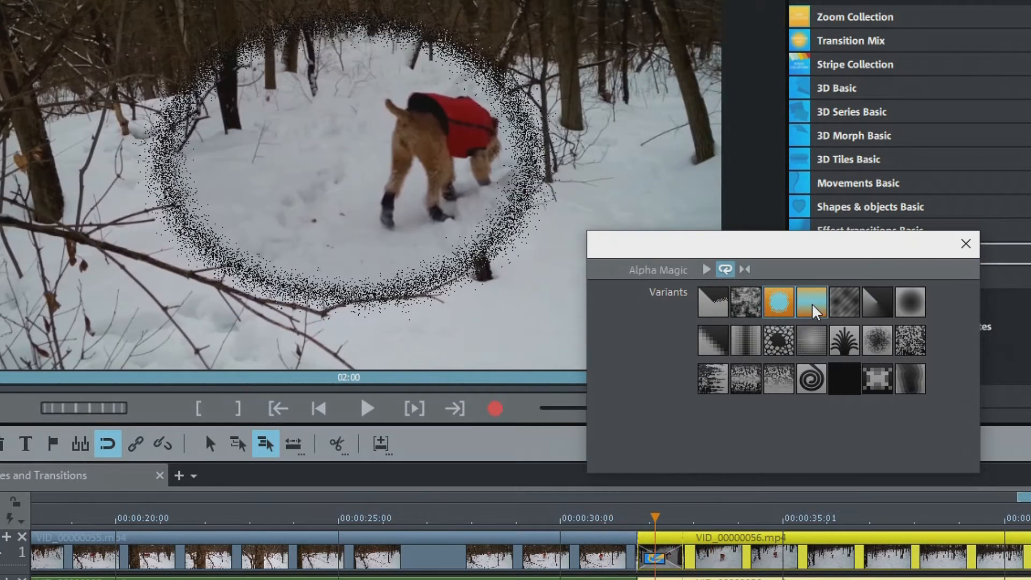
{"action": "left_click", "coordinate": [814, 307]}
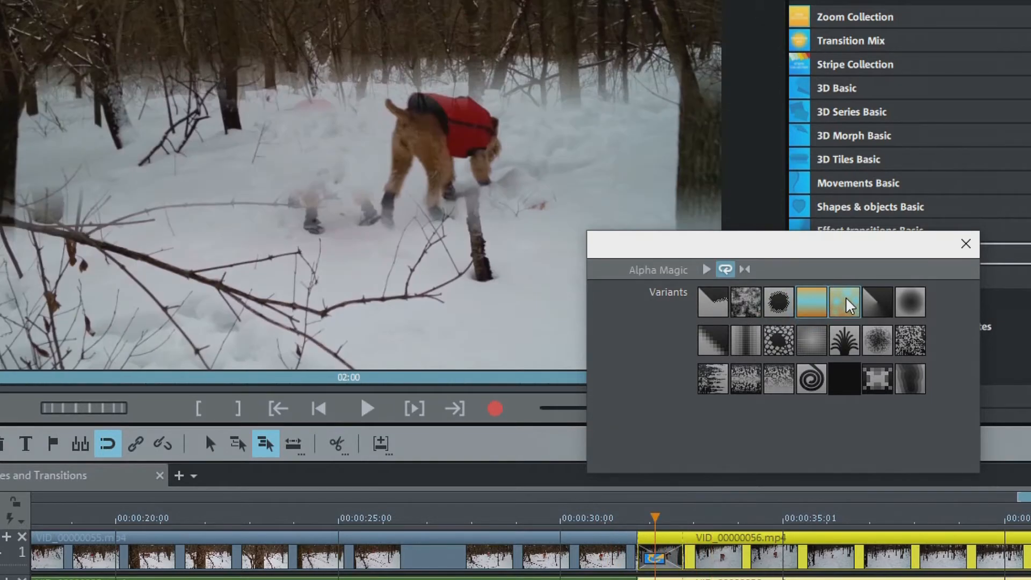
{"action": "left_click", "coordinate": [847, 304]}
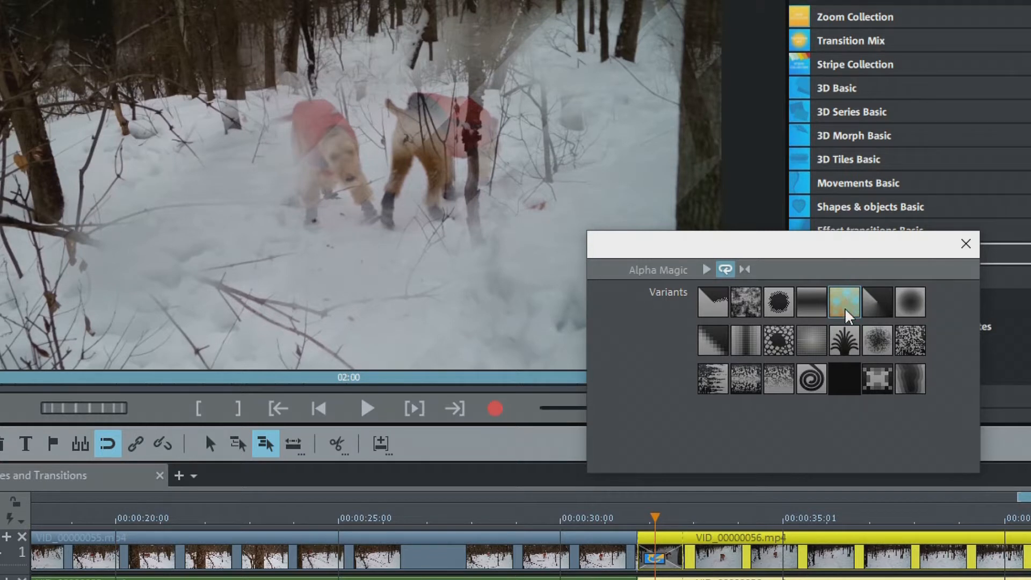
{"action": "left_click", "coordinate": [965, 245]}
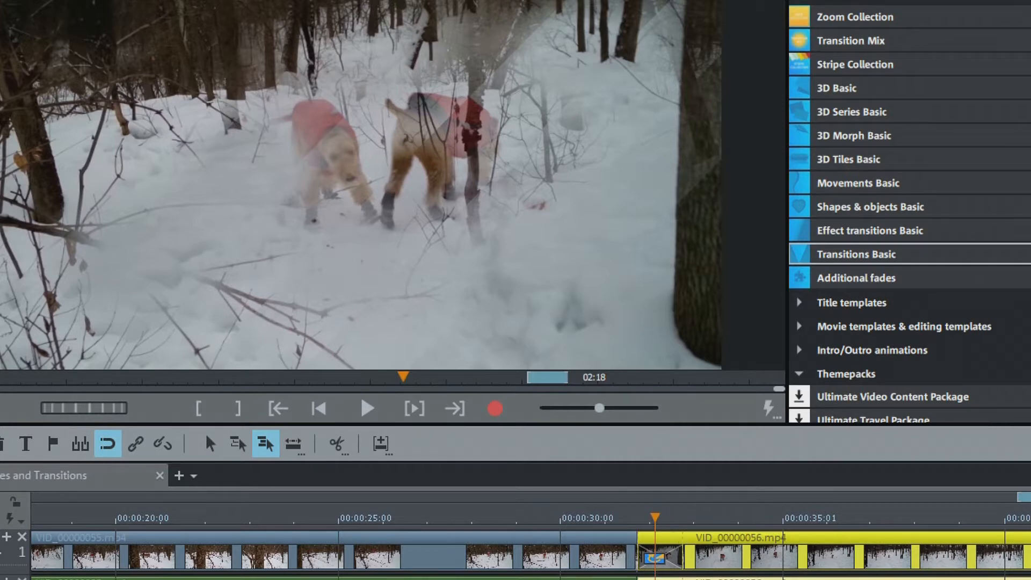
Try the sixth Alpha Magic variant, choose the seventh, soft circular one, and close the settings
{"action": "left_click", "coordinate": [878, 303]}
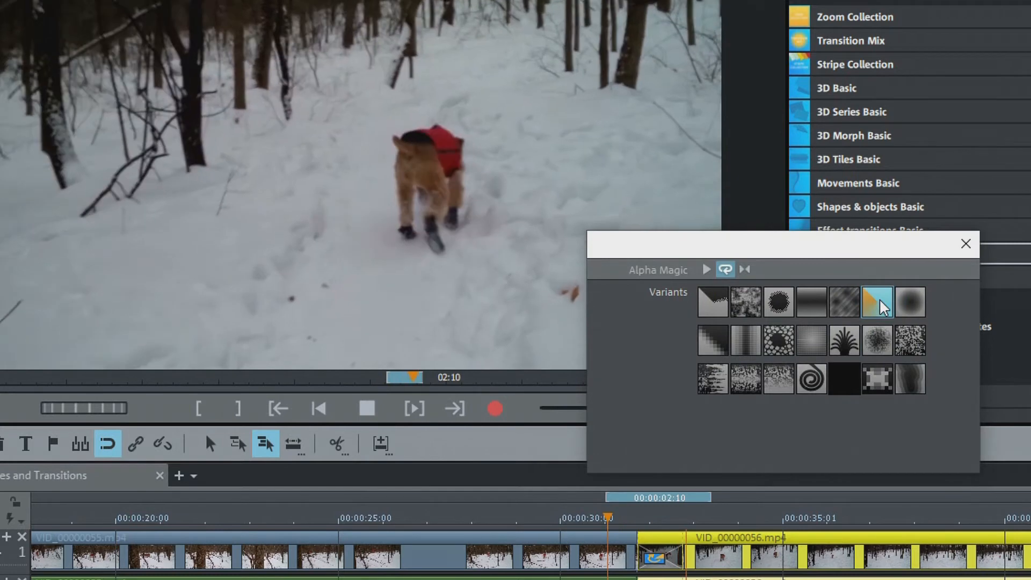
{"action": "left_click", "coordinate": [908, 303]}
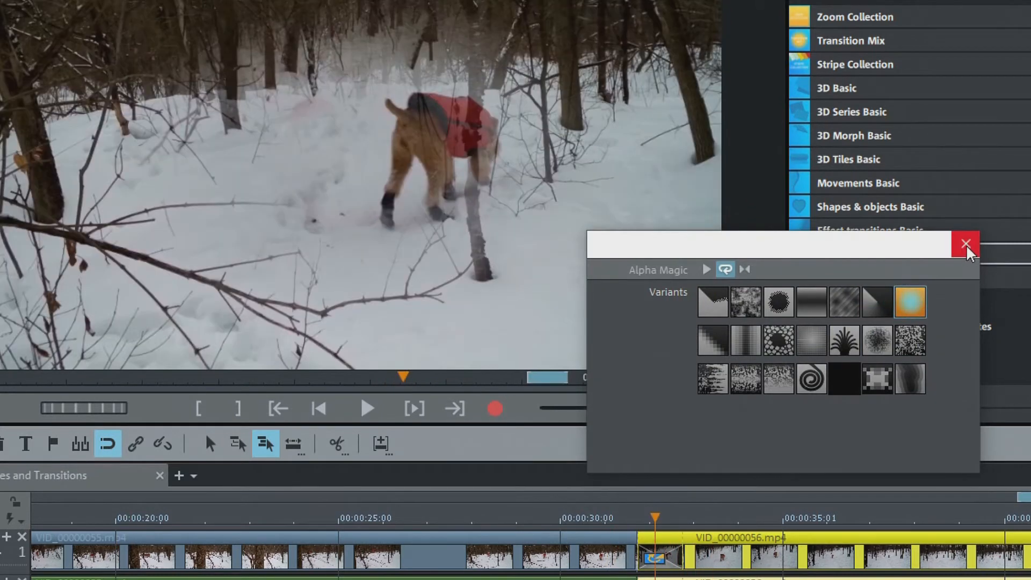
{"action": "left_click", "coordinate": [966, 244]}
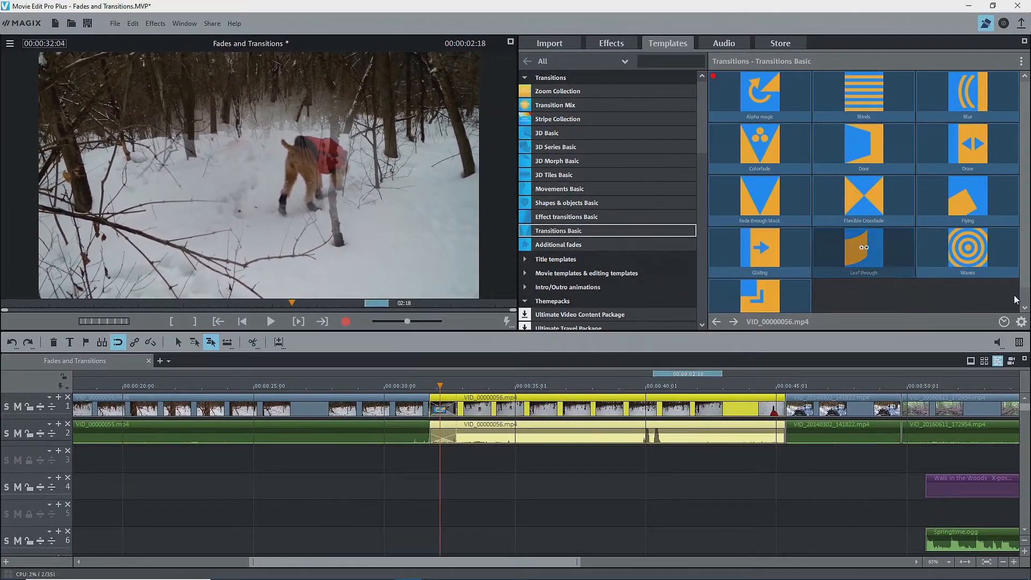
Set the duration of the Alpha magic transition before VID_00000056.mp4 to 2 seconds
{"action": "left_click", "coordinate": [1004, 322]}
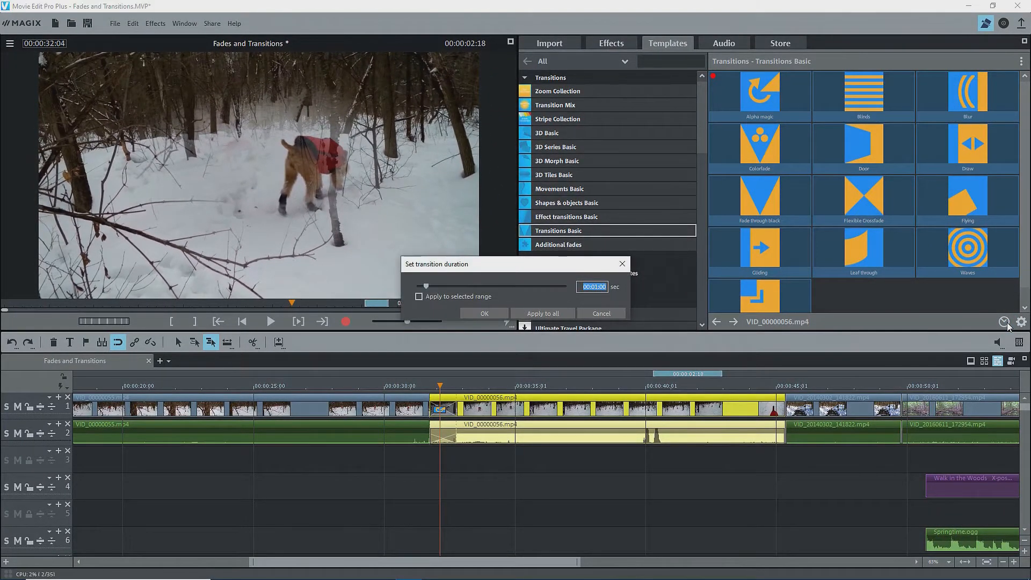
{"action": "type", "text": "2"}
{"action": "left_click", "coordinate": [485, 313]}
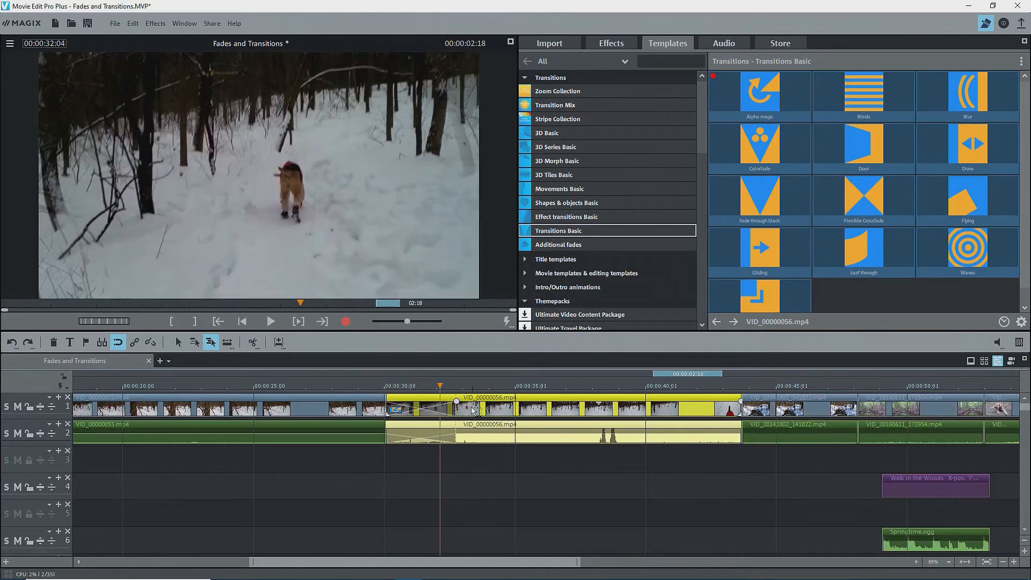
Shorten the overlap by moving VID_00000056.mp4 later on the timeline, and replace the transition with Cut (no fade)
{"action": "left_click", "coordinate": [526, 413]}
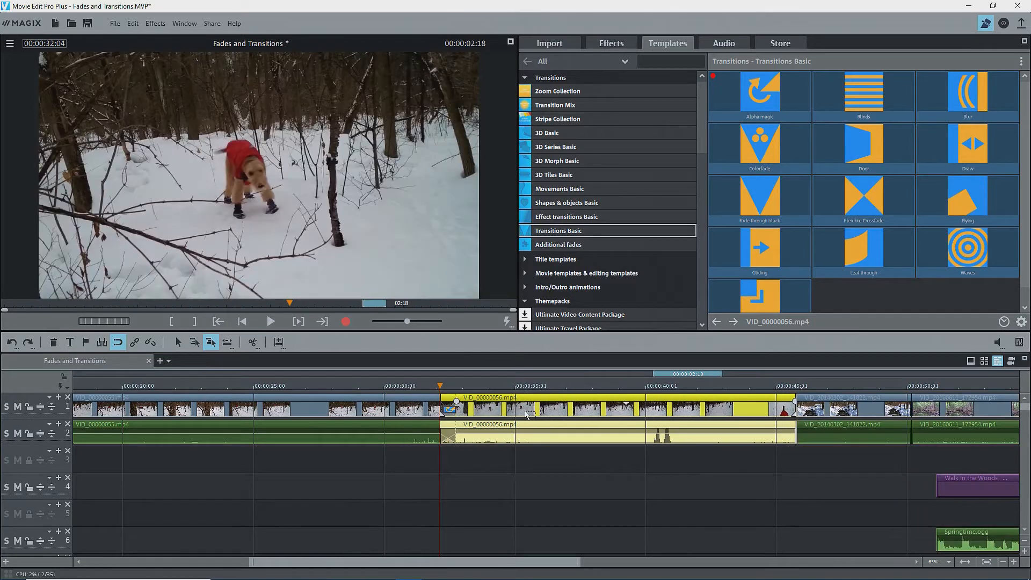
{"action": "left_click", "coordinate": [449, 410]}
{"action": "left_click", "coordinate": [332, 119]}
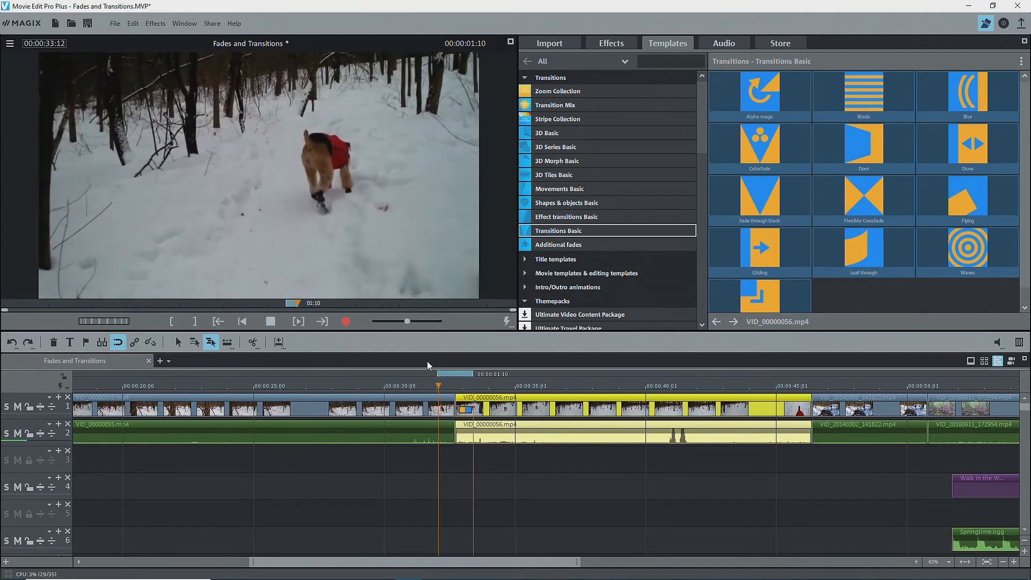
Preview the Leaf through template and apply it to the start of VID_00000056.mp4
{"action": "left_click", "coordinate": [856, 249]}
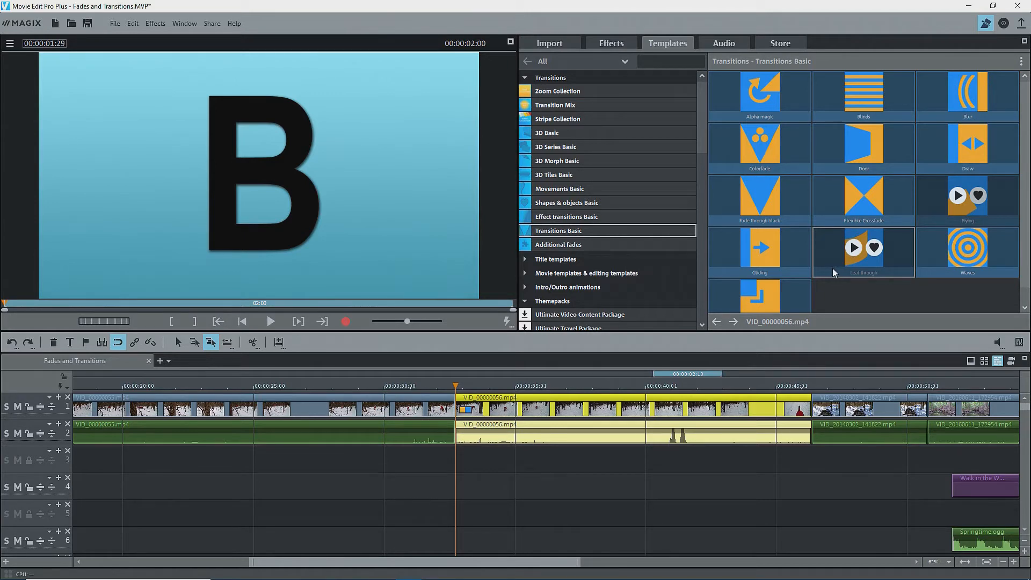
{"action": "left_click_drag", "start_coordinate": [834, 273], "coordinate": [465, 410]}
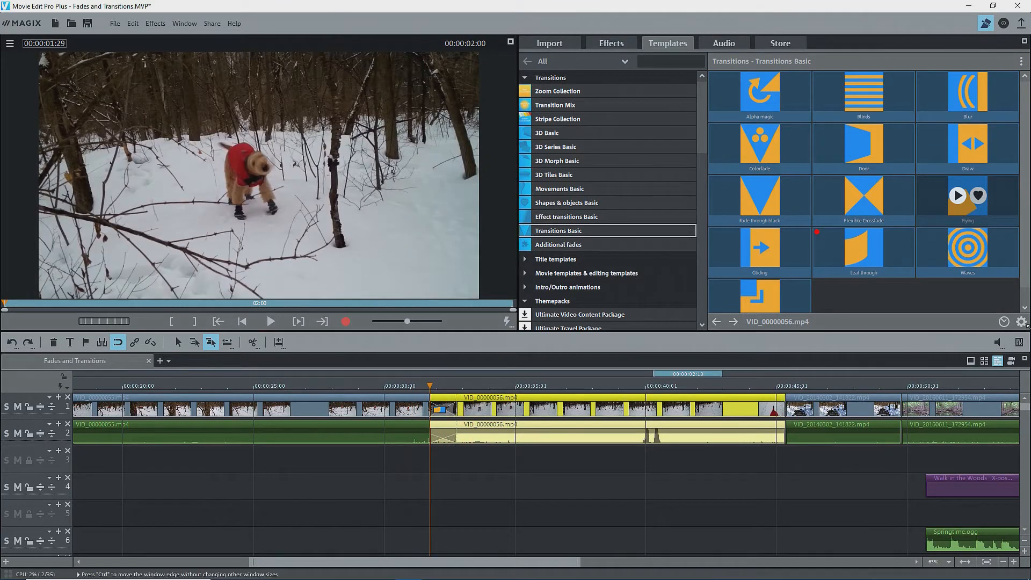
Set Leaf through to the Normal roll variant with Reverse A/B, and try the downward and leftward directions with automatic preview
{"action": "left_click", "coordinate": [1021, 323]}
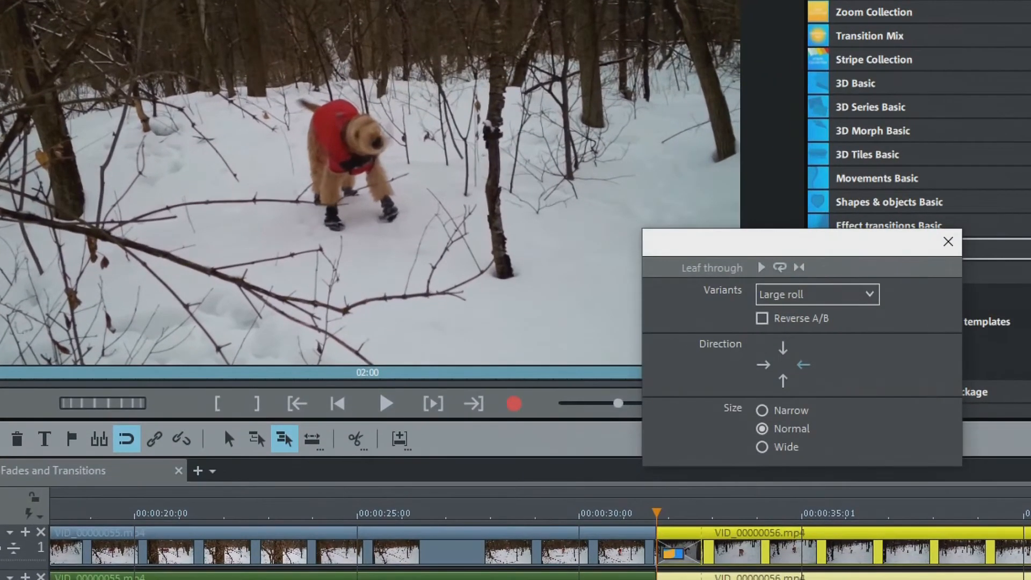
{"action": "left_click", "coordinate": [554, 259]}
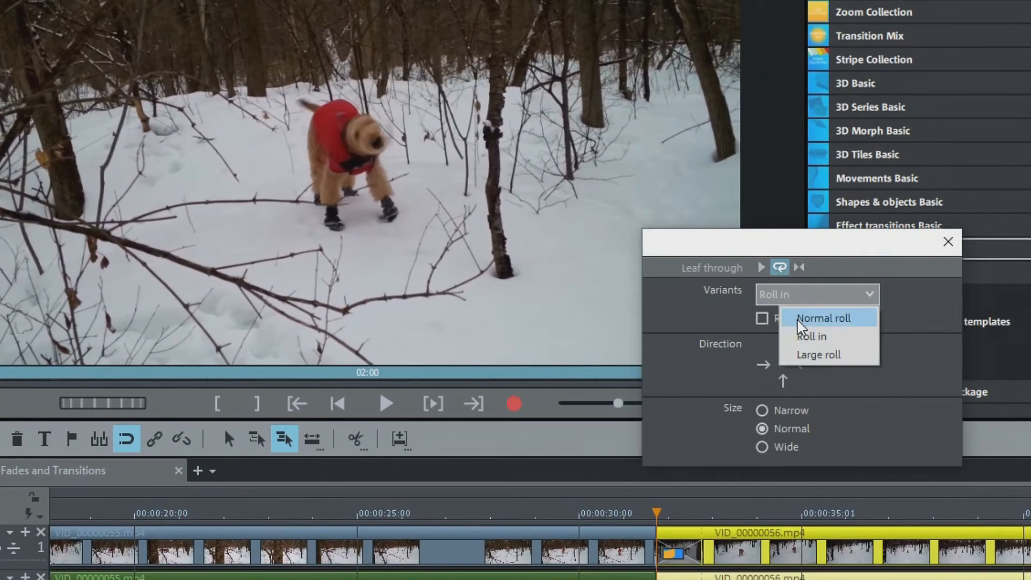
{"action": "left_click", "coordinate": [800, 318]}
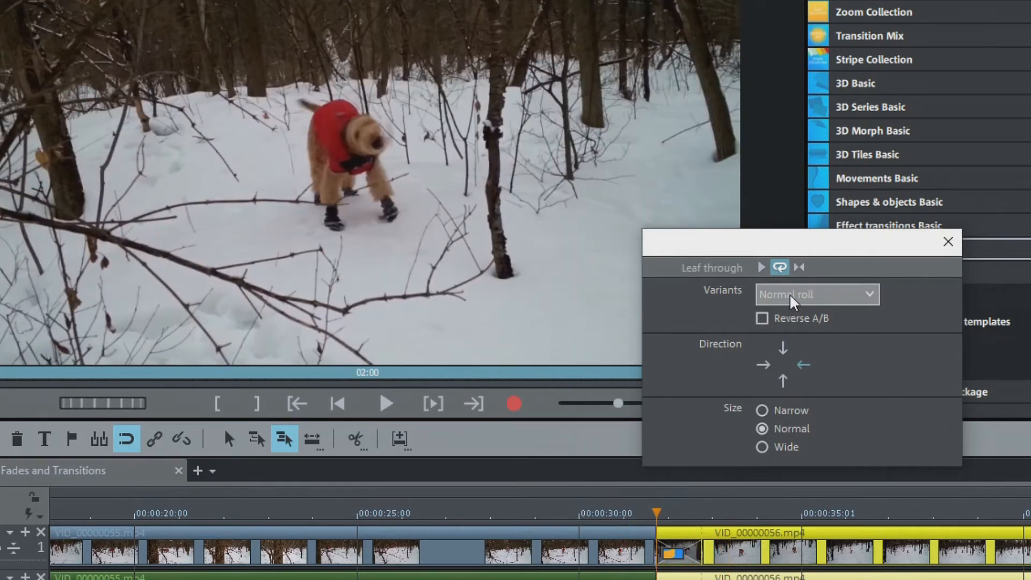
{"action": "left_click", "coordinate": [763, 319]}
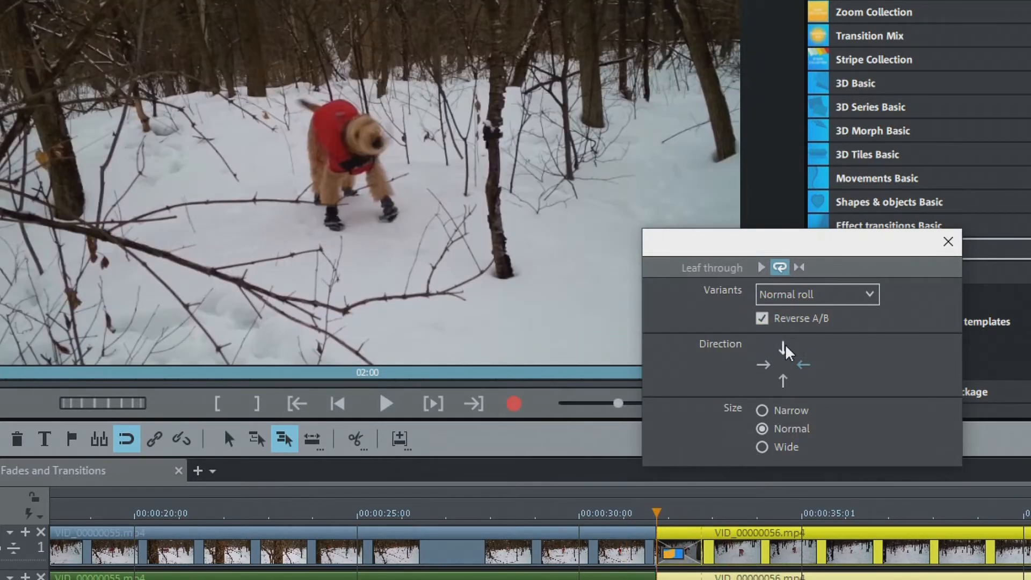
{"action": "left_click", "coordinate": [783, 347]}
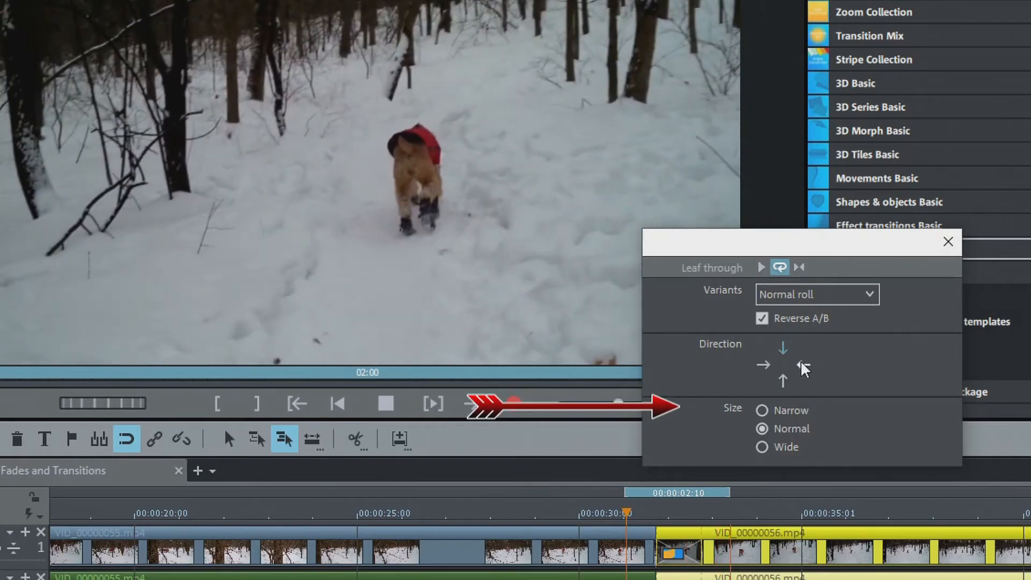
{"action": "left_click", "coordinate": [801, 365]}
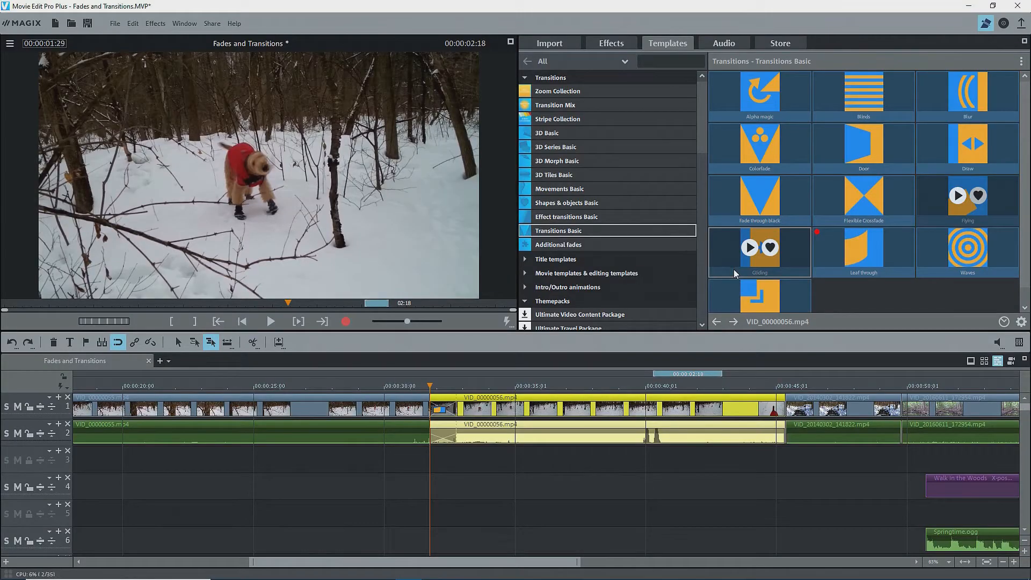
Replace Leaf through with the Gliding template before VID_00000056.mp4, view its variants and Springs settings, and preview the transition
{"action": "left_click", "coordinate": [734, 274]}
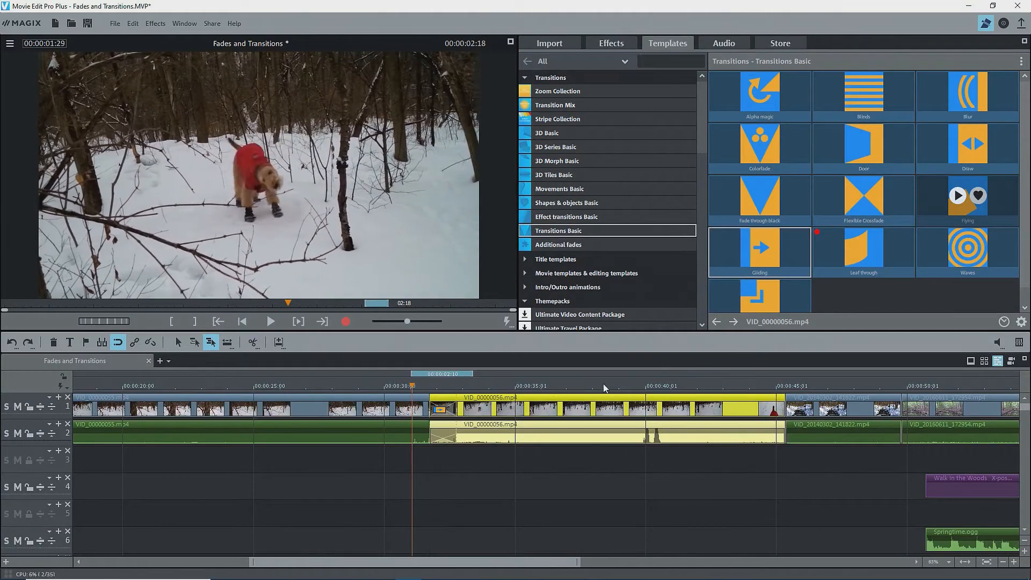
{"action": "left_click", "coordinate": [1022, 321]}
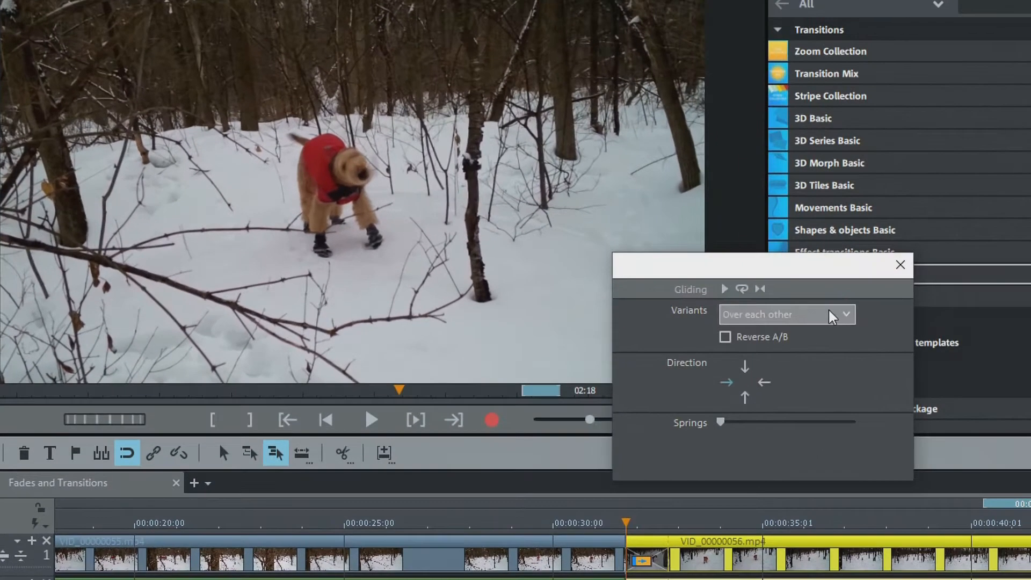
{"action": "left_click", "coordinate": [568, 258]}
{"action": "left_click", "coordinate": [861, 353]}
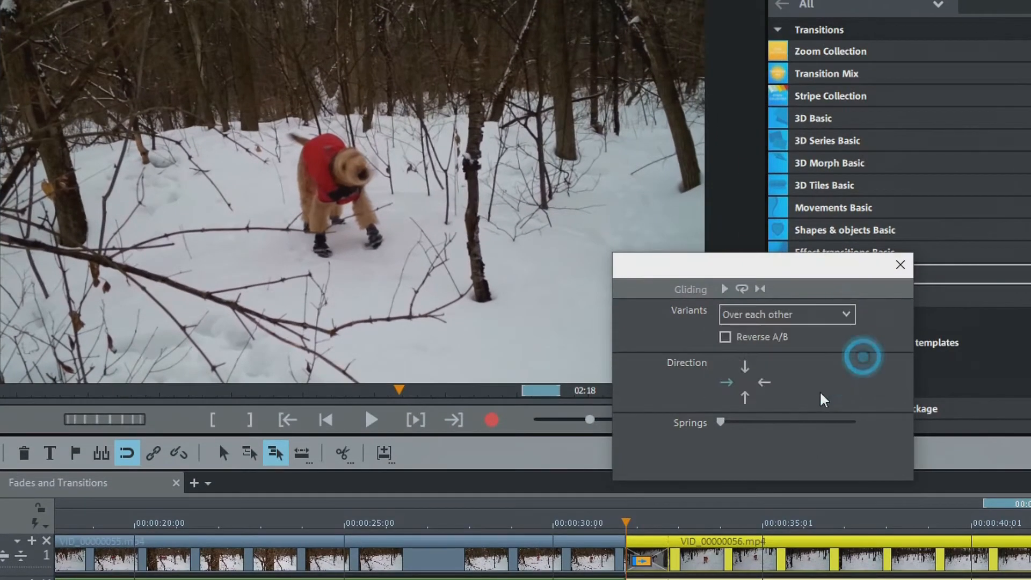
{"action": "left_click", "coordinate": [722, 423]}
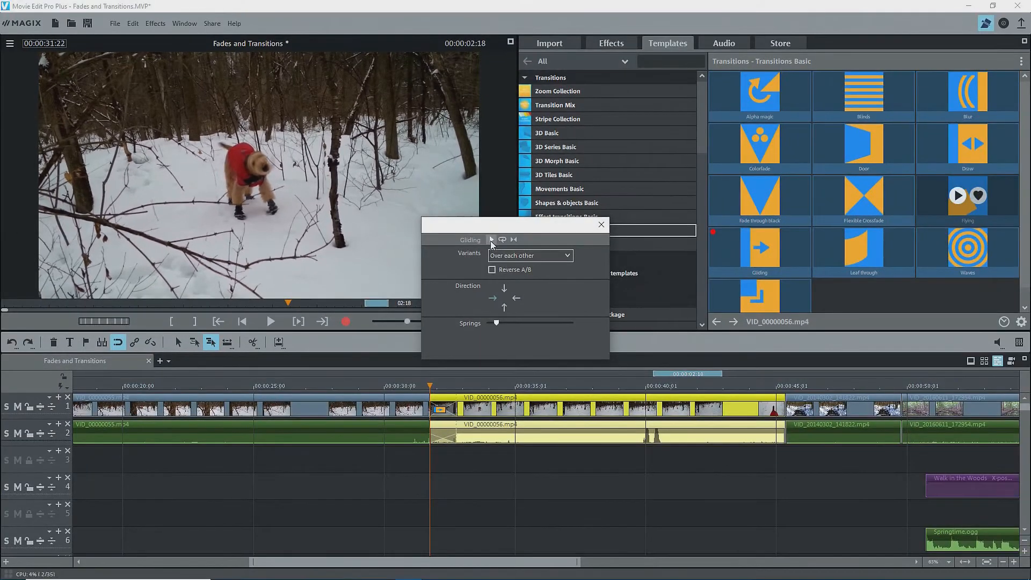
{"action": "left_click", "coordinate": [491, 241]}
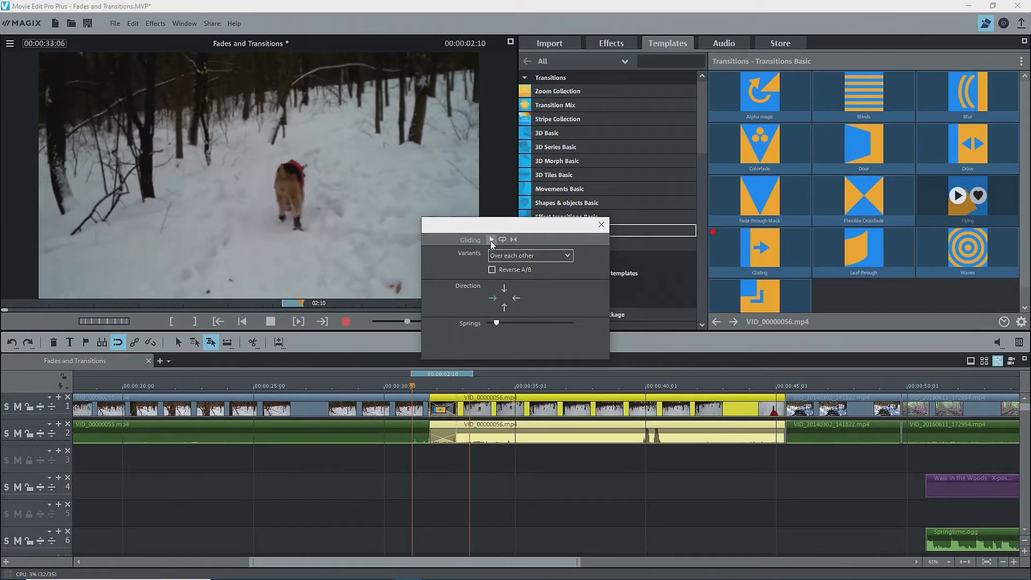
{"action": "left_click", "coordinate": [601, 224]}
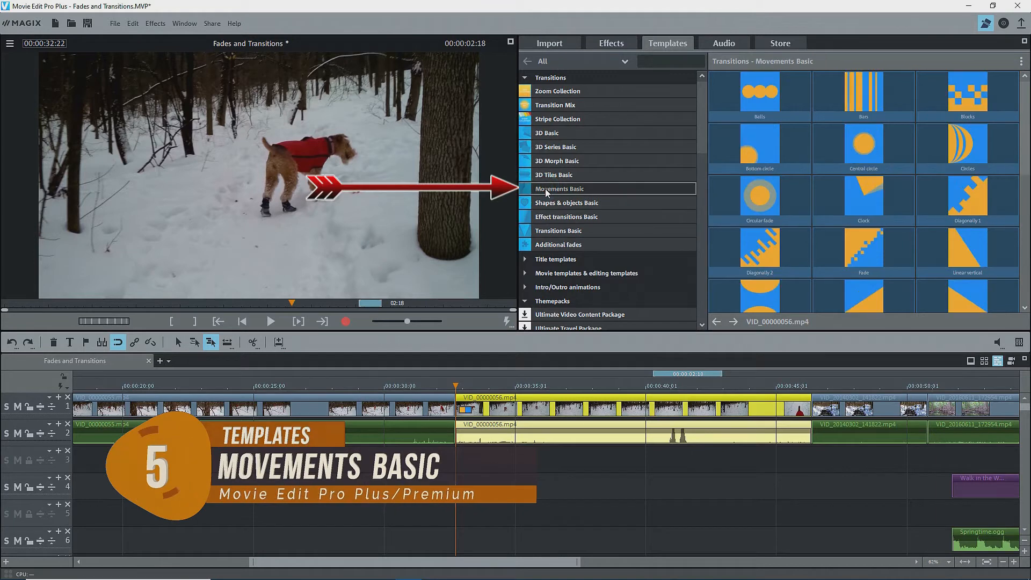
Preview the Balls template from Movements Basic, apply it to the start of VID_00000056.mp4, and check the transition's duration
{"action": "mouse_move", "coordinate": [725, 119]}
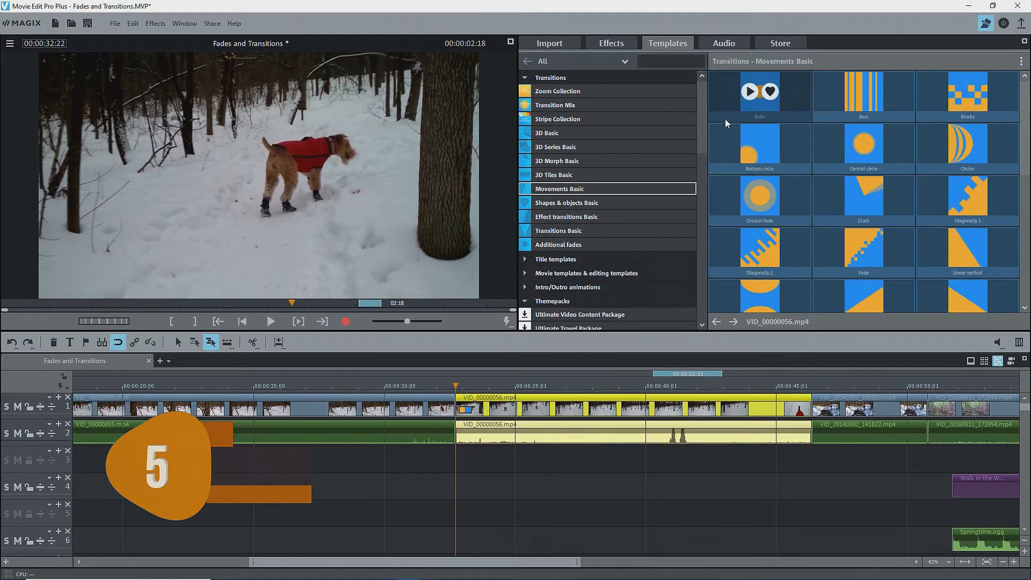
{"action": "left_click", "coordinate": [748, 96]}
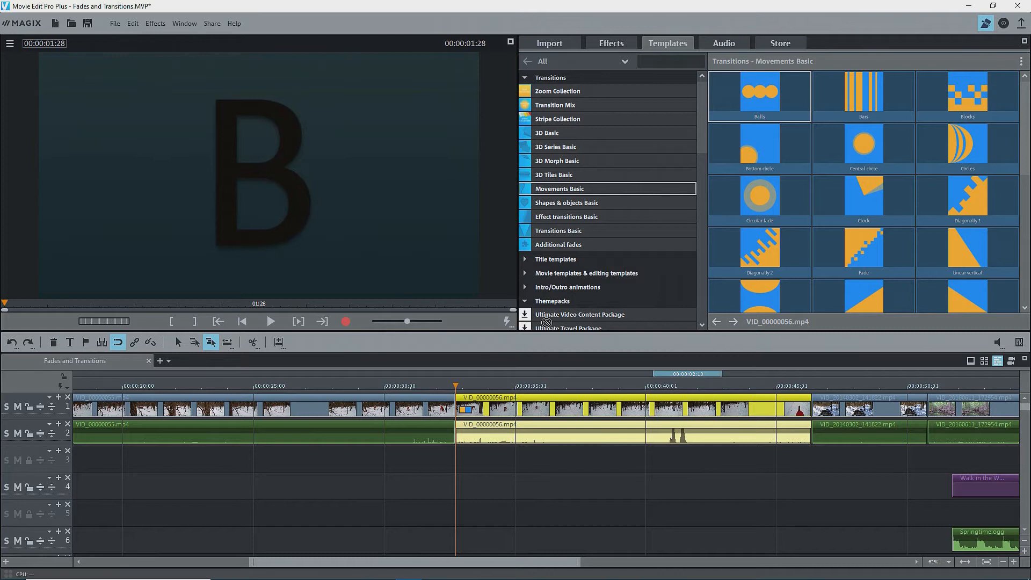
{"action": "left_click_drag", "start_coordinate": [729, 107], "coordinate": [505, 418]}
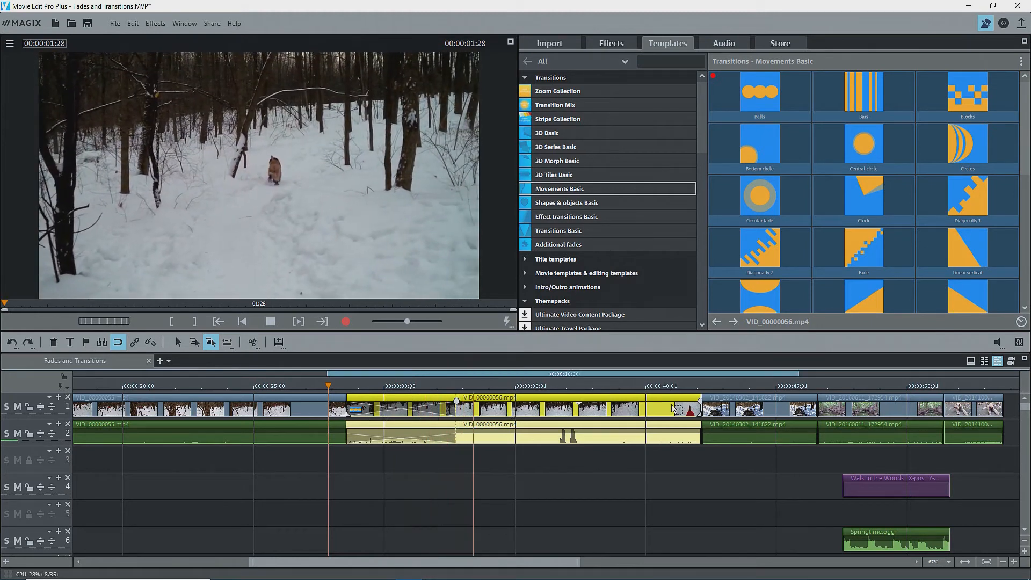
{"action": "left_click", "coordinate": [1020, 321]}
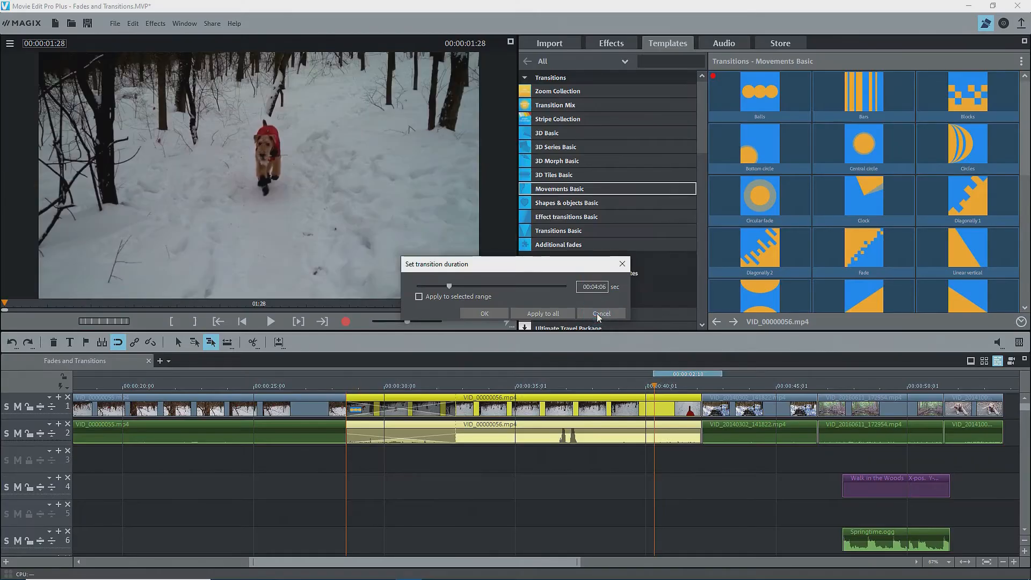
{"action": "left_click", "coordinate": [663, 332]}
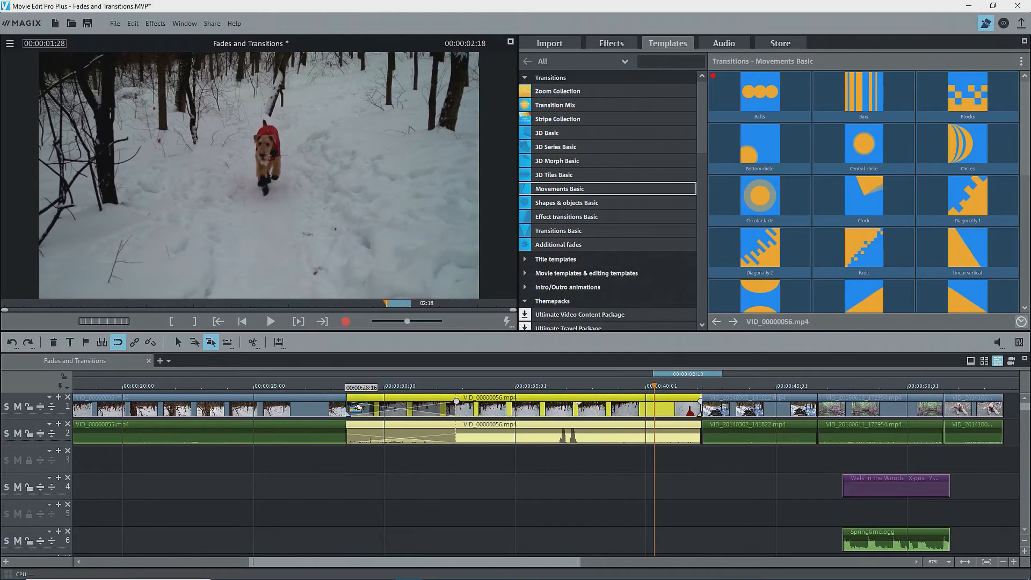
Save the Balls transition before VID_00000056.mp4 as the fade template MyTransitionBalls.MXT in the TransitionPresets folder
{"action": "left_click", "coordinate": [357, 408]}
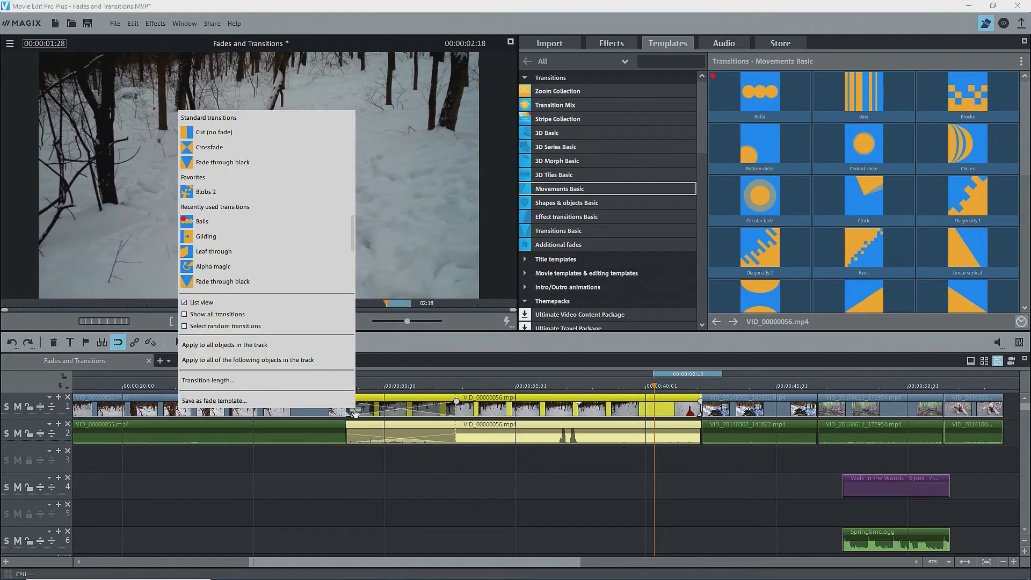
{"action": "left_click", "coordinate": [311, 402]}
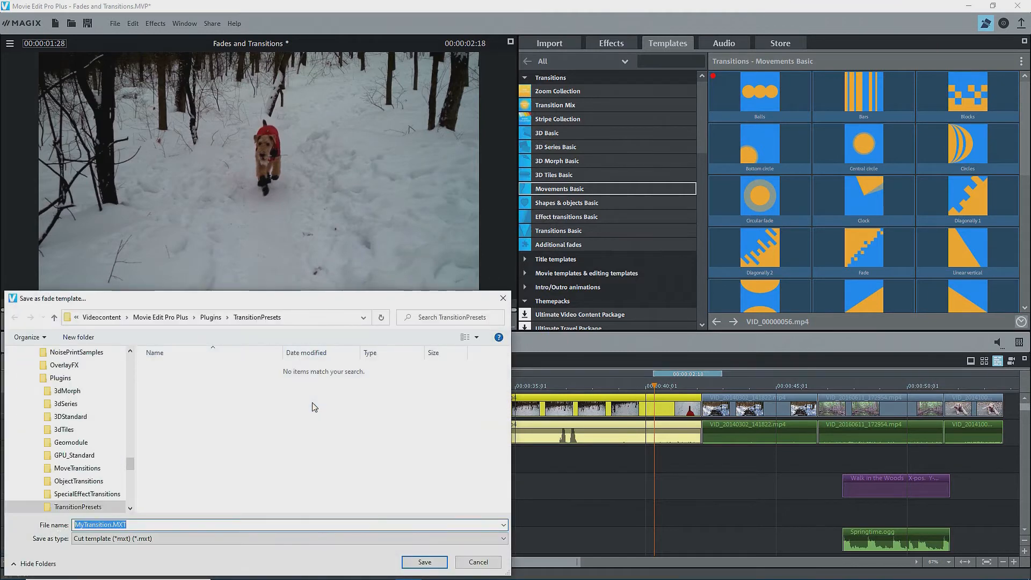
{"action": "left_click", "coordinate": [111, 524]}
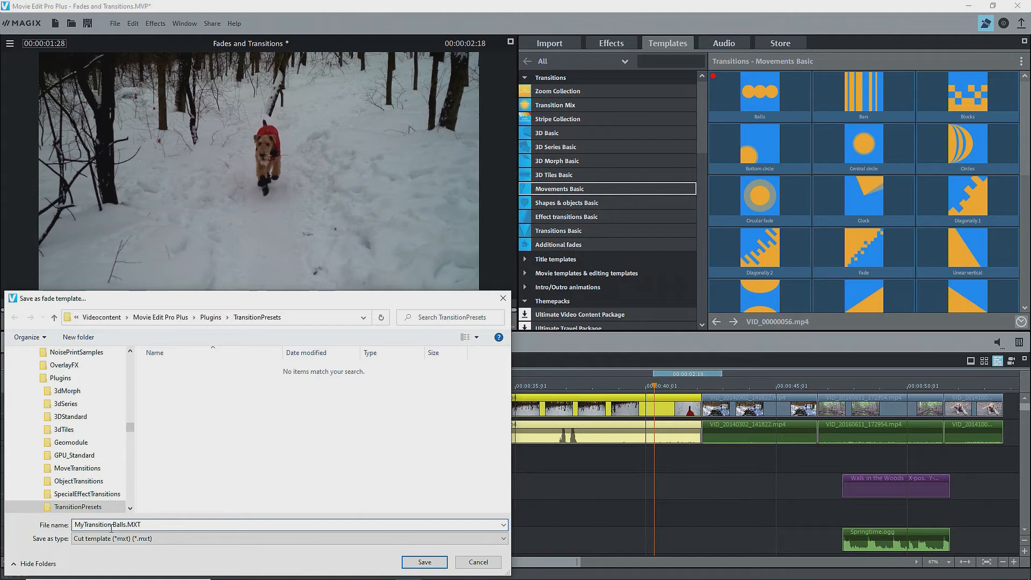
{"action": "key", "text": "Return"}
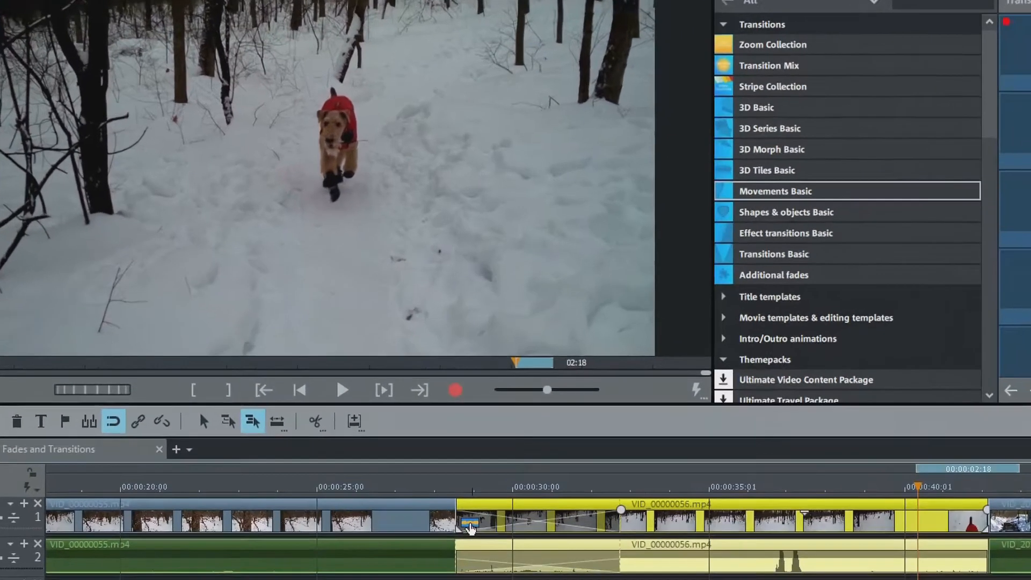
Replace the Balls transition before VID_00000056.mp4 with Morphing from Movements Basic, and check the transition's duration
{"action": "right_click", "coordinate": [356, 410]}
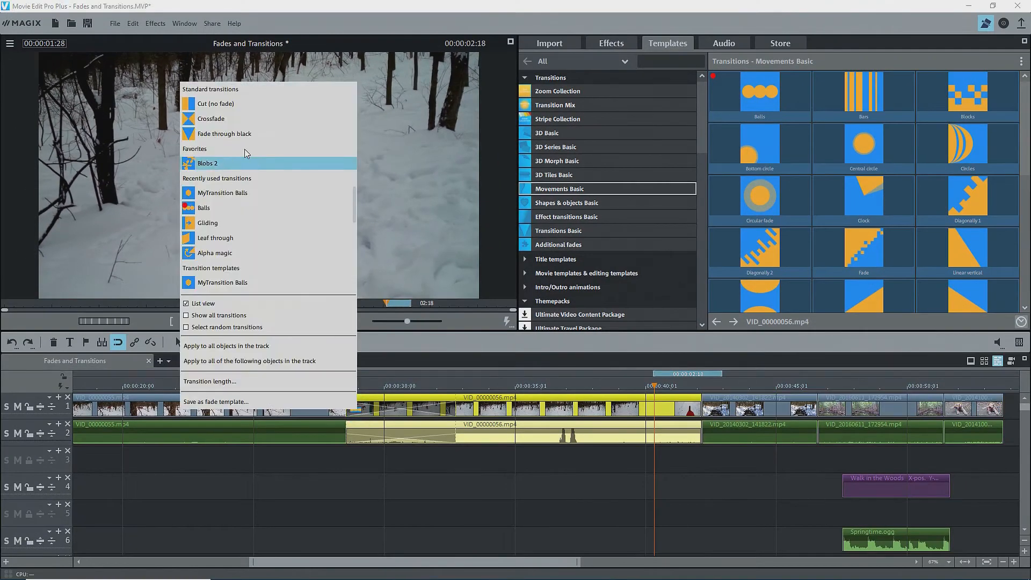
{"action": "left_click", "coordinate": [241, 103]}
{"action": "scroll", "coordinate": [831, 255], "scroll_direction": "down", "scroll_amount": 2}
{"action": "left_click_drag", "start_coordinate": [734, 193], "coordinate": [483, 401]}
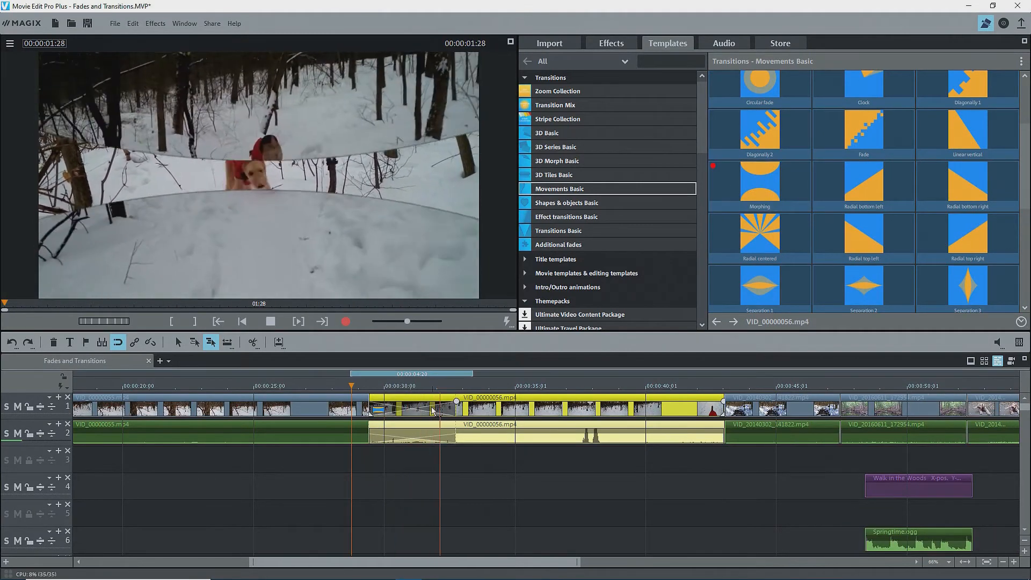
{"action": "left_click", "coordinate": [1021, 321]}
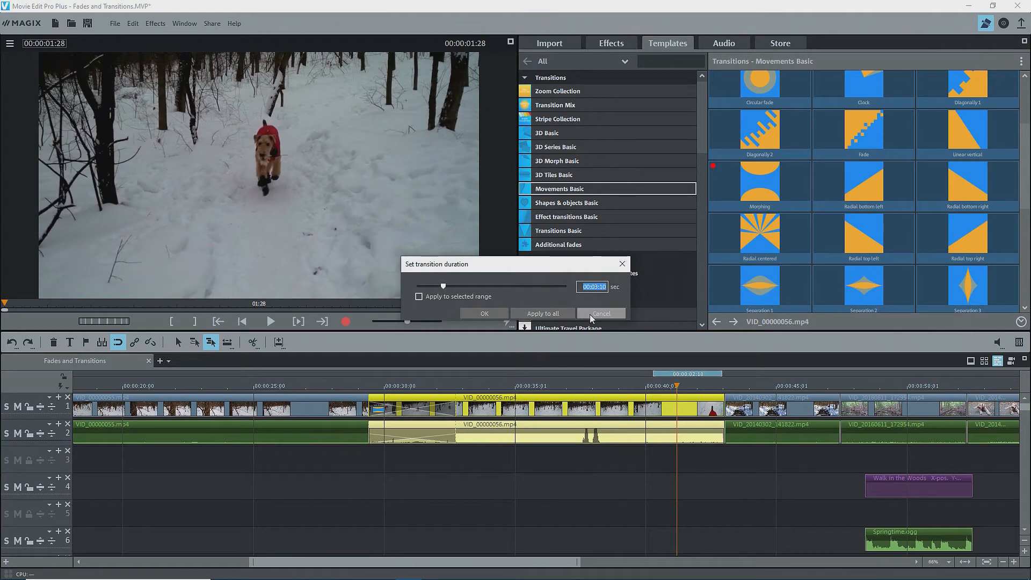
{"action": "left_click", "coordinate": [591, 313]}
Apply the Balls template from Movements Basic in place of Morphing before VID_00000056.mp4, and check its duration
{"action": "scroll", "coordinate": [711, 139], "scroll_direction": "up", "scroll_amount": 2}
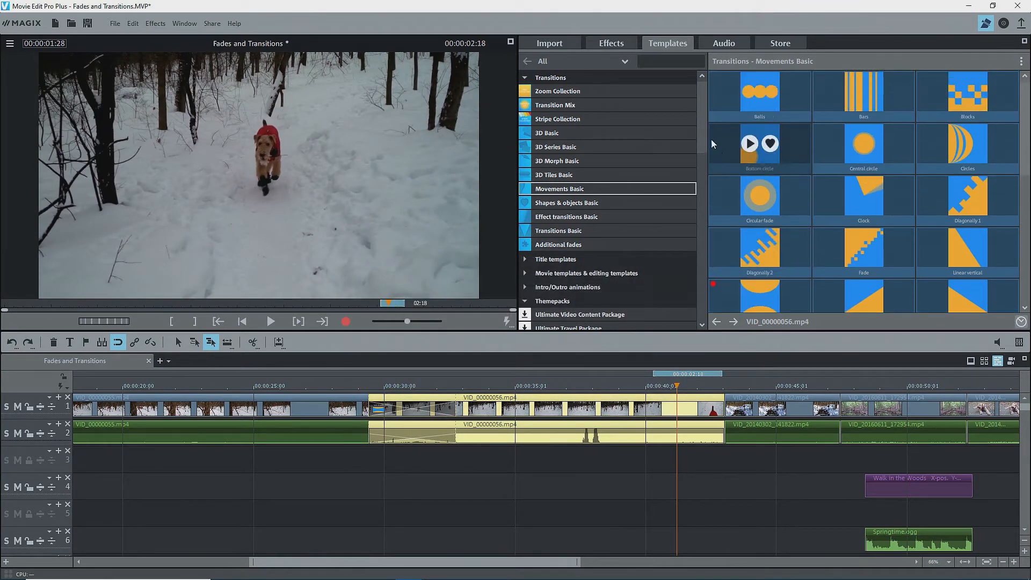
{"action": "mouse_move", "coordinate": [717, 119]}
{"action": "left_mouse_down"}
{"action": "mouse_move", "coordinate": [471, 314]}
{"action": "mouse_move", "coordinate": [411, 401]}
{"action": "left_mouse_up"}
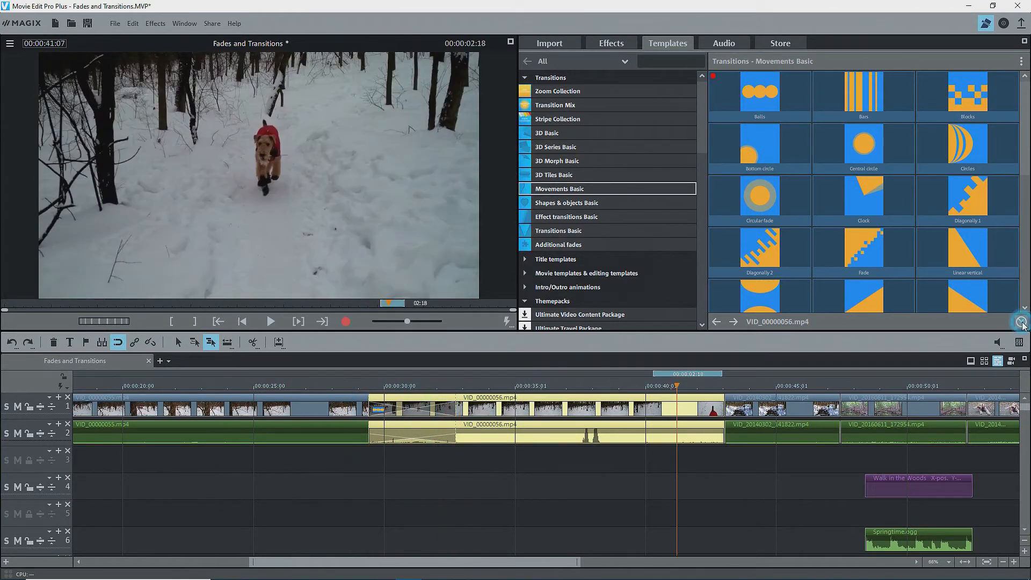
{"action": "left_click", "coordinate": [1020, 321]}
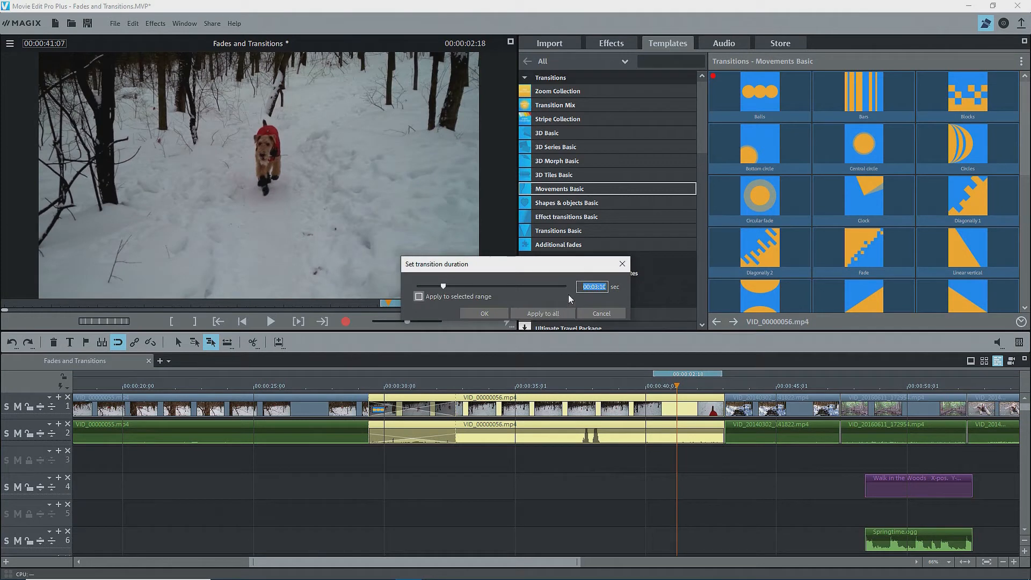
{"action": "left_click", "coordinate": [600, 313]}
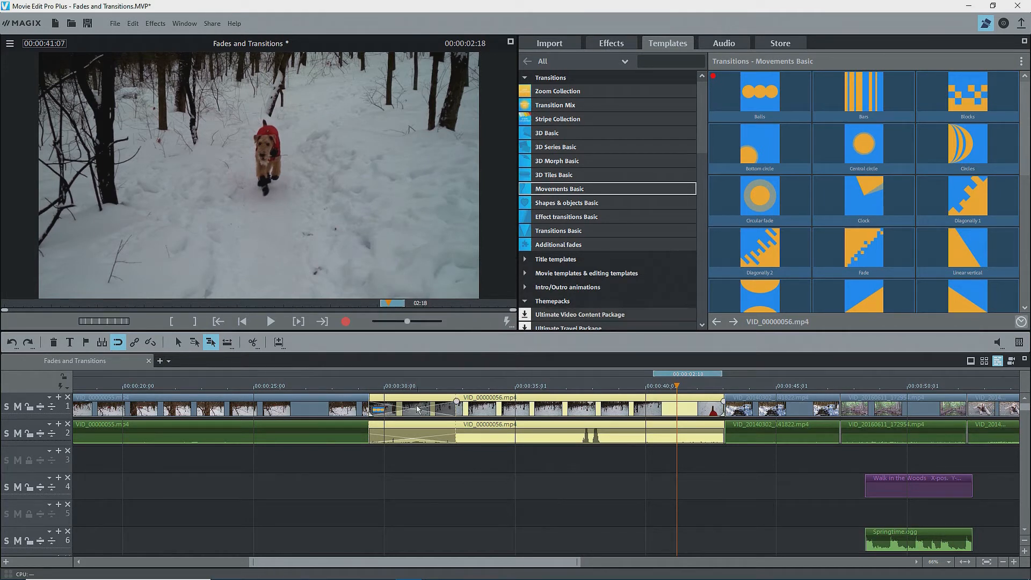
Replace the Balls transition before VID_00000056.mp4 with Blurry: Clockwise from Effect transitions Basic, preview it and check its duration
{"action": "left_click_drag", "start_coordinate": [419, 410], "coordinate": [504, 408]}
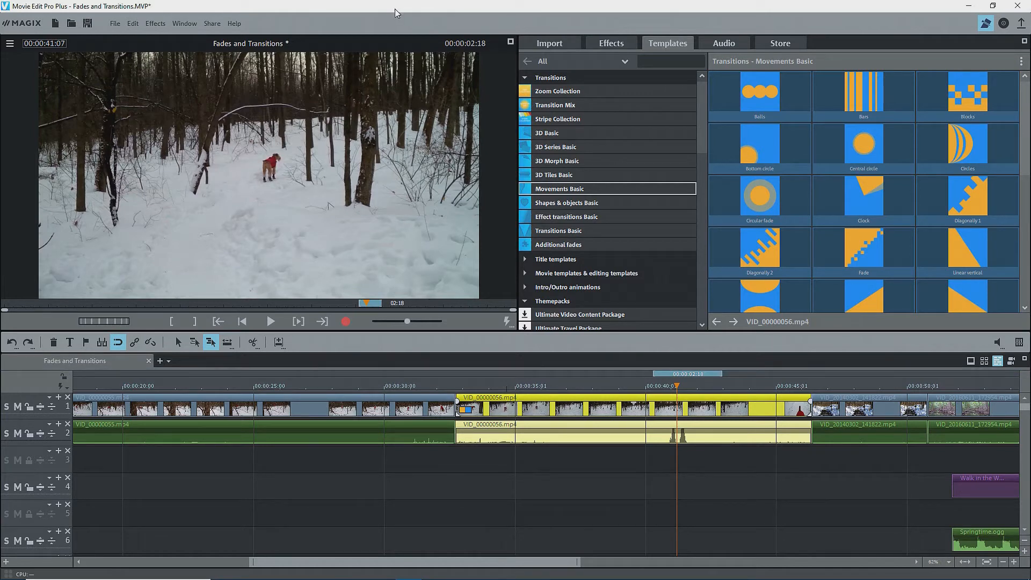
{"action": "left_click", "coordinate": [552, 217]}
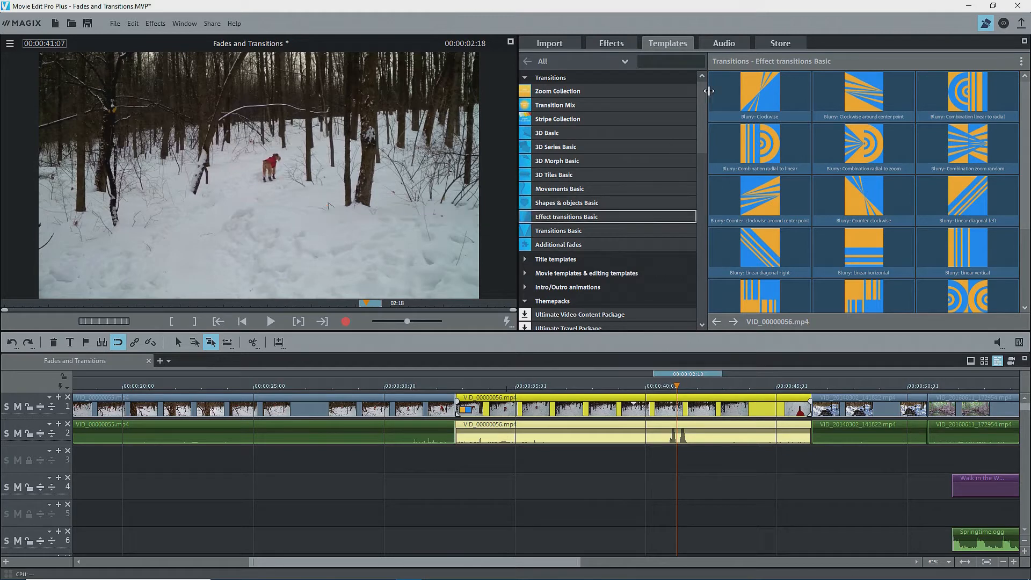
{"action": "left_click", "coordinate": [730, 110]}
{"action": "left_click_drag", "start_coordinate": [731, 116], "coordinate": [463, 407]}
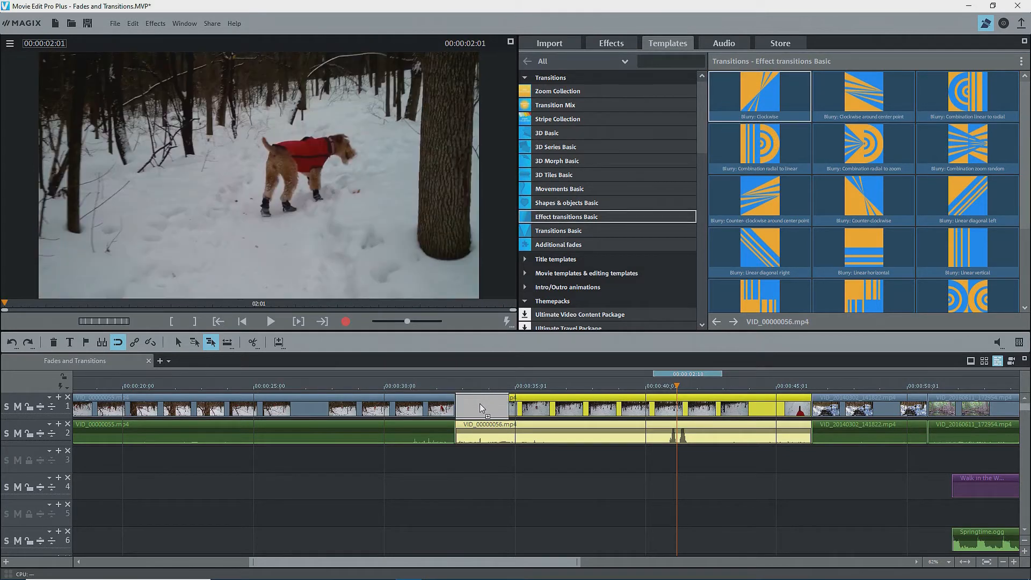
{"action": "key", "text": "space"}
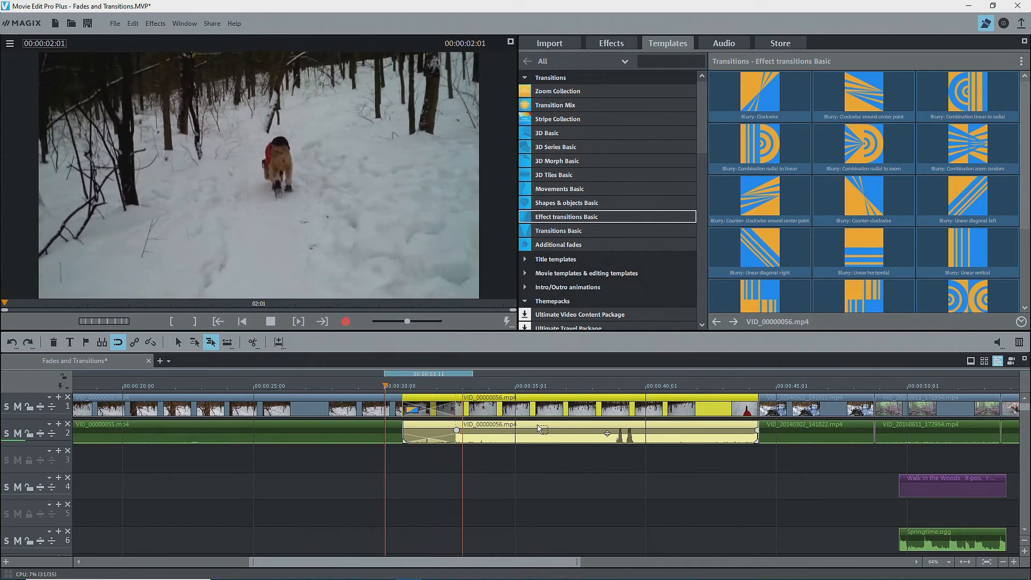
{"action": "left_click", "coordinate": [1020, 321]}
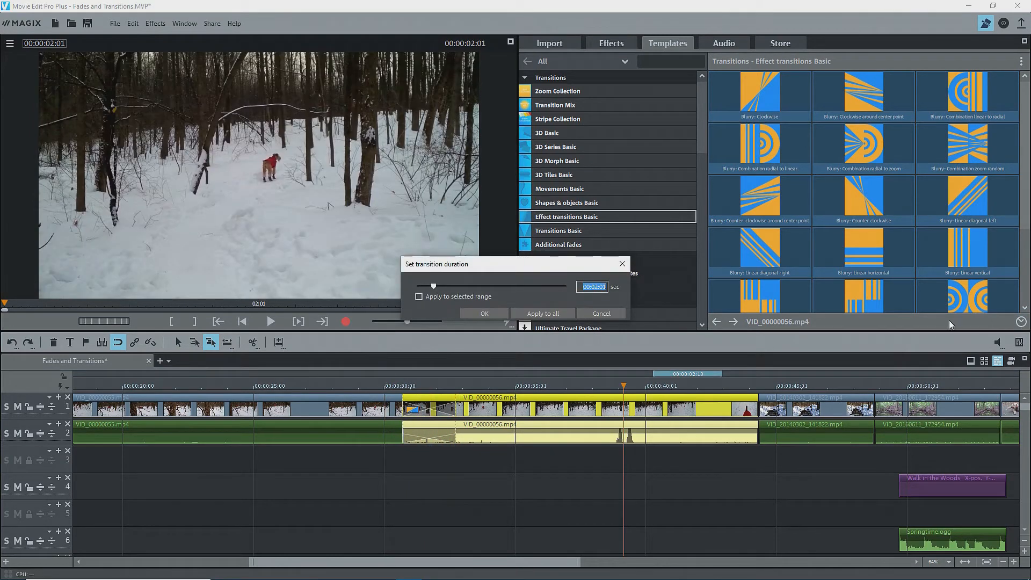
{"action": "left_click", "coordinate": [606, 313]}
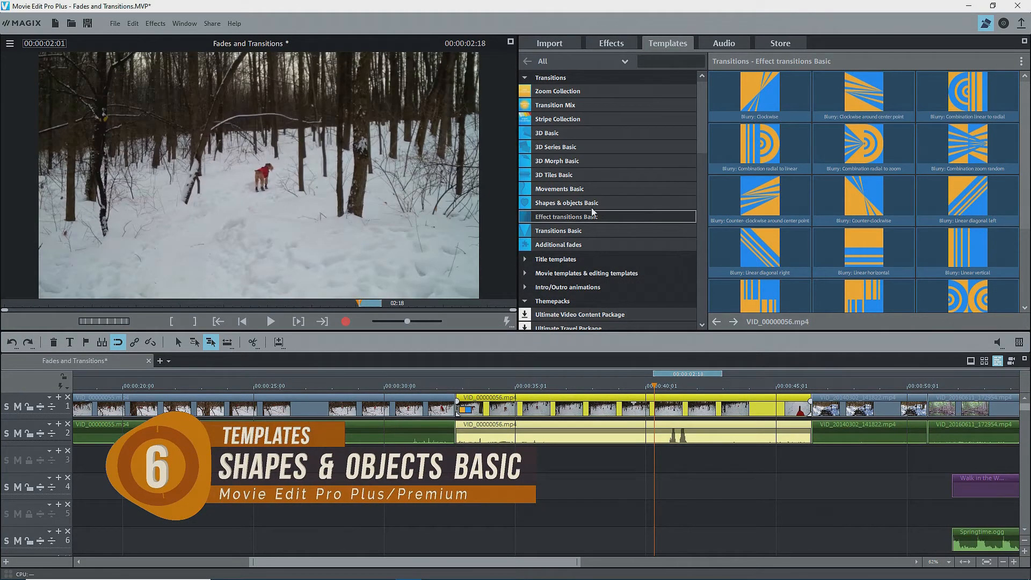
Apply Blinds diagonal from Shapes & objects Basic to the start of VID_00000056.mp4, and check its duration
{"action": "left_click", "coordinate": [585, 203]}
{"action": "left_click", "coordinate": [730, 114]}
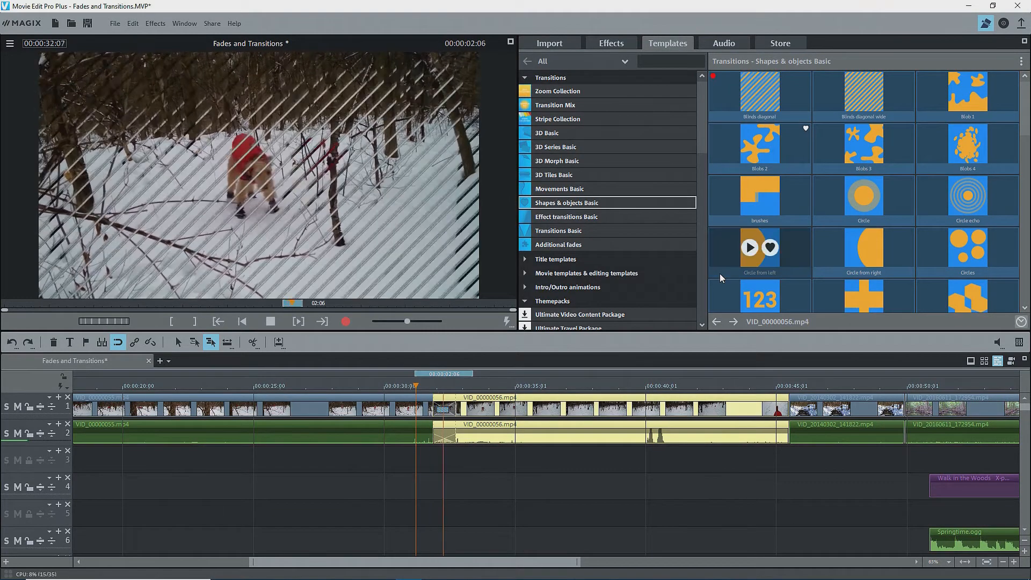
{"action": "left_click", "coordinate": [1020, 322]}
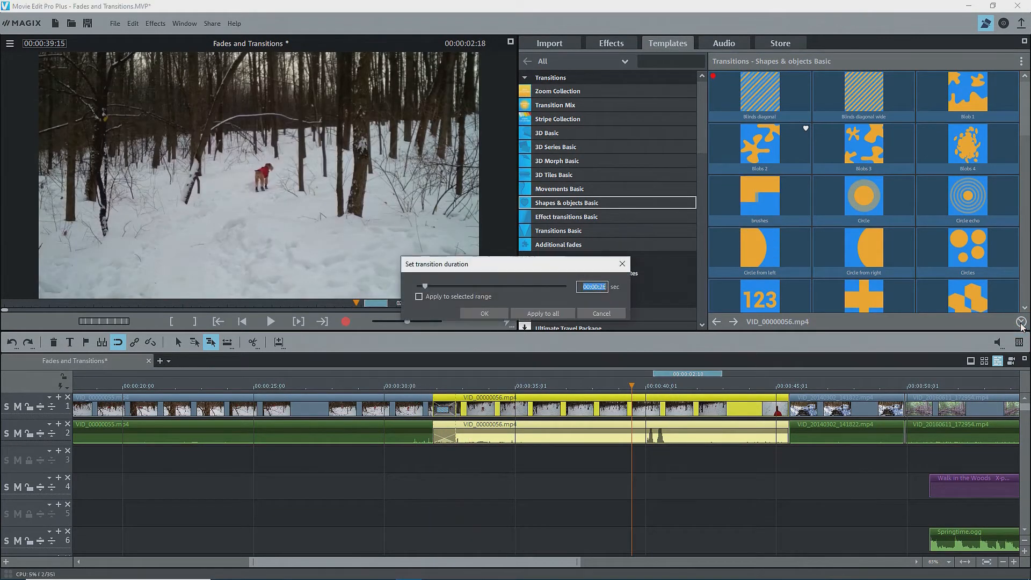
{"action": "left_click", "coordinate": [601, 313]}
Try the Circle and Circle echo transitions before VID_00000056.mp4 in place of Blinds diagonal, checking each one's duration
{"action": "left_click", "coordinate": [514, 406]}
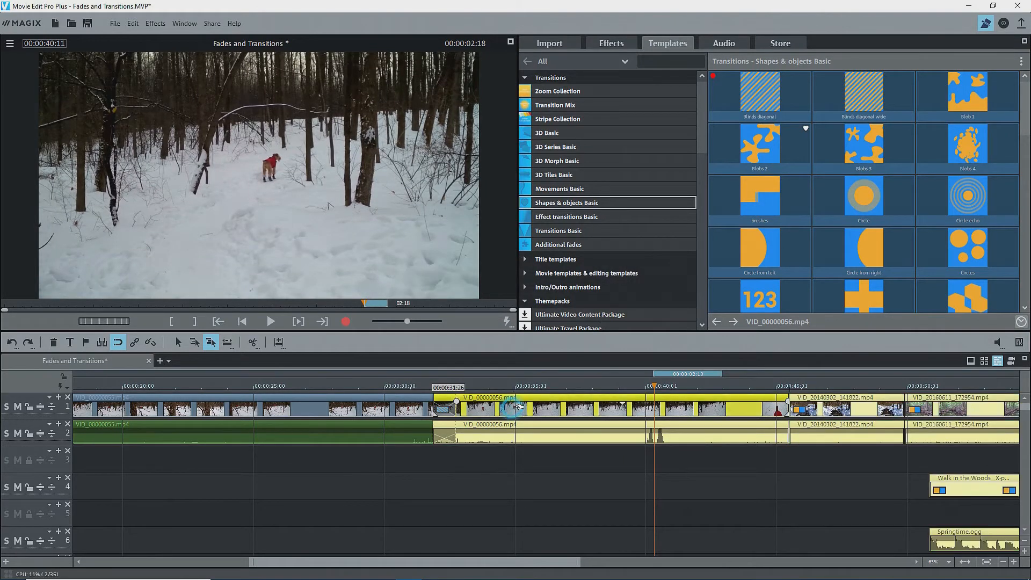
{"action": "left_click_drag", "start_coordinate": [514, 407], "coordinate": [535, 407]}
{"action": "left_click_drag", "start_coordinate": [648, 340], "coordinate": [504, 406]}
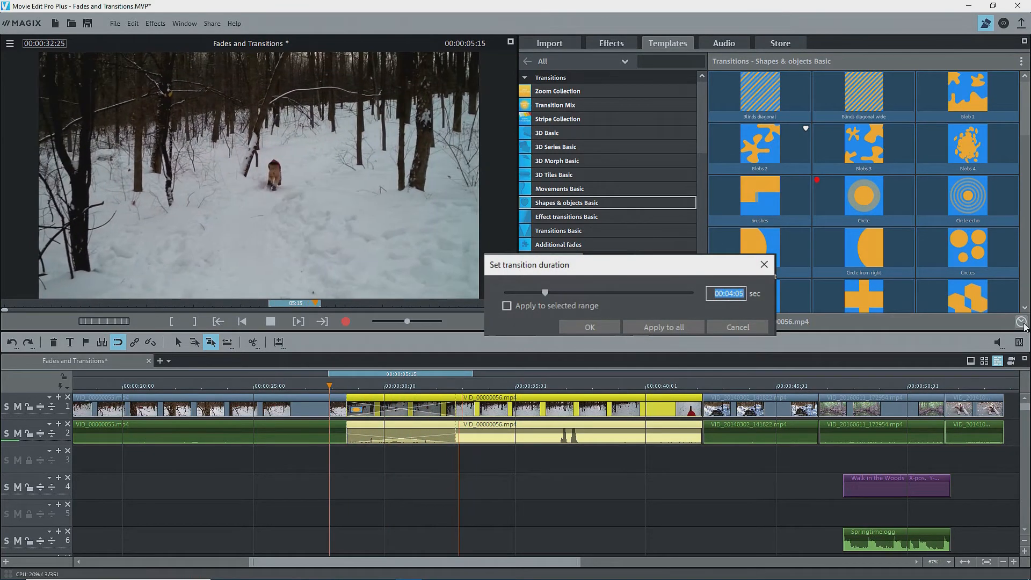
{"action": "key", "text": "ctrl+z"}
{"action": "left_click_drag", "start_coordinate": [939, 214], "coordinate": [510, 402]}
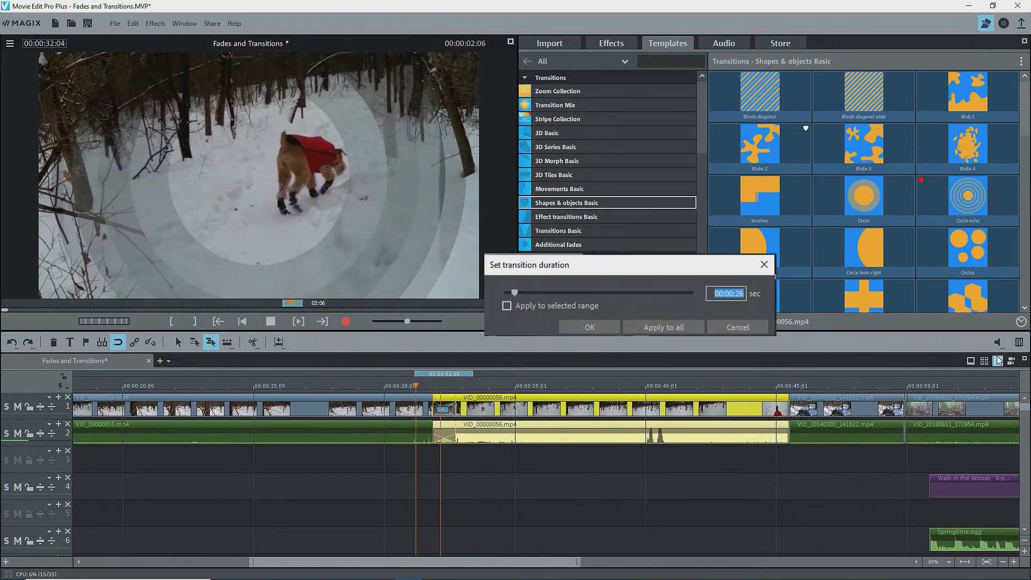
{"action": "left_click", "coordinate": [737, 327]}
Apply the Countdown transition before VID_00000056.mp4, check its duration, and clear it by separating the two clips
{"action": "left_click_drag", "start_coordinate": [759, 298], "coordinate": [500, 406]}
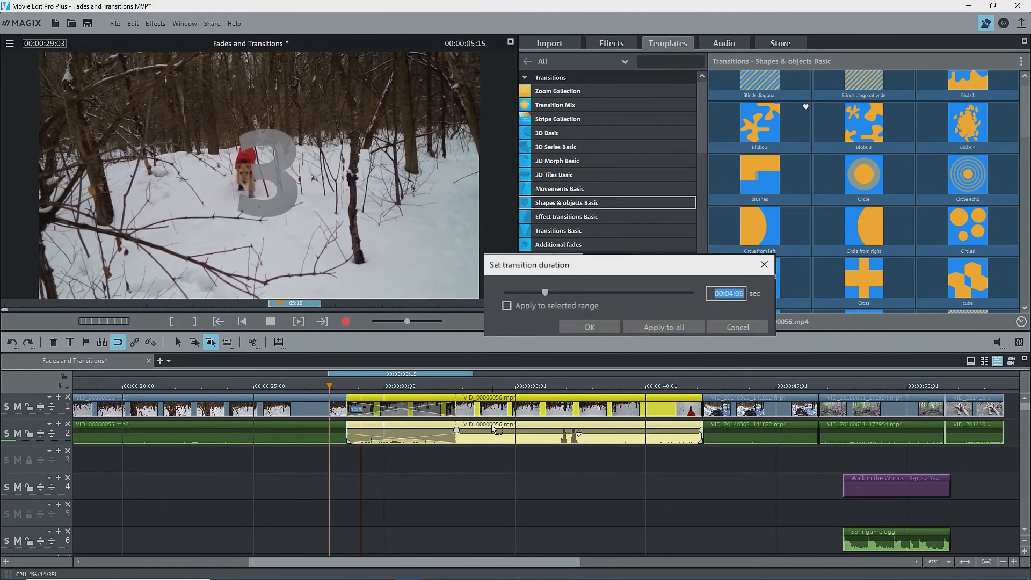
{"action": "left_click", "coordinate": [731, 328]}
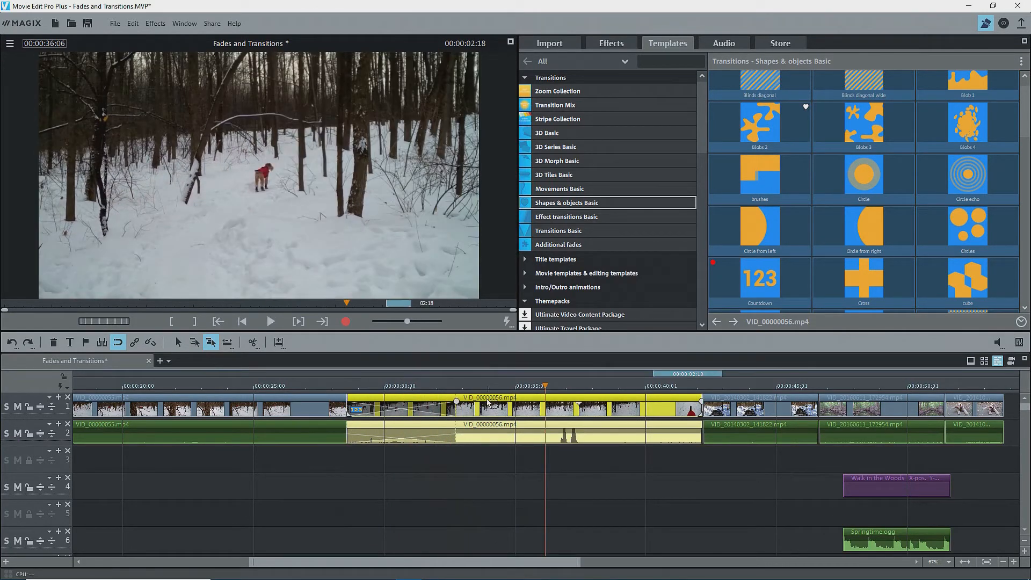
{"action": "left_click_drag", "start_coordinate": [487, 402], "coordinate": [596, 404]}
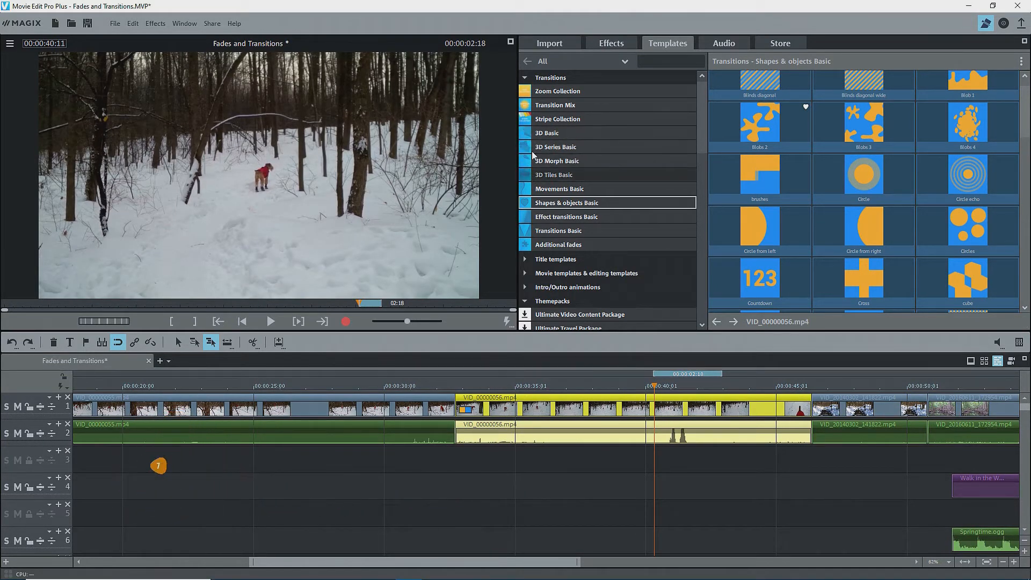
Apply the Change template from 3D Basic to the start of VID_00000056.mp4, and check its duration
{"action": "left_click", "coordinate": [529, 133]}
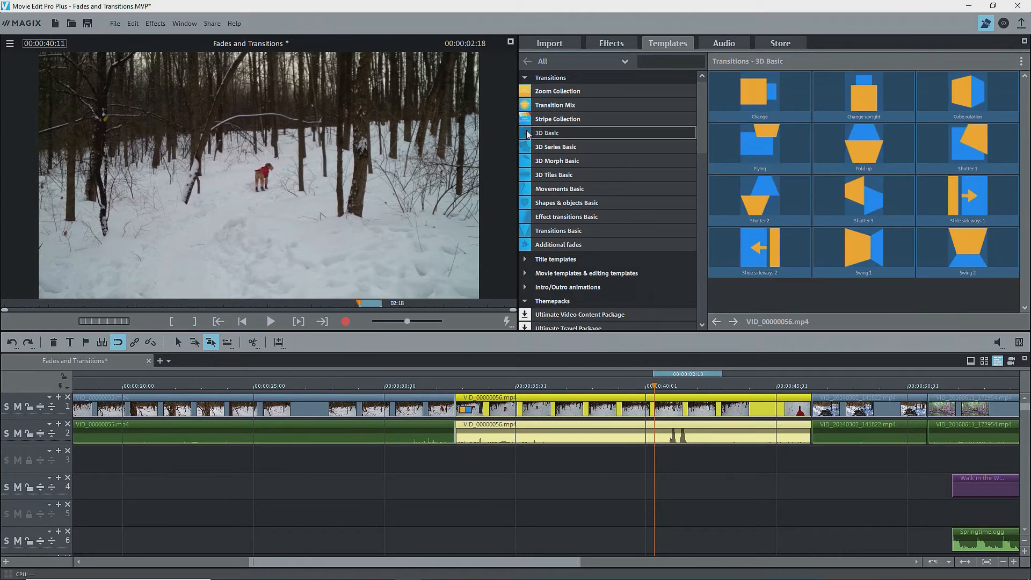
{"action": "left_click_drag", "start_coordinate": [549, 303], "coordinate": [487, 409]}
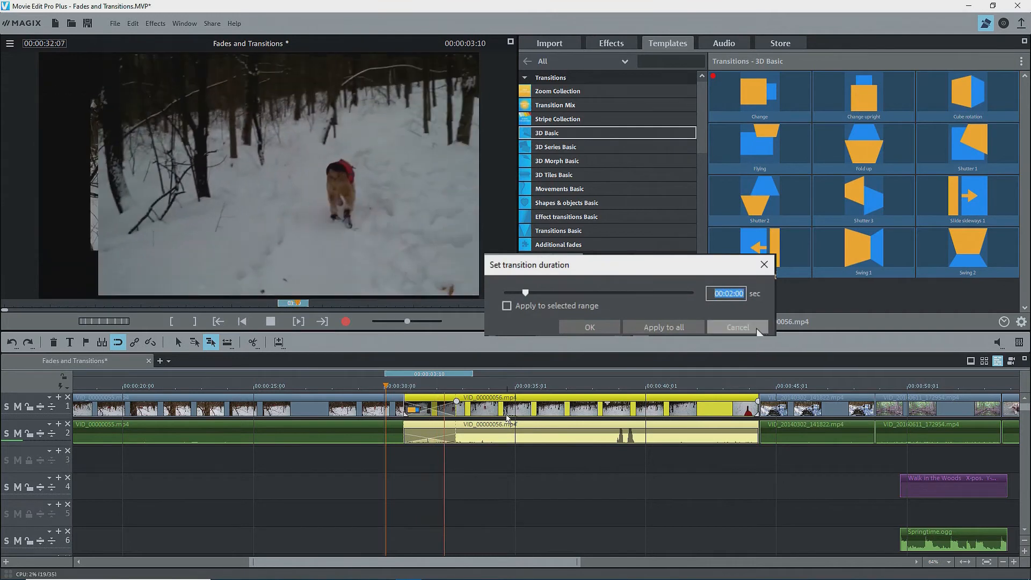
{"action": "left_click", "coordinate": [757, 332]}
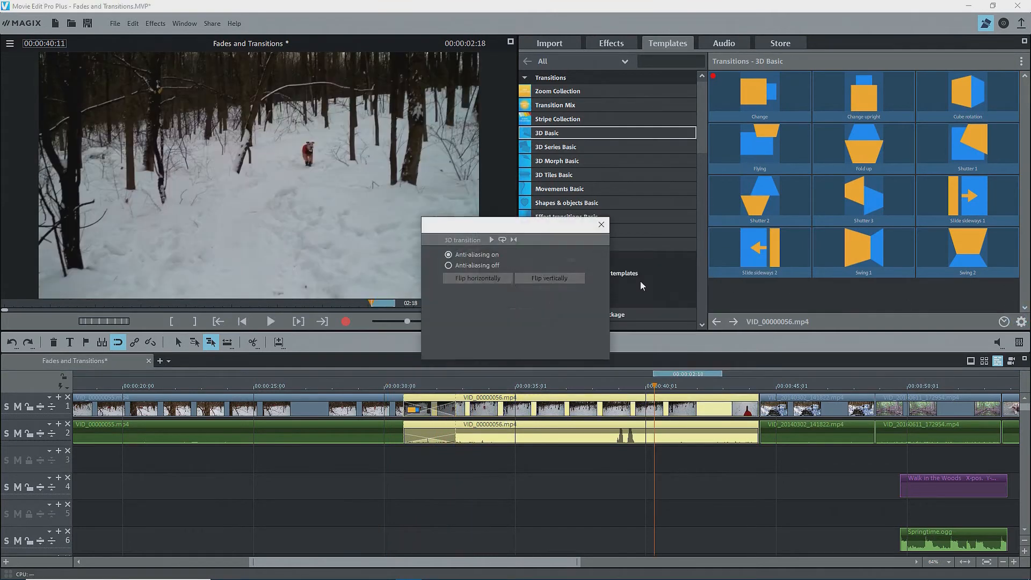
Flip the Change transition vertically and horizontally in its 3D transition settings, and close the settings
{"action": "left_click", "coordinate": [537, 281]}
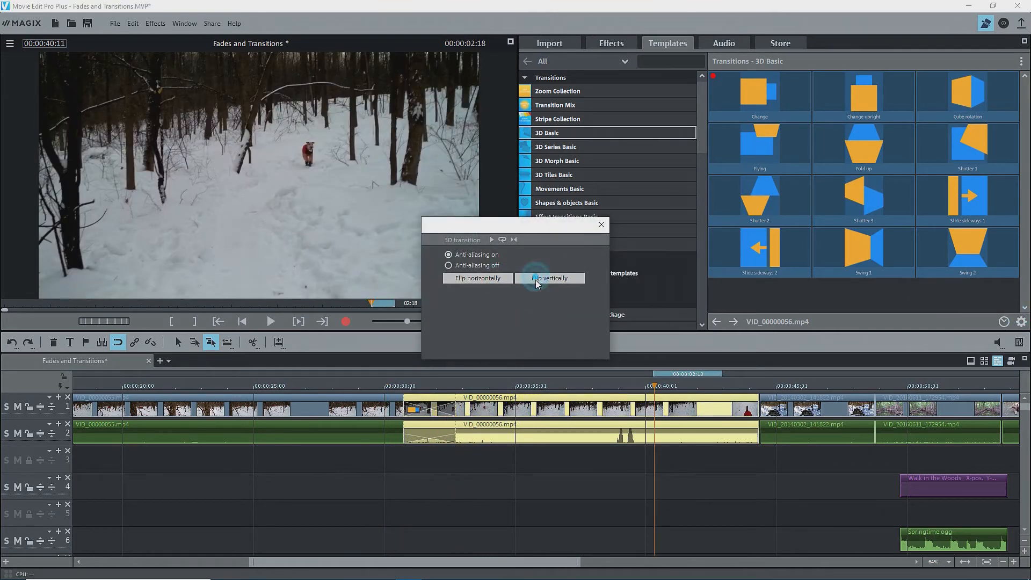
{"action": "left_click", "coordinate": [501, 281]}
{"action": "left_click", "coordinate": [602, 225]}
Apply Slide sideways 1 from 3D Basic before VID_00000056.mp4, and check its duration and 3D transition settings
{"action": "left_click", "coordinate": [926, 217]}
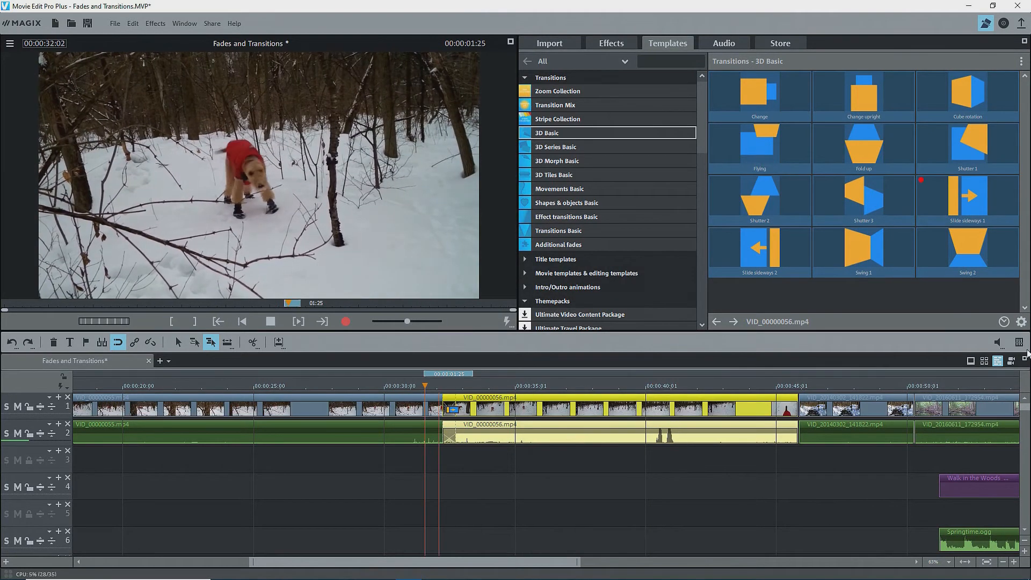
{"action": "left_click", "coordinate": [1004, 321]}
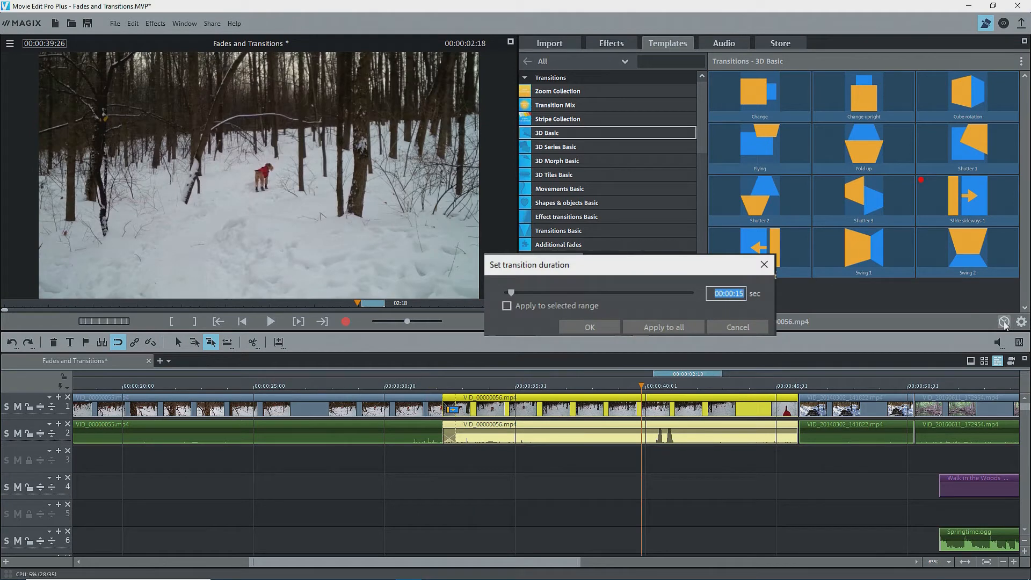
{"action": "key", "text": "Return"}
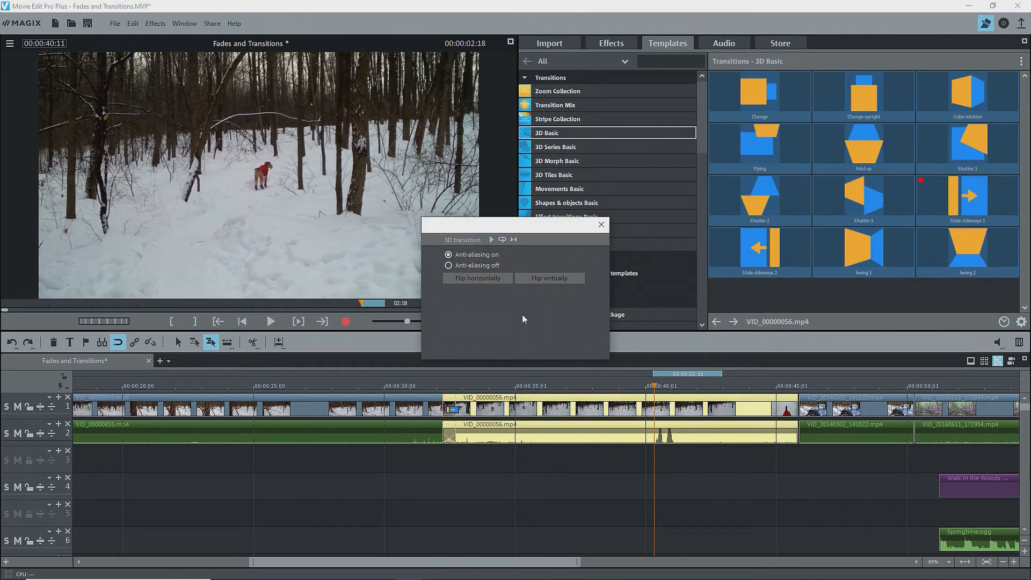
{"action": "left_click", "coordinate": [602, 224]}
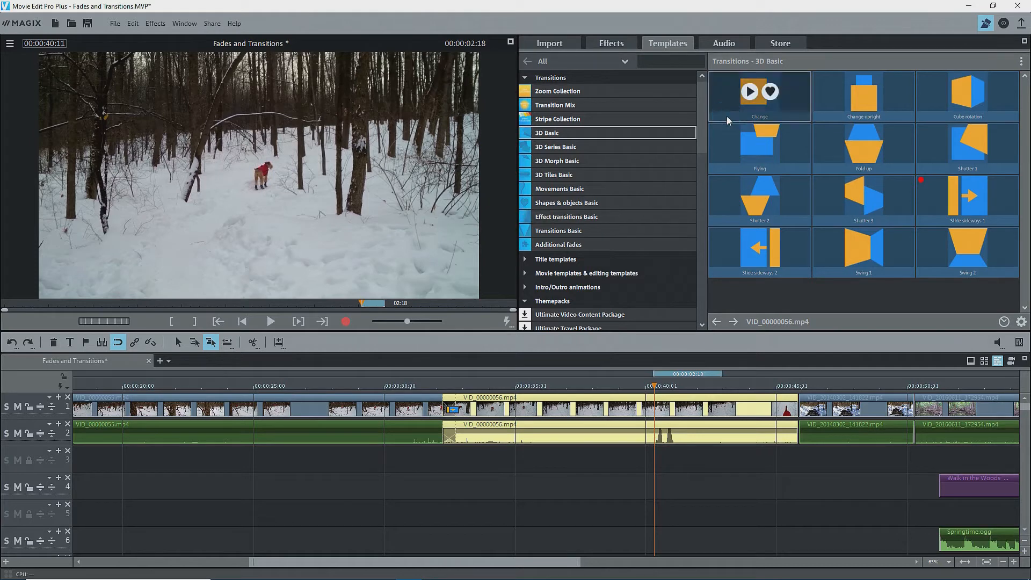
Replace Slide sideways 1 before VID_00000056.mp4 with the Change template, and check the transition's duration
{"action": "left_click_drag", "start_coordinate": [726, 116], "coordinate": [605, 242]}
{"action": "left_click_drag", "start_coordinate": [473, 393], "coordinate": [461, 399]}
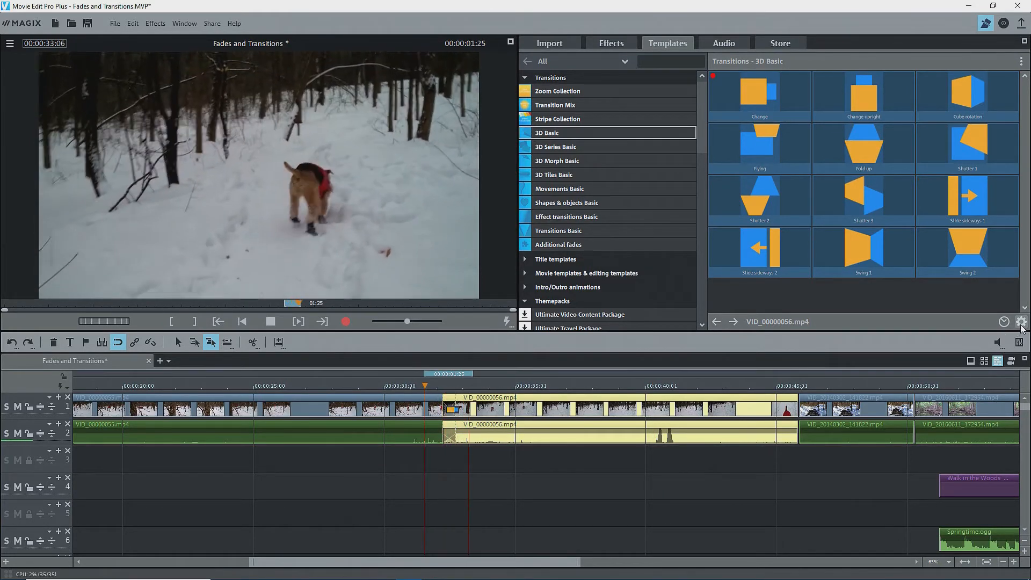
{"action": "left_click", "coordinate": [1004, 321]}
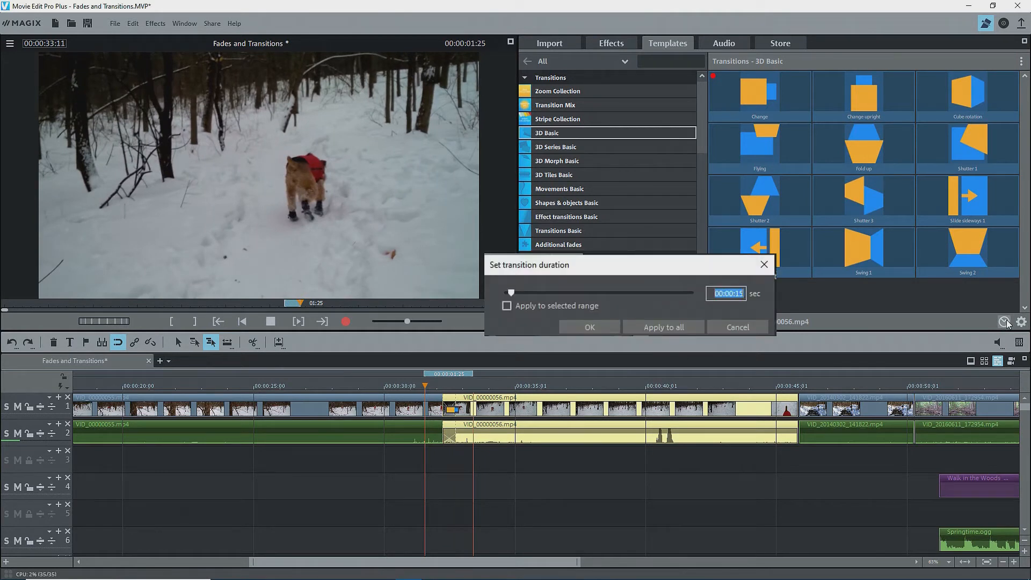
{"action": "left_click", "coordinate": [737, 327]}
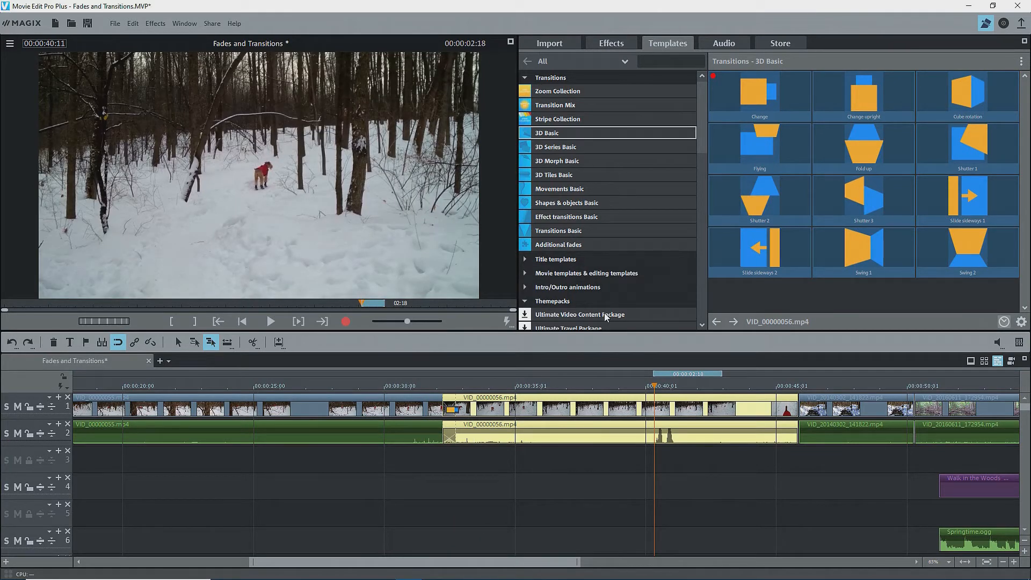
Apply the Flyer template from 3D Morph Basic to VID_00000056.mp4, and open the 3D Series Basic templates
{"action": "left_click", "coordinate": [544, 165]}
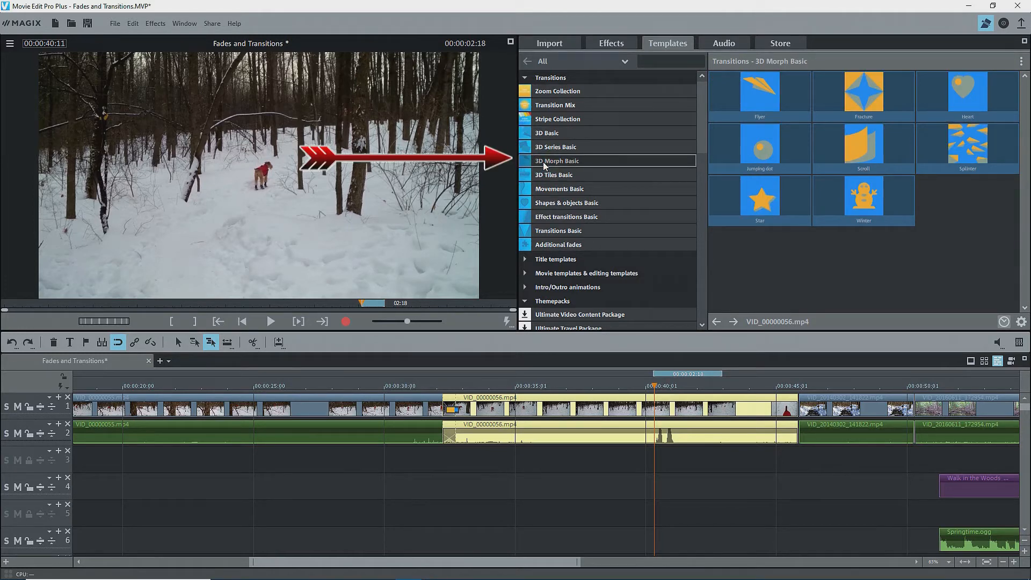
{"action": "left_click_drag", "start_coordinate": [752, 94], "coordinate": [505, 414]}
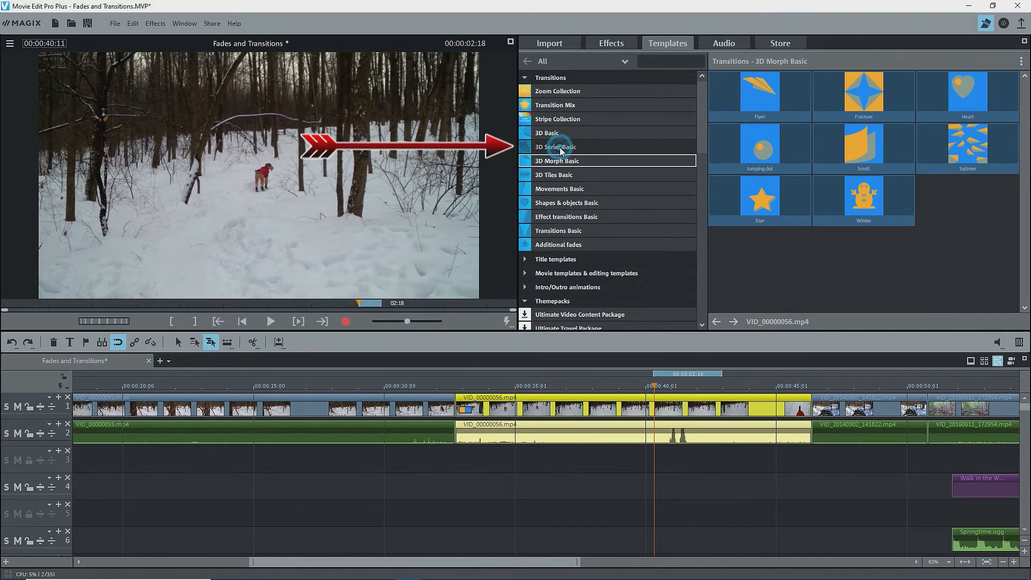
{"action": "left_click", "coordinate": [560, 148]}
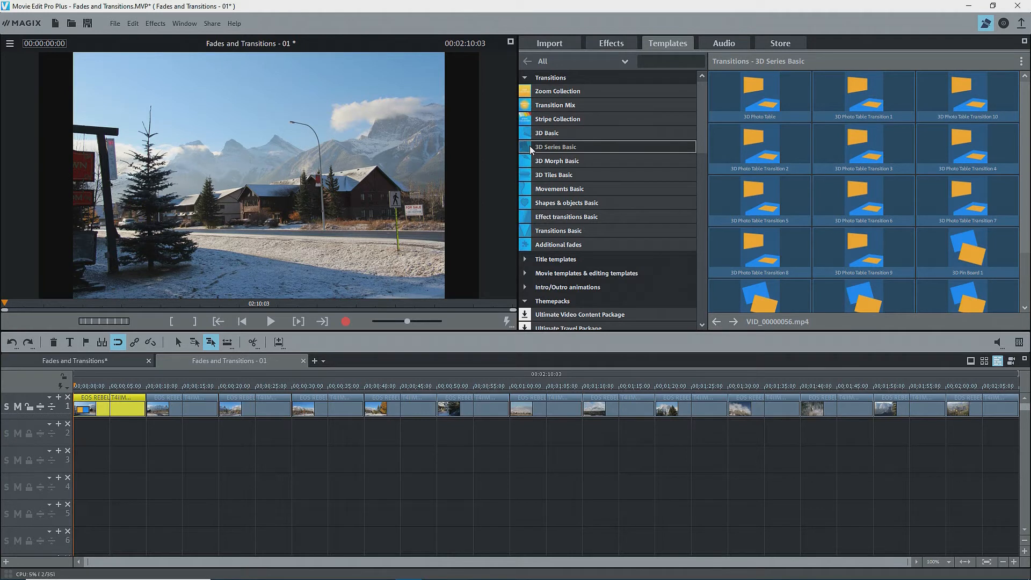
Preview the 3D Photo Table template from 3D Series Basic and apply it to the first photo, EOS REBEL T4iIMG_2741.JPG
{"action": "mouse_move", "coordinate": [744, 101]}
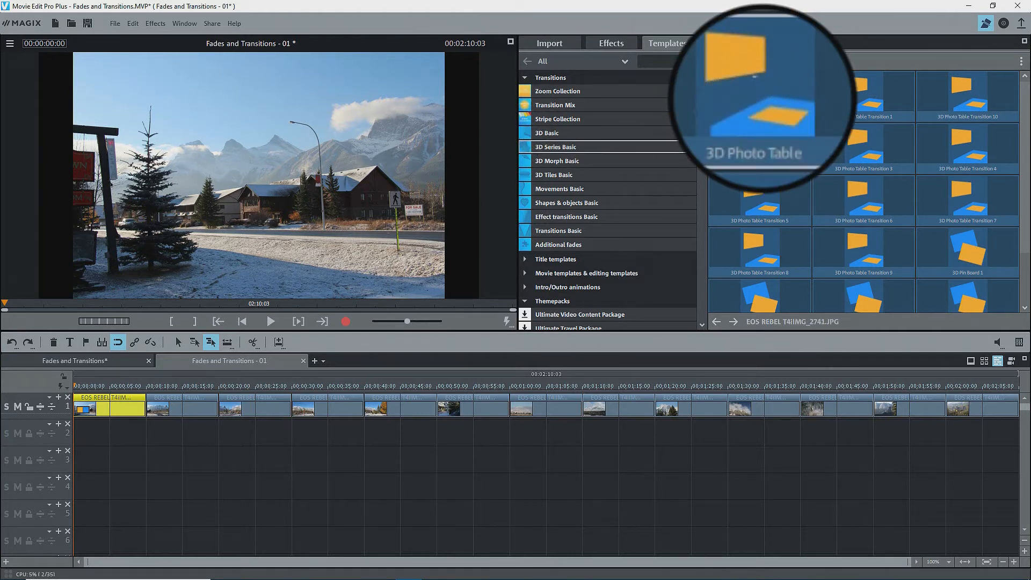
{"action": "left_click", "coordinate": [746, 94]}
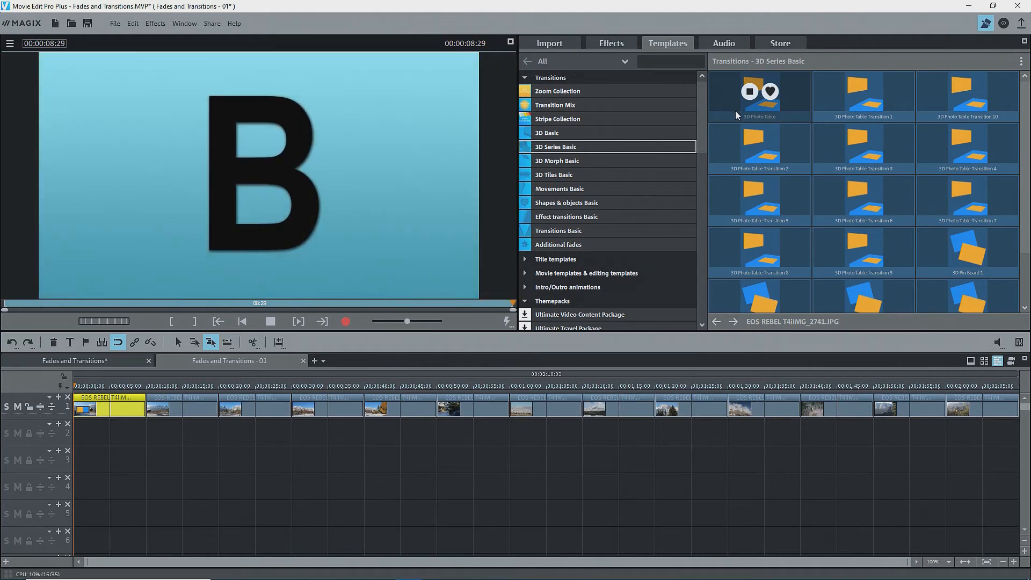
{"action": "left_click_drag", "start_coordinate": [735, 111], "coordinate": [96, 400]}
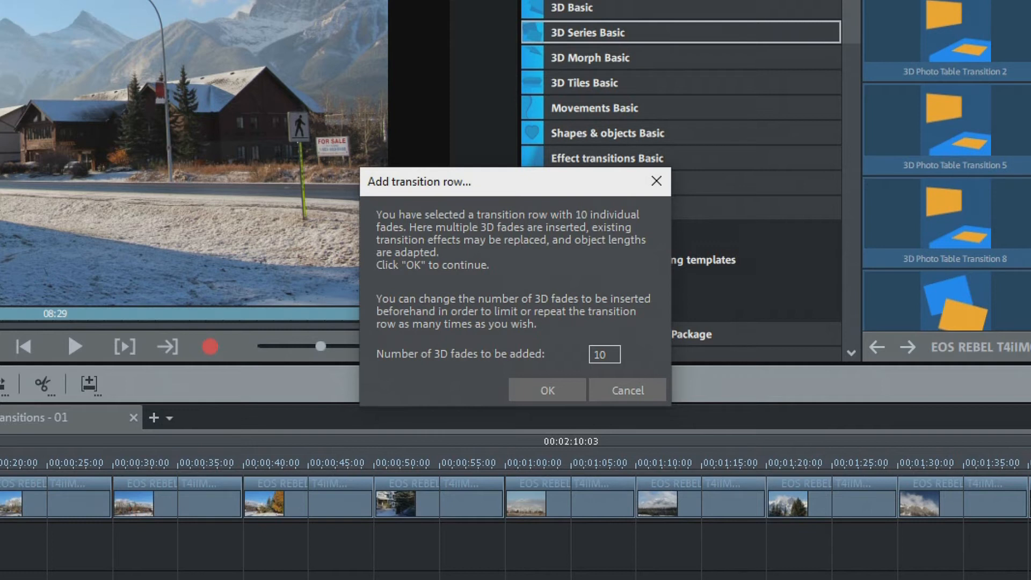
Set the number of 3D fades in the transition row to 30, insert the row, and scrub through the photos
{"action": "double_click", "coordinate": [593, 354]}
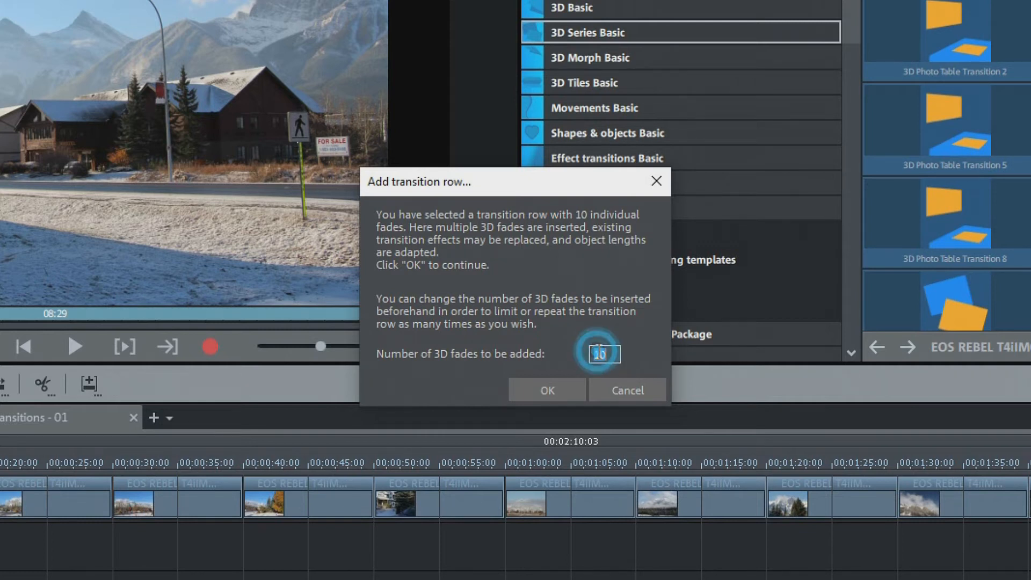
{"action": "type", "text": "6"}
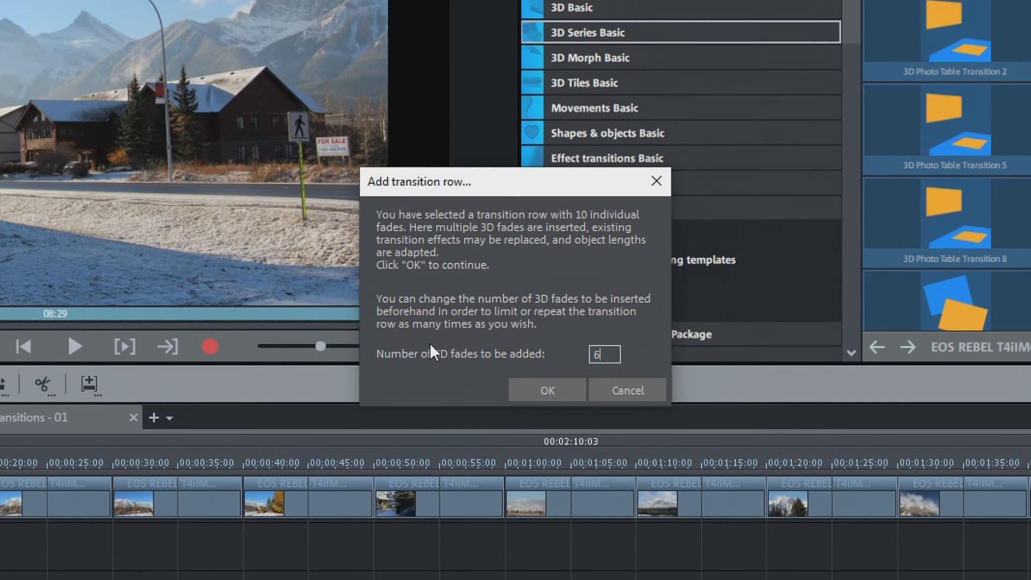
{"action": "double_click", "coordinate": [605, 354]}
{"action": "type", "text": "30"}
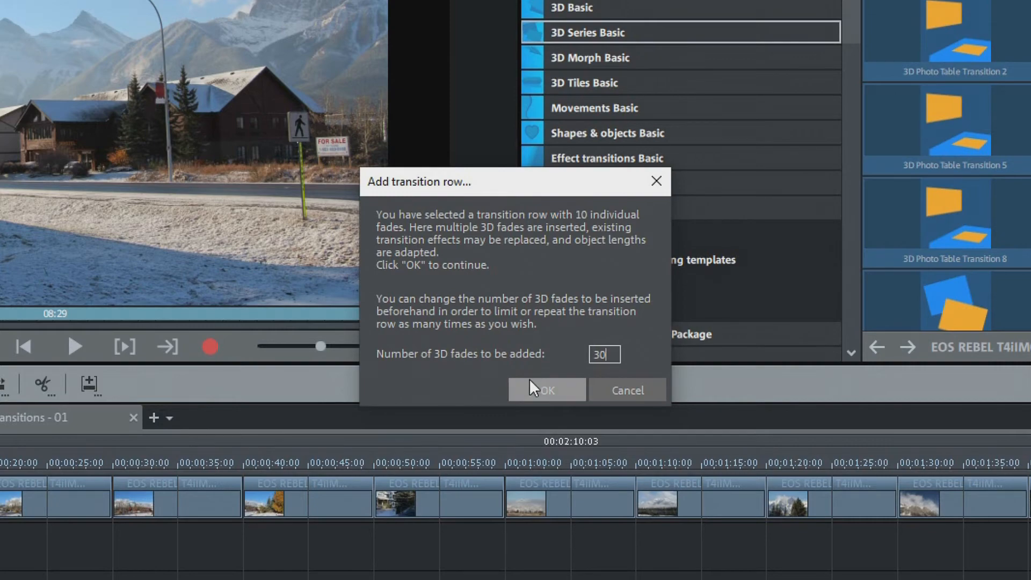
{"action": "left_click", "coordinate": [547, 390]}
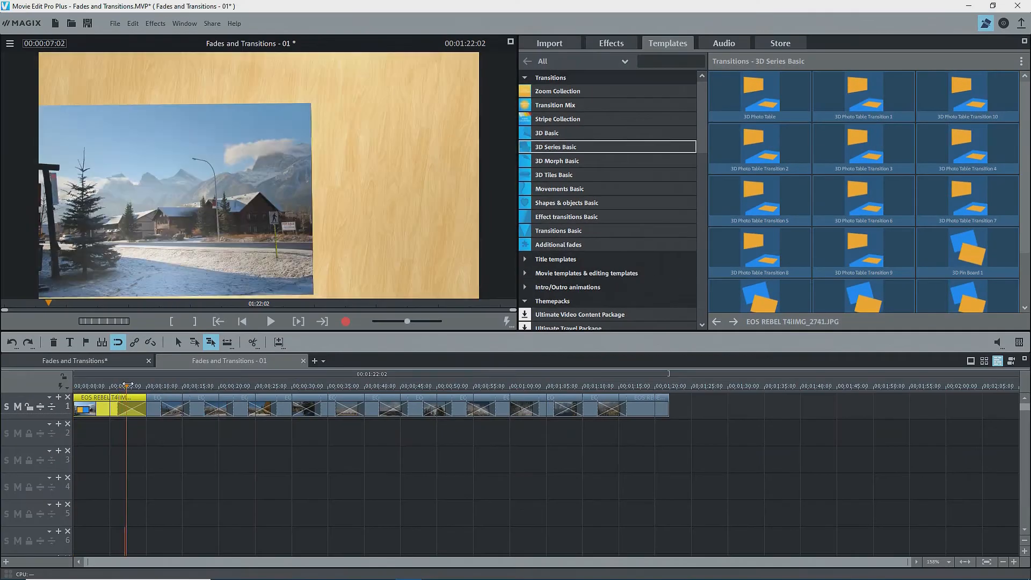
{"action": "left_click_drag", "start_coordinate": [127, 385], "coordinate": [250, 393]}
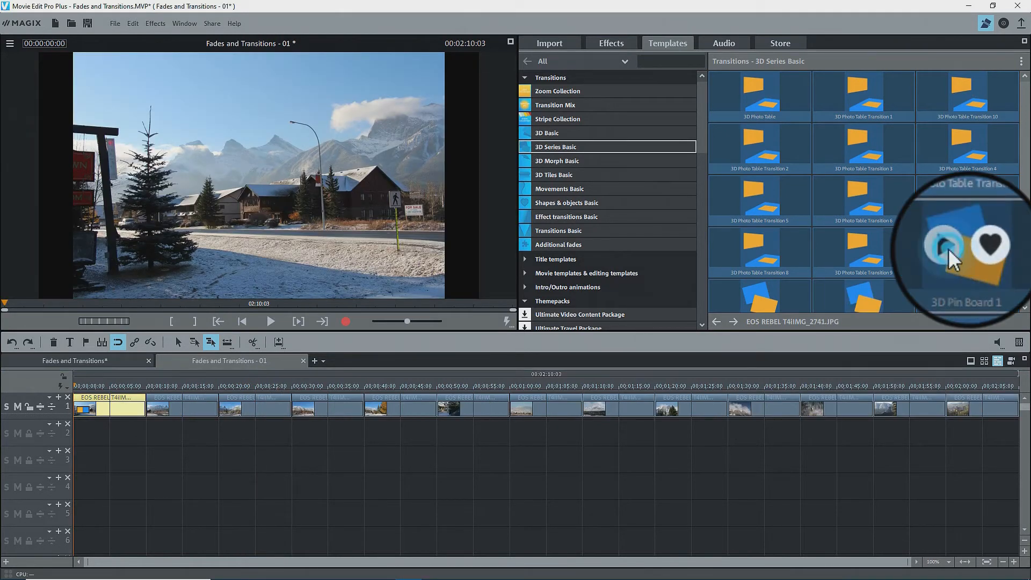
Preview the 3D Pin Board 1 template, insert its transition row from the first photo, and scrub through the photos
{"action": "left_click", "coordinate": [948, 250]}
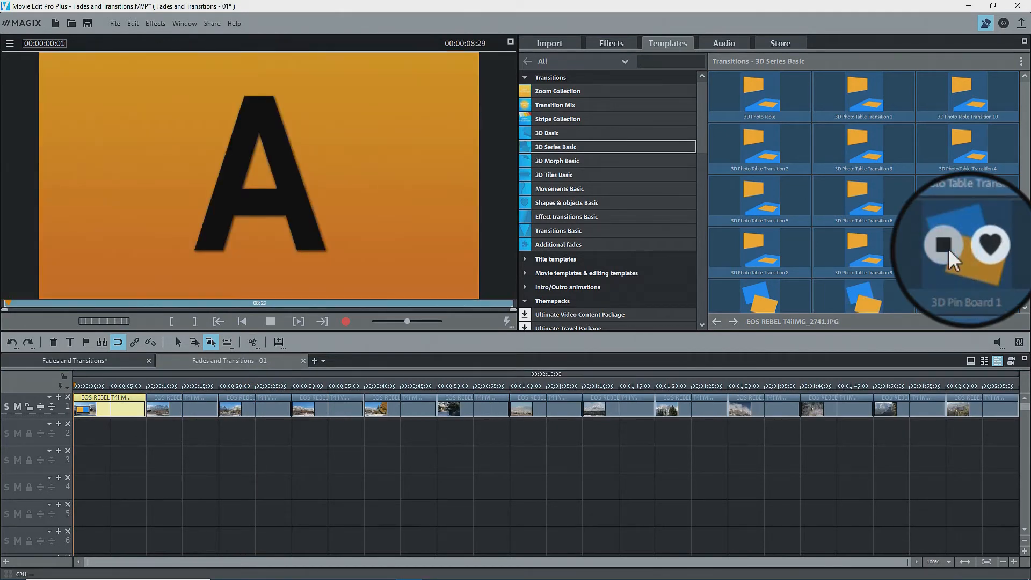
{"action": "mouse_move", "coordinate": [948, 249]}
{"action": "left_mouse_down"}
{"action": "mouse_move", "coordinate": [935, 268]}
{"action": "mouse_move", "coordinate": [176, 336]}
{"action": "mouse_move", "coordinate": [207, 418]}
{"action": "left_mouse_up"}
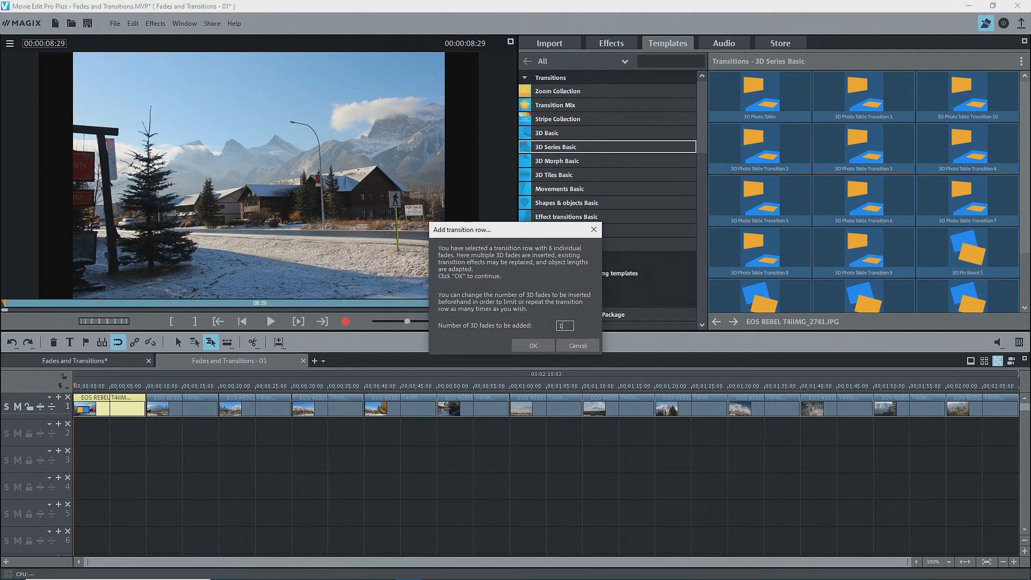
{"action": "left_click", "coordinate": [533, 346]}
{"action": "left_click_drag", "start_coordinate": [107, 385], "coordinate": [261, 402]}
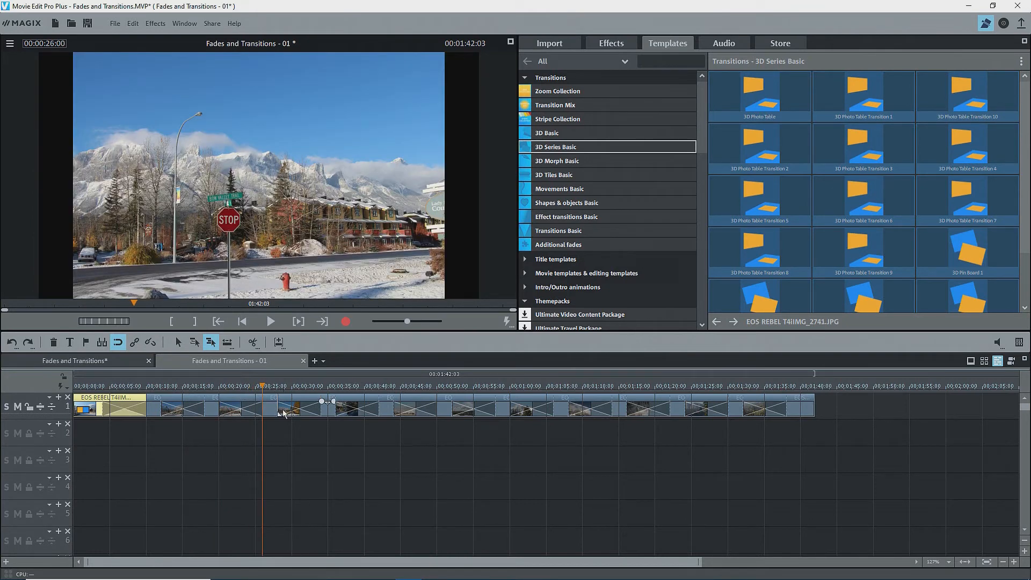
Check the transition options of EOS REBEL T4iIMG_2744.JPG and the transition duration of EOS REBEL T4iIMG_2745.JPG
{"action": "left_click", "coordinate": [227, 411]}
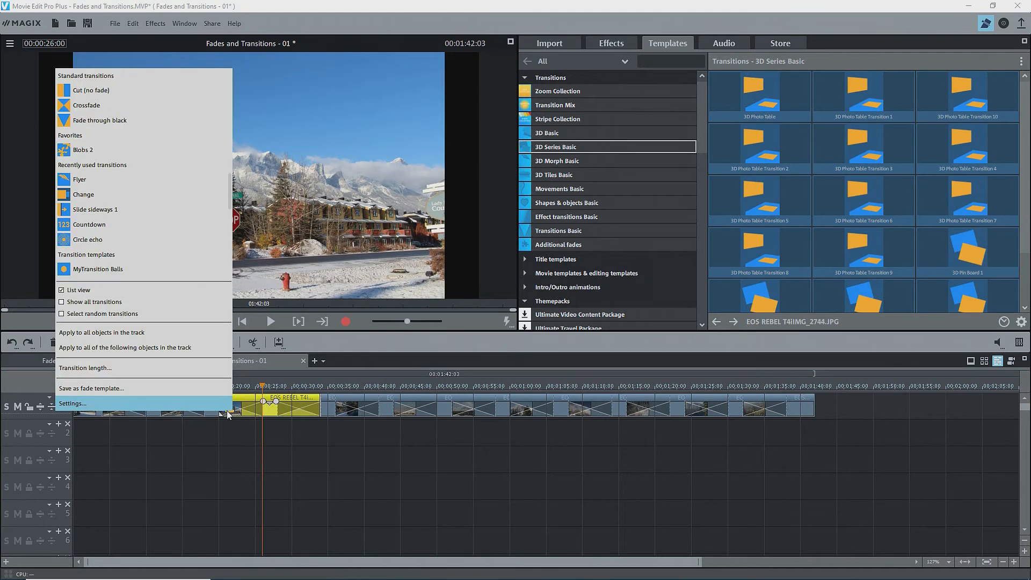
{"action": "left_click", "coordinate": [226, 408]}
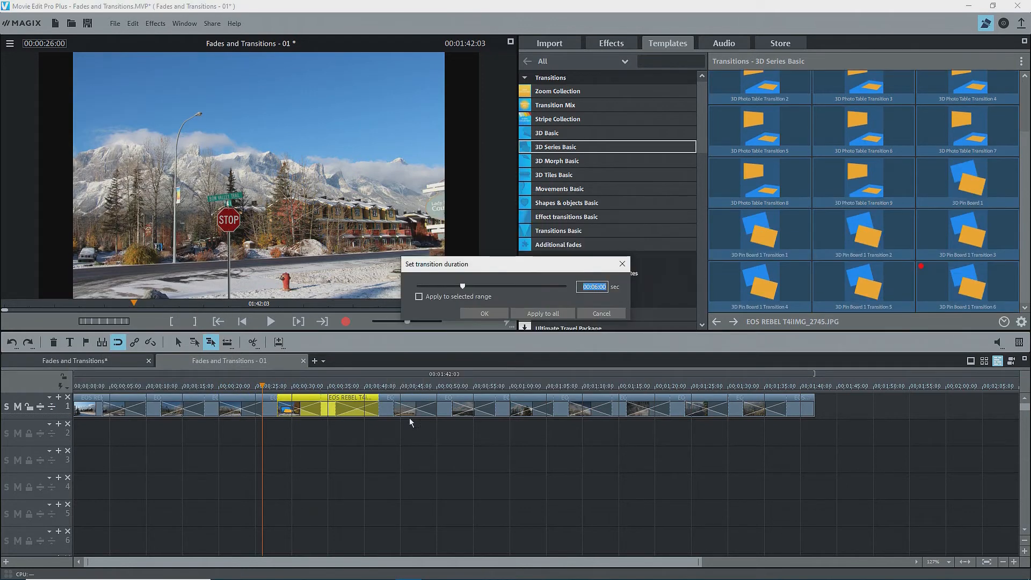
{"action": "left_click", "coordinate": [595, 319]}
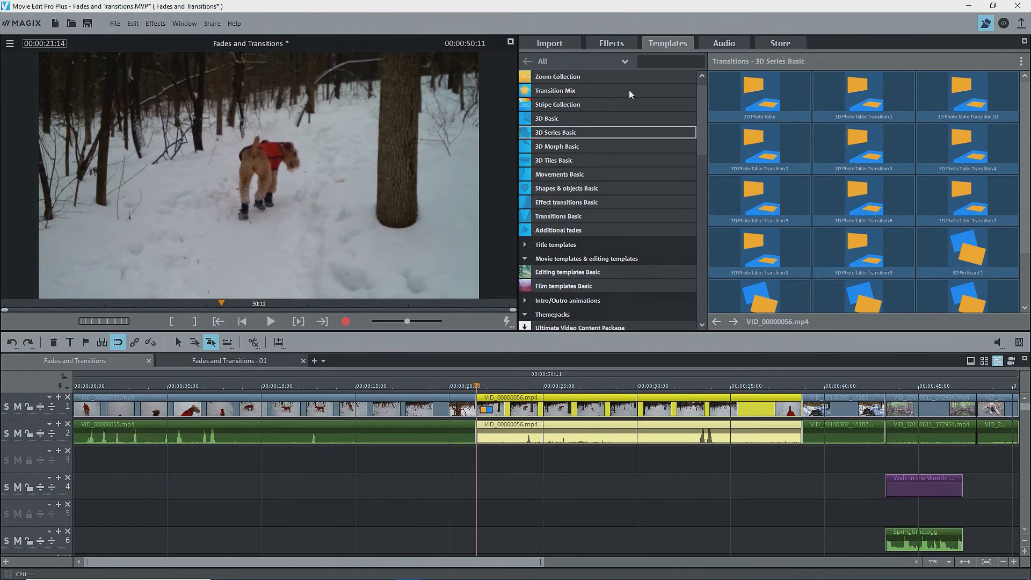
Try to apply 3D Photo Table Transition 1 to VID_00000056.mp4 on track 1 and to its copy on track 4
{"action": "mouse_move", "coordinate": [833, 115]}
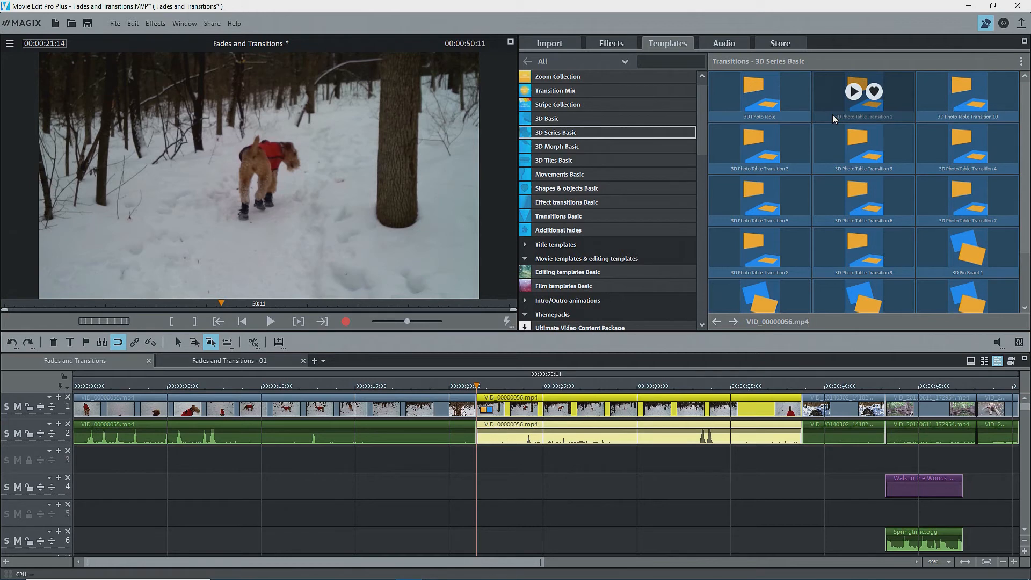
{"action": "left_click_drag", "start_coordinate": [832, 114], "coordinate": [524, 393]}
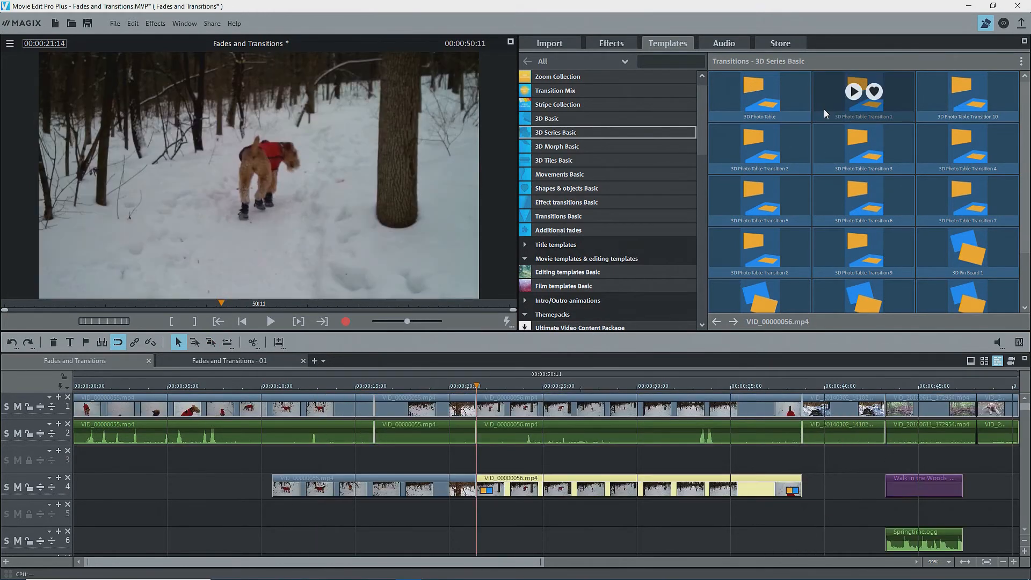
{"action": "left_click_drag", "start_coordinate": [823, 108], "coordinate": [531, 477]}
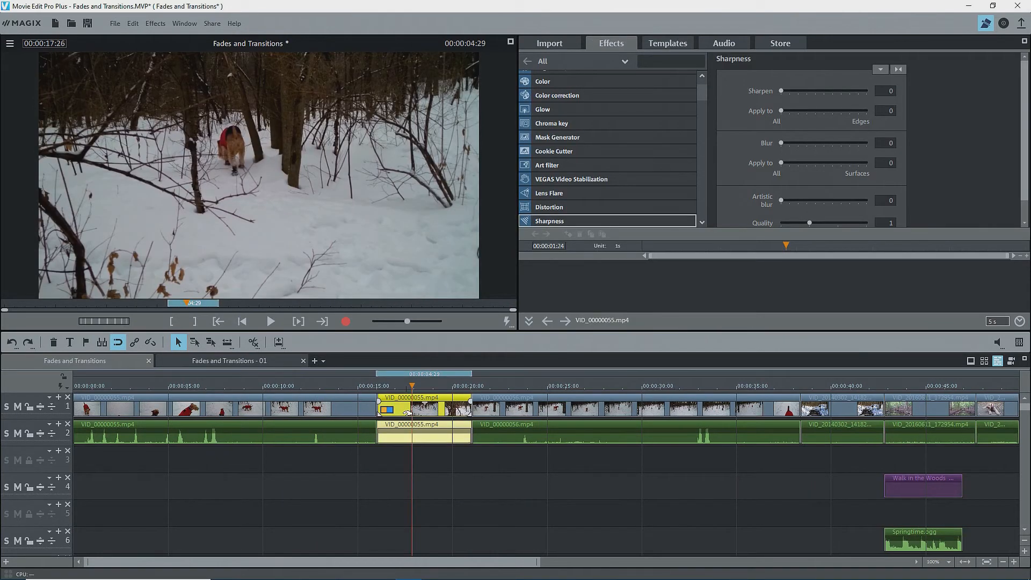
Switch to the mouse mode for all tracks and slide VID_00000056.mp4 earlier so it overlaps the preceding VID_00000055.mp4 clip
{"action": "left_click", "coordinate": [210, 342]}
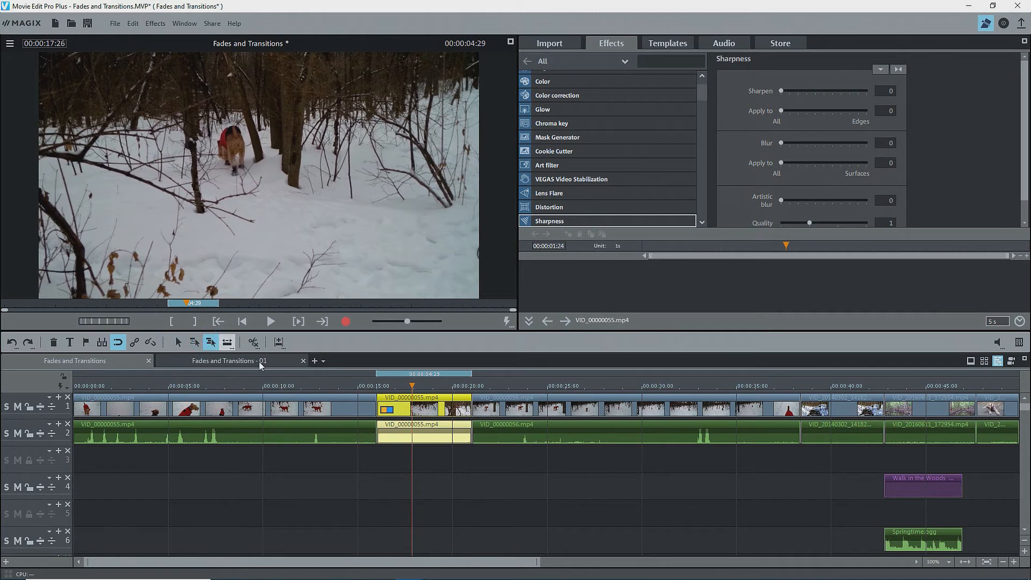
{"action": "left_click_drag", "start_coordinate": [561, 411], "coordinate": [504, 413]}
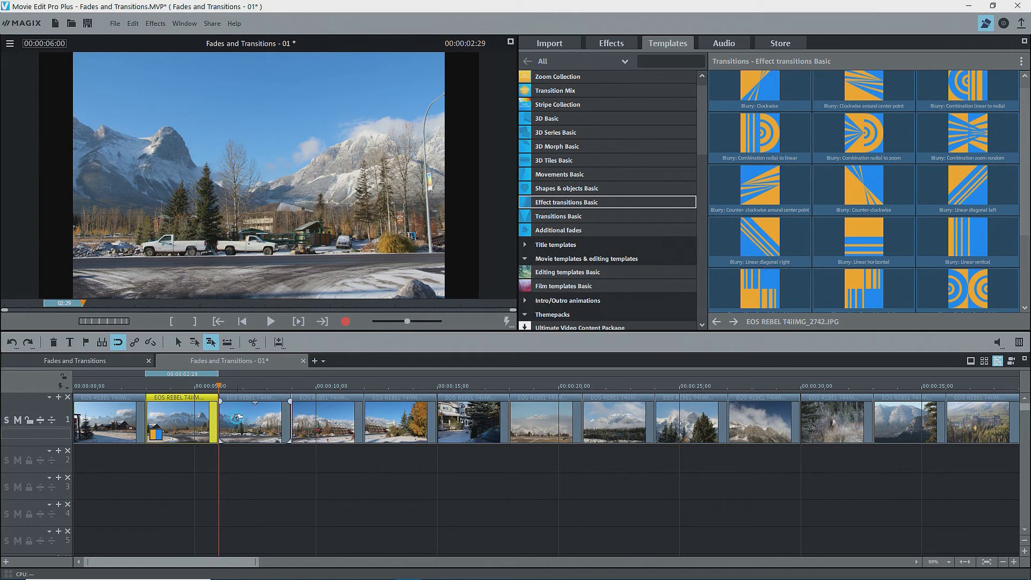
Apply the standard Crossfade transition to the start of EOS REBEL T4iIMG_2743.JPG
{"action": "left_click", "coordinate": [240, 424]}
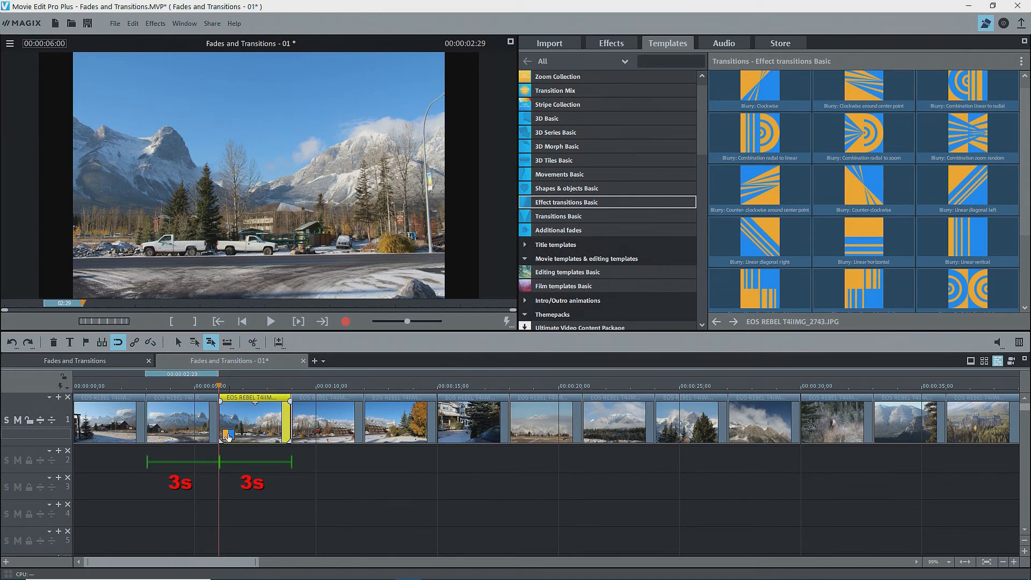
{"action": "left_click", "coordinate": [227, 436]}
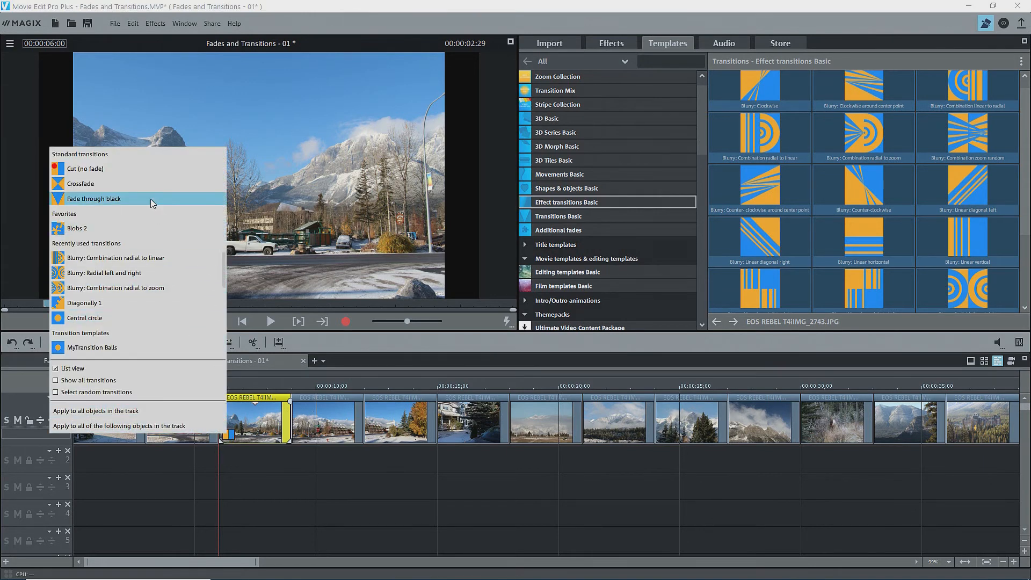
{"action": "left_click", "coordinate": [146, 185]}
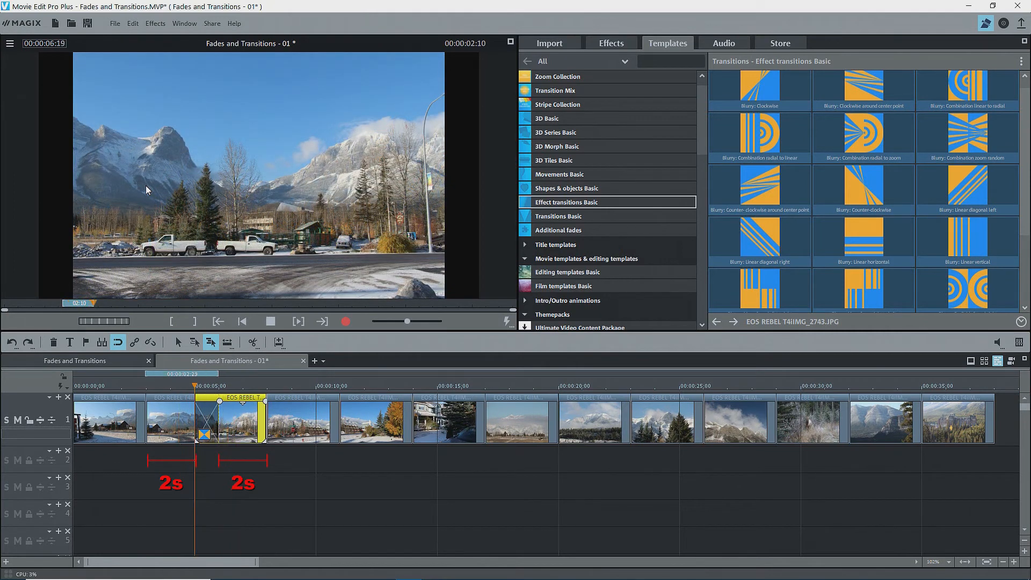
Measure the crossfade overlap, and the part of EOS REBEL T4iIMG_2743.JPG after it, by setting the in/out range around each
{"action": "left_click", "coordinate": [195, 375]}
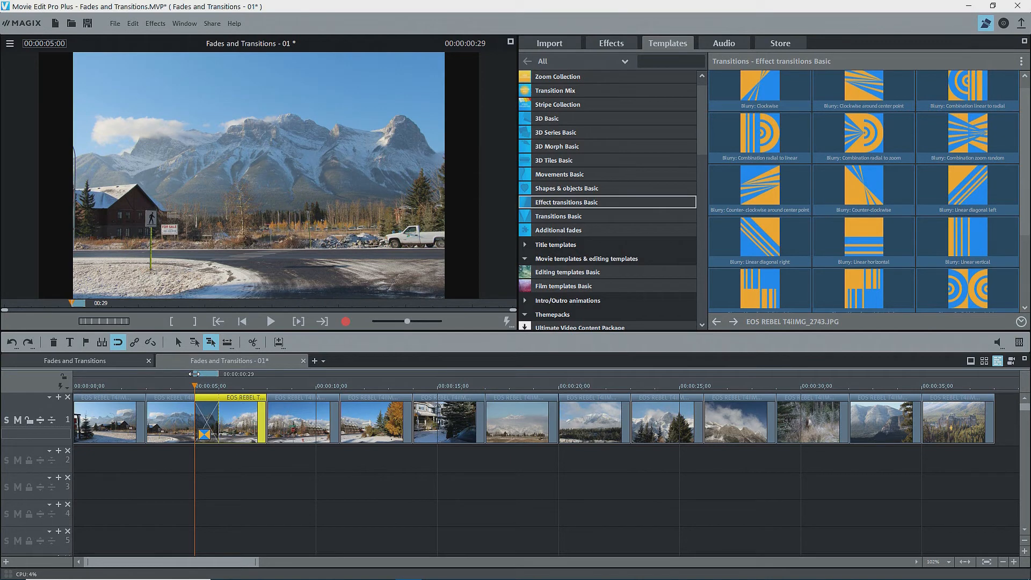
{"action": "left_click", "coordinate": [218, 385]}
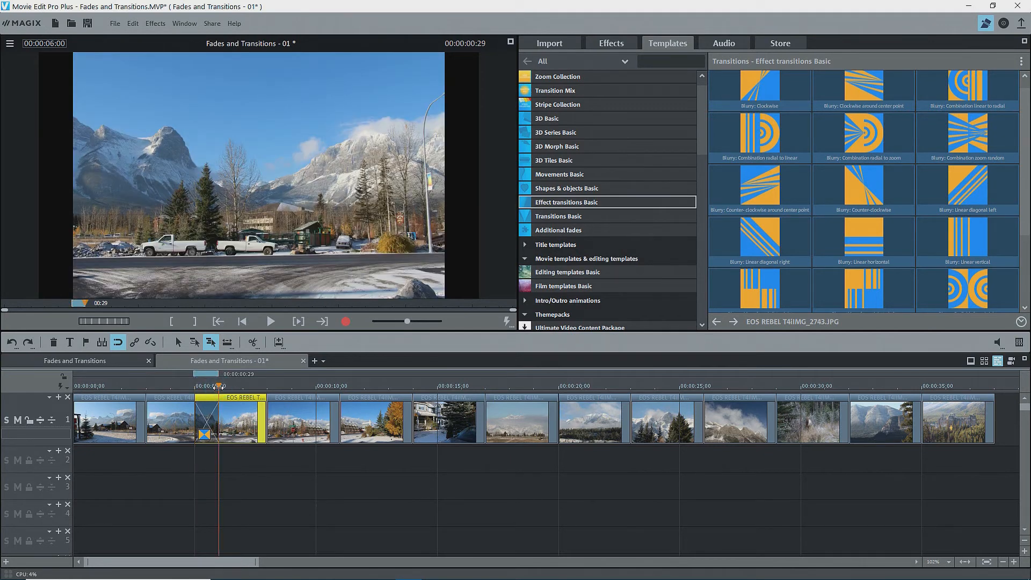
{"action": "left_click", "coordinate": [265, 382]}
{"action": "key", "text": "o"}
Apply the standard Crossfade transition to the start of EOS REBEL T4iIMG_2744.JPG and check the positions where its overlap begins and ends
{"action": "left_click", "coordinate": [276, 433]}
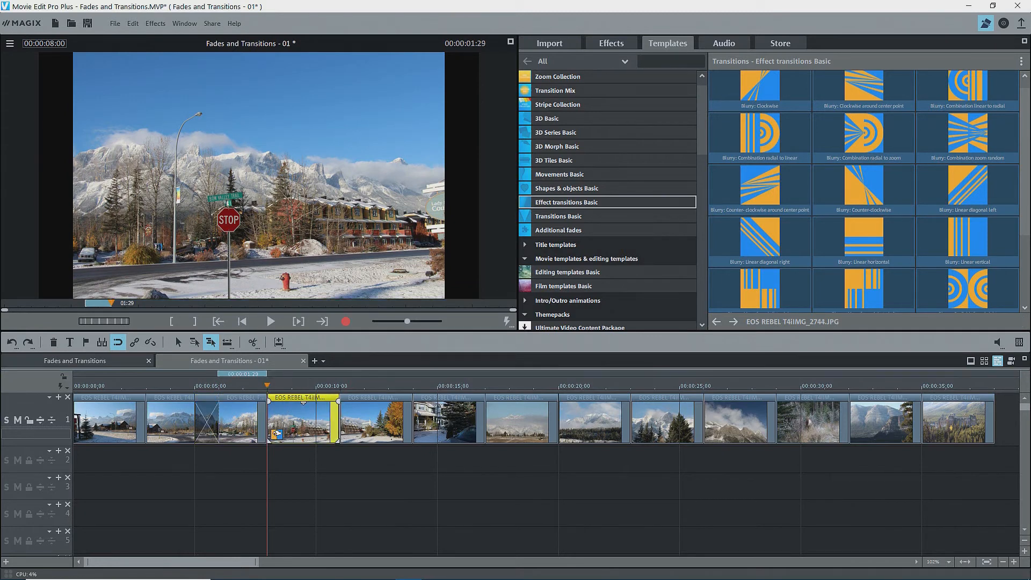
{"action": "left_click", "coordinate": [276, 433]}
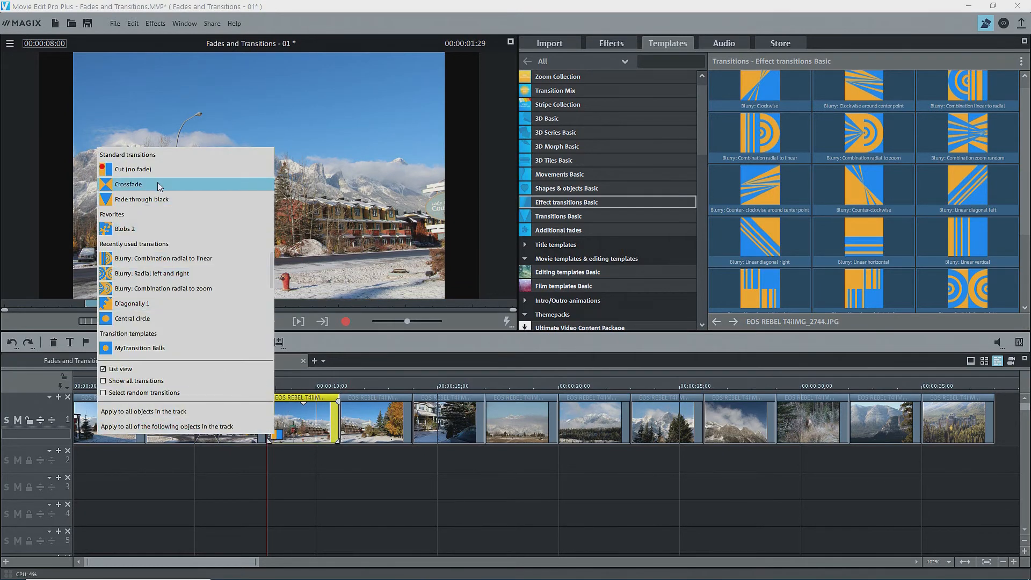
{"action": "left_click", "coordinate": [159, 186]}
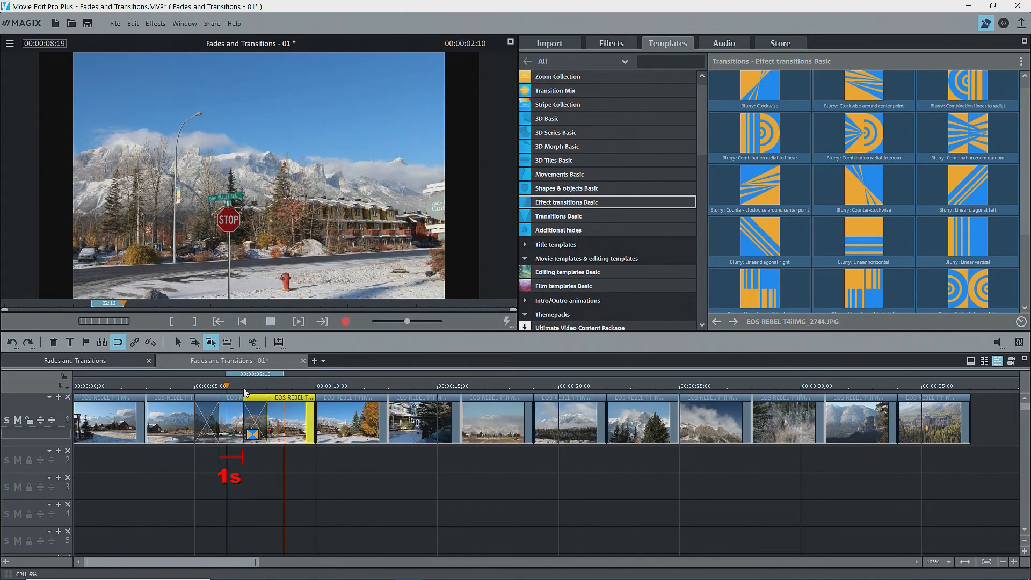
{"action": "left_click", "coordinate": [244, 388]}
{"action": "left_click", "coordinate": [266, 388]}
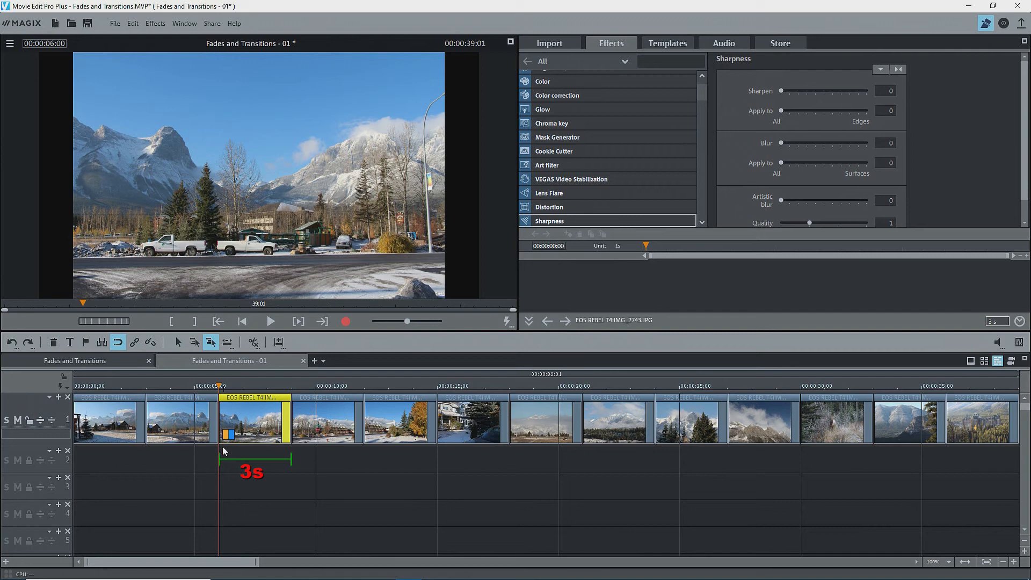
Extend the start of EOS REBEL T4iIMG_2743.JPG over the preceding photo, and open the standard picture length in the program settings for editing
{"action": "left_click_drag", "start_coordinate": [220, 443], "coordinate": [189, 446]}
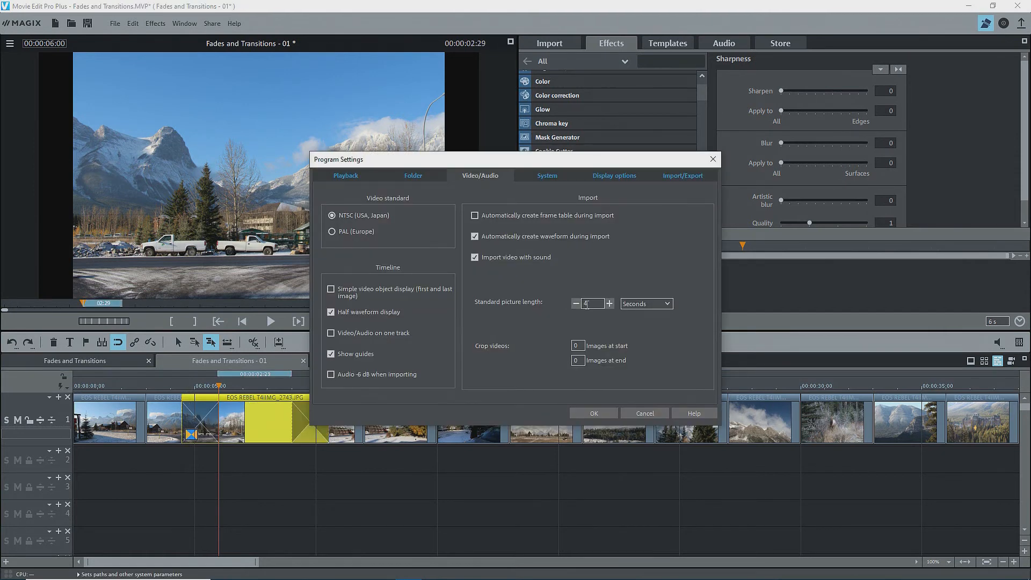
{"action": "double_click", "coordinate": [586, 304]}
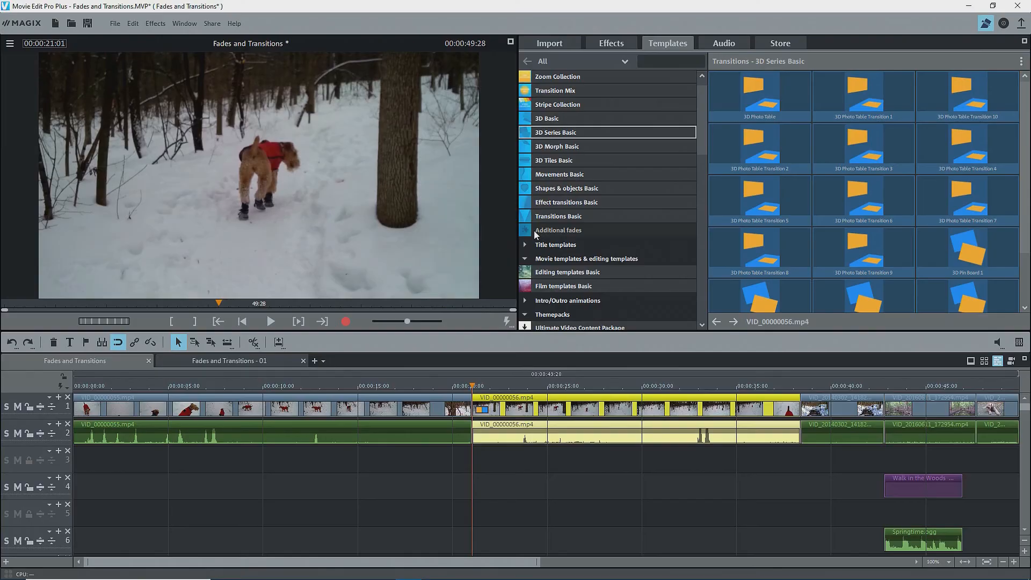
Open the Additional fades templates and apply the proDAD Adorage transition to VID_00000056.mp4
{"action": "left_click", "coordinate": [535, 232]}
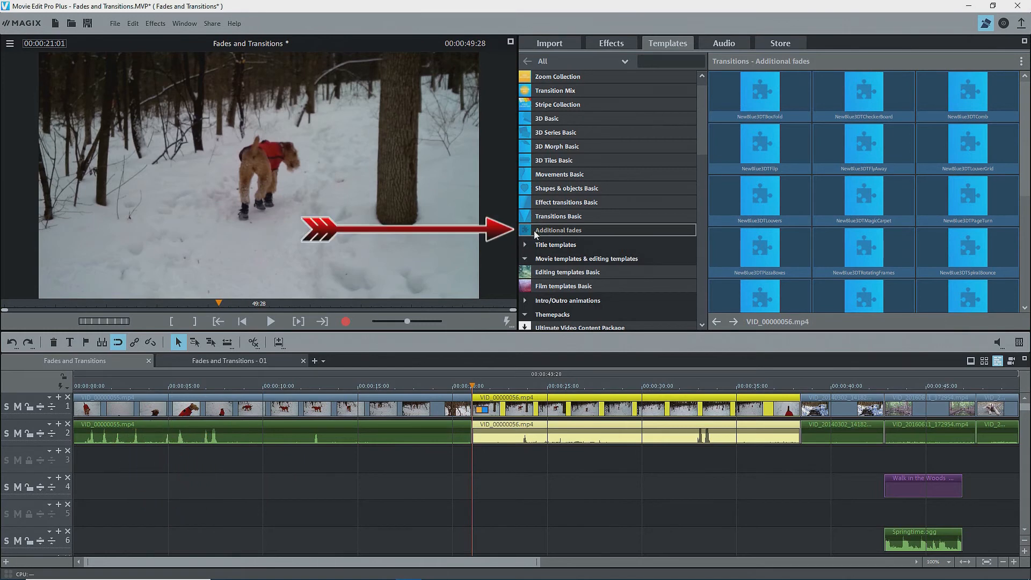
{"action": "left_click", "coordinate": [535, 231]}
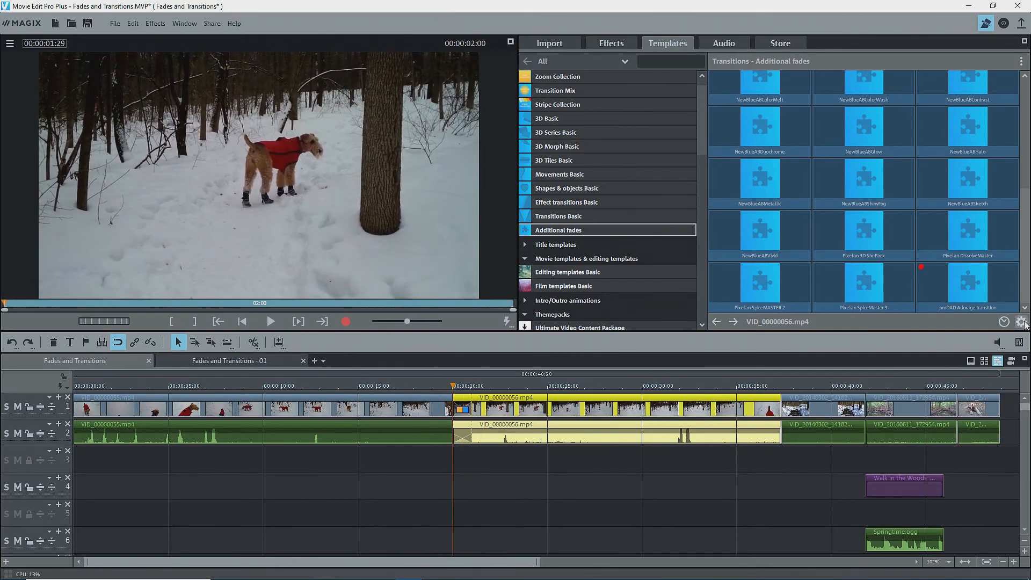
Open the proDAD Adorage transition settings for VID_00000056.mp4 and choose effect 06 from the Volume 13 Particles group
{"action": "left_click", "coordinate": [1022, 322]}
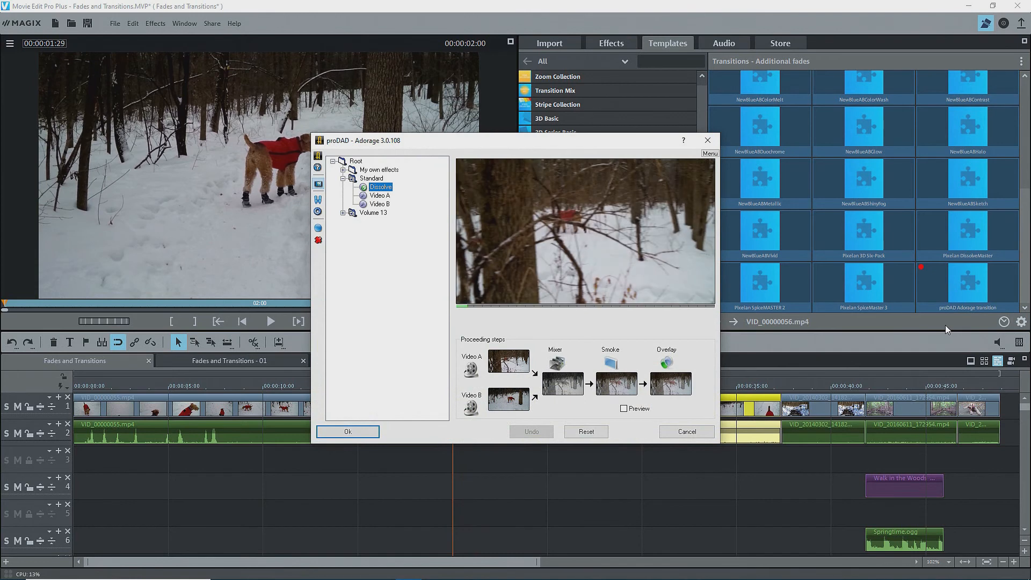
{"action": "left_click", "coordinate": [343, 212]}
{"action": "left_click", "coordinate": [352, 230]}
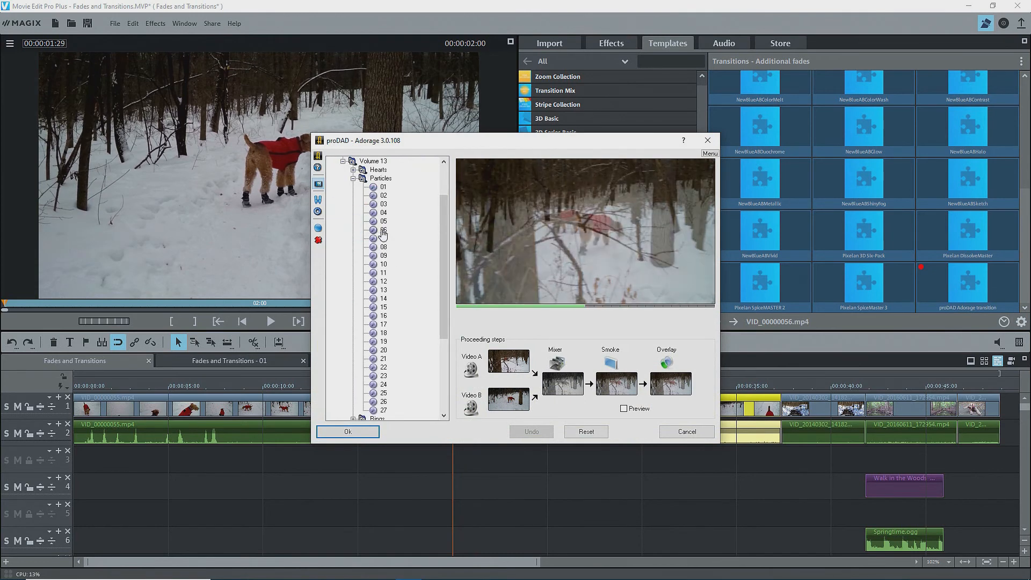
{"action": "left_click", "coordinate": [382, 231]}
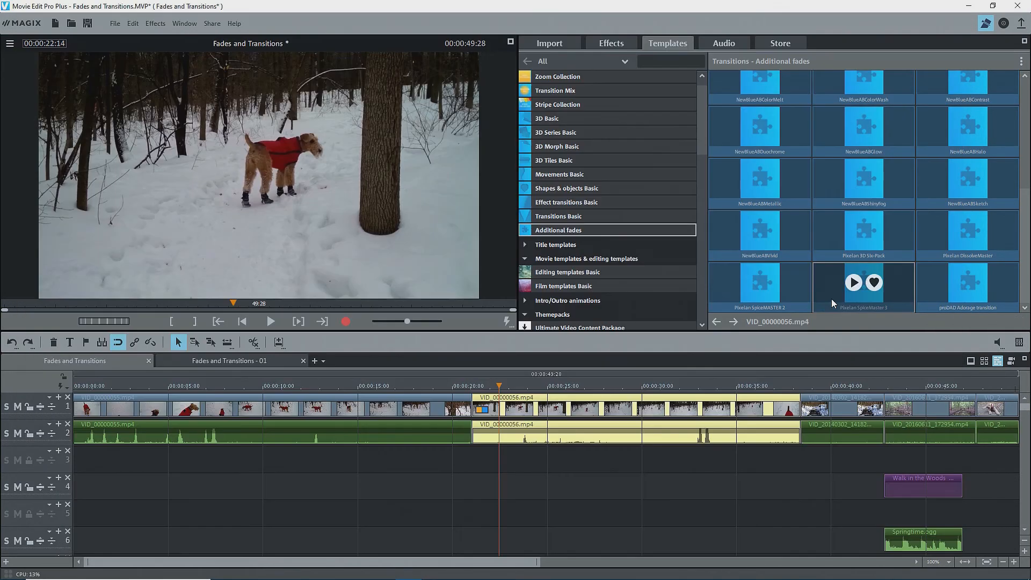
Apply the Pixelan SpiceMaster 3 transition to the start of VID_00000056.mp4 and open its settings and preset browser
{"action": "left_click_drag", "start_coordinate": [831, 299], "coordinate": [492, 408]}
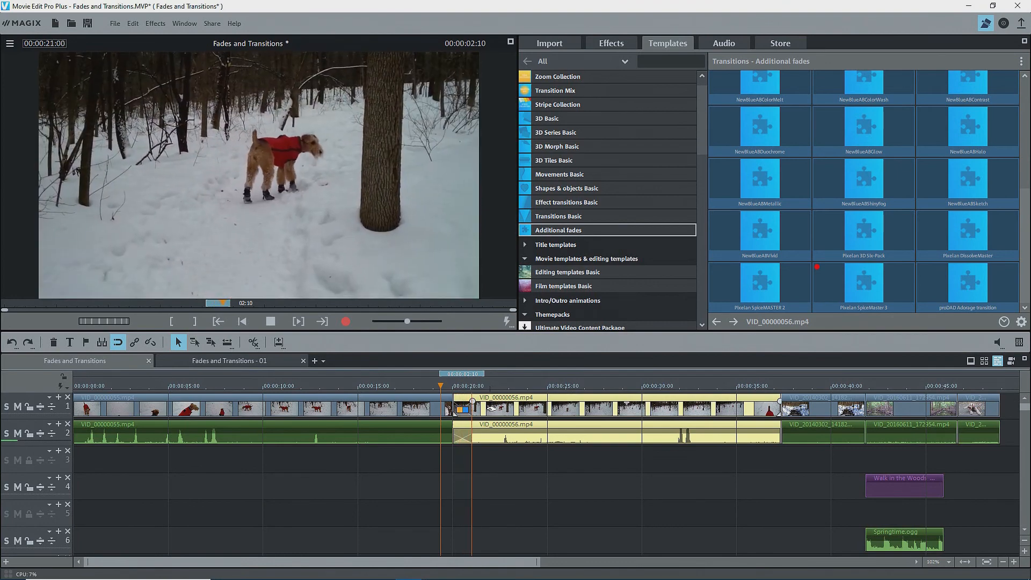
{"action": "left_click", "coordinate": [1021, 321]}
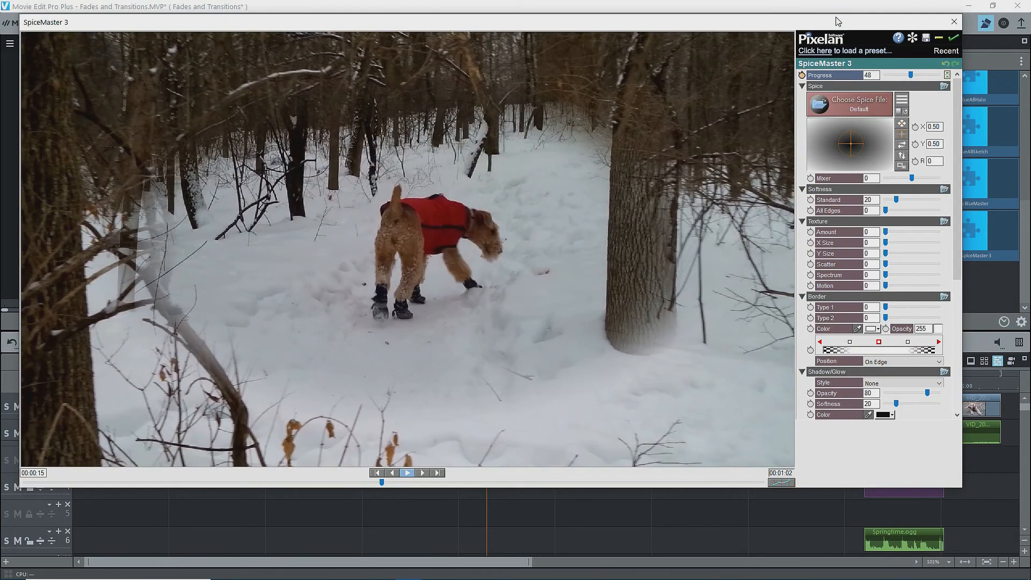
{"action": "left_click", "coordinate": [819, 51]}
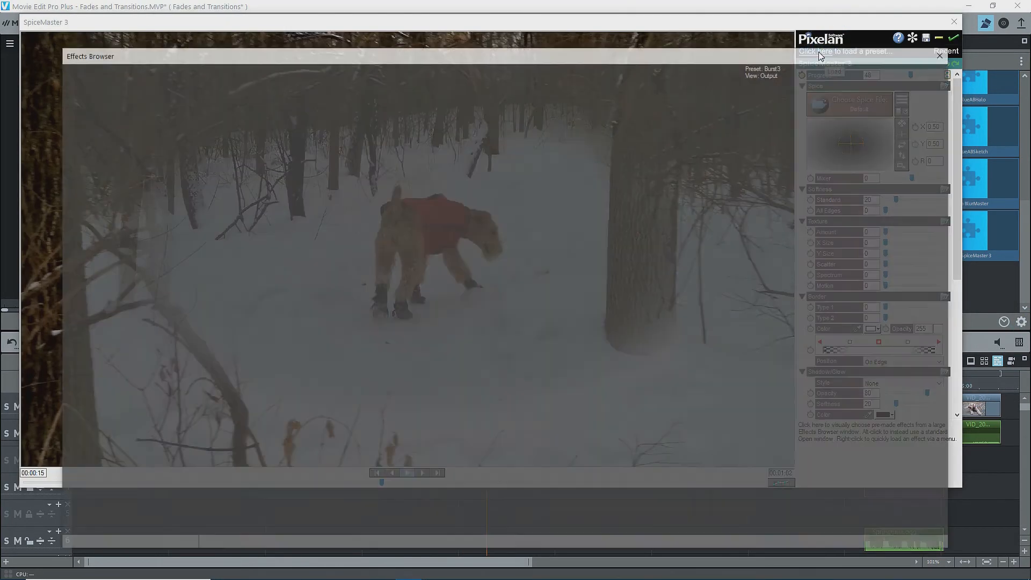
Browse the SpiceMaster preset folders from Animated PIPs – transitions to Organic, load the third Organic preset, and look through the transition's parameters
{"action": "left_click", "coordinate": [98, 192]}
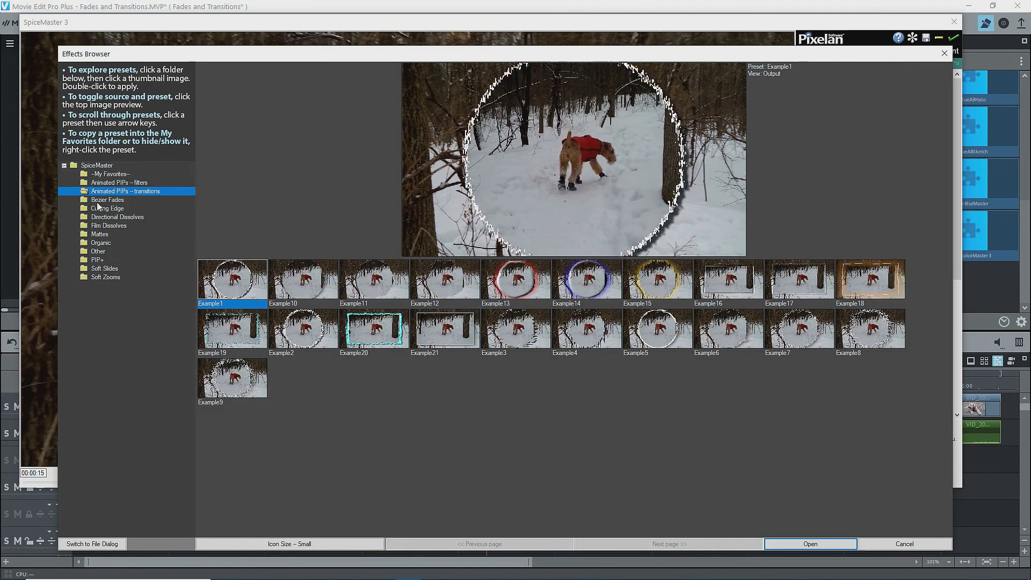
{"action": "left_click", "coordinate": [99, 200]}
{"action": "left_click", "coordinate": [100, 209]}
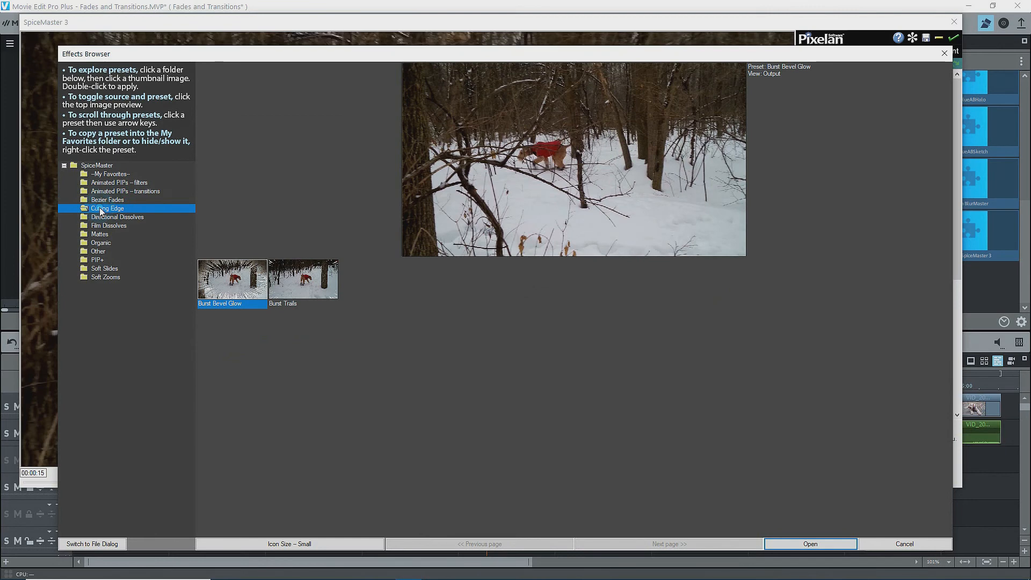
{"action": "left_click", "coordinate": [100, 218]}
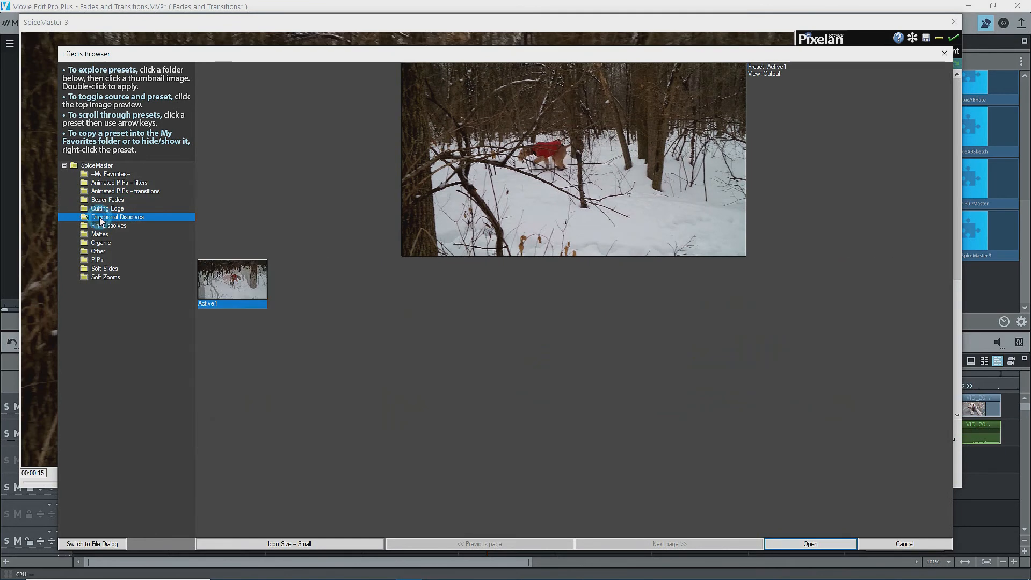
{"action": "left_click", "coordinate": [102, 227]}
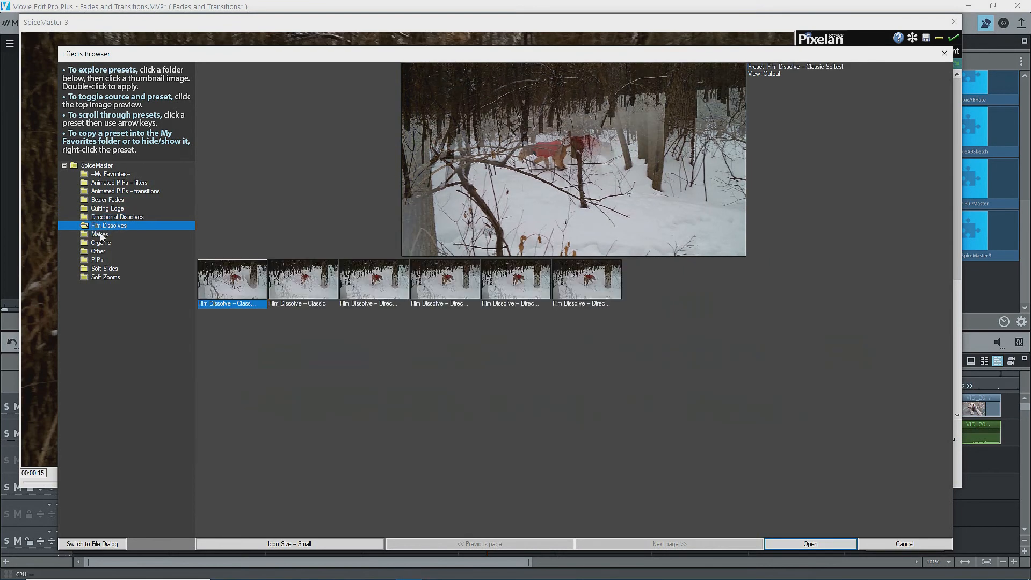
{"action": "left_click", "coordinate": [101, 234]}
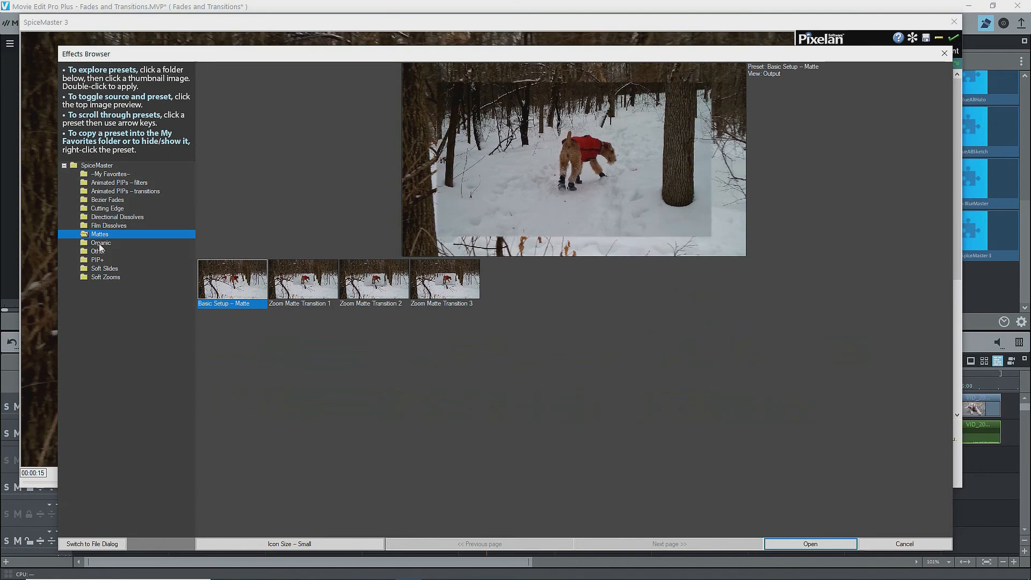
{"action": "left_click", "coordinate": [101, 242]}
{"action": "left_click", "coordinate": [374, 272]}
{"action": "double_click", "coordinate": [375, 272]}
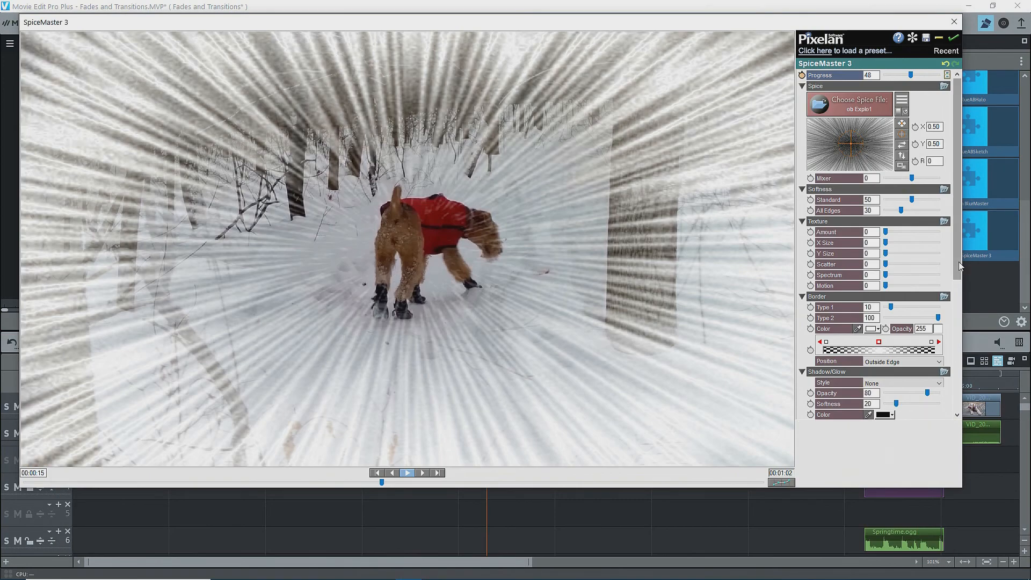
{"action": "left_click_drag", "start_coordinate": [959, 262], "coordinate": [959, 393]}
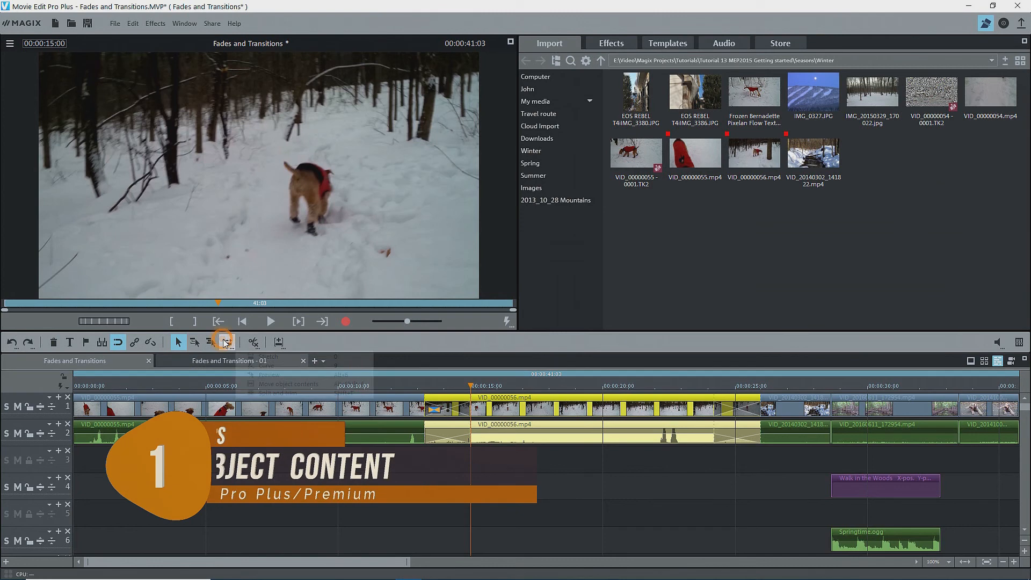
Use the Move object contents mode to shift the footage inside VID_00000056.mp4 without moving the clip on the timeline
{"action": "left_click", "coordinate": [208, 340]}
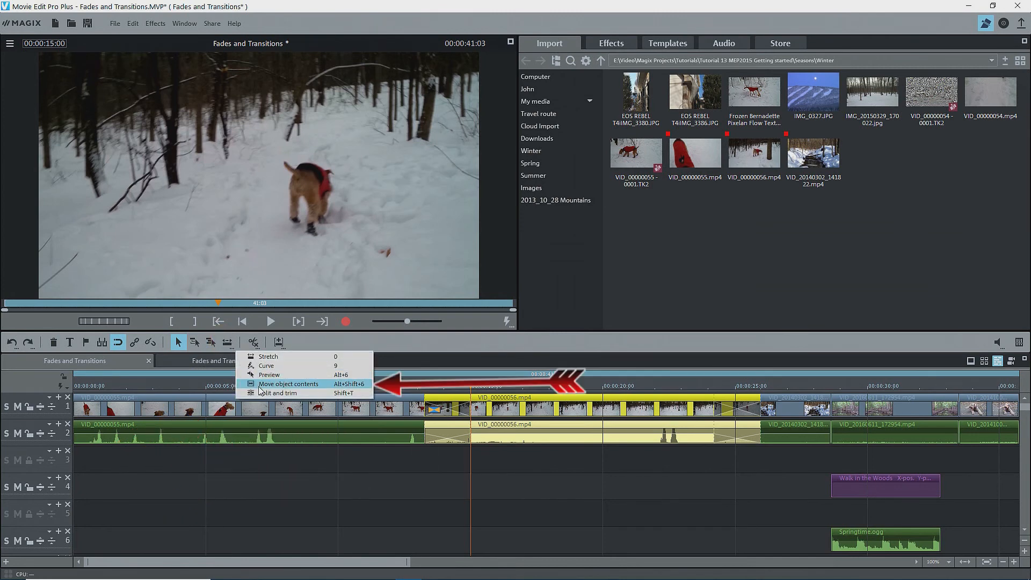
{"action": "left_click", "coordinate": [285, 384]}
{"action": "left_click_drag", "start_coordinate": [598, 411], "coordinate": [513, 412]}
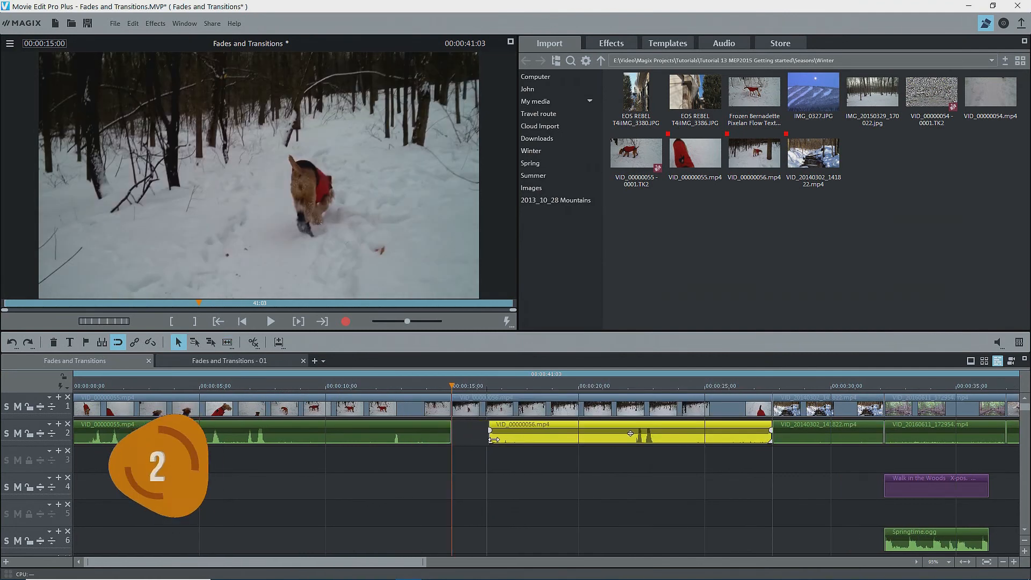
Extend the audio start of VID_00000056.mp4 to the end of the VID_00000055.mp4 audio, and try shifting only the video cut between them
{"action": "left_click_drag", "start_coordinate": [492, 439], "coordinate": [451, 436]}
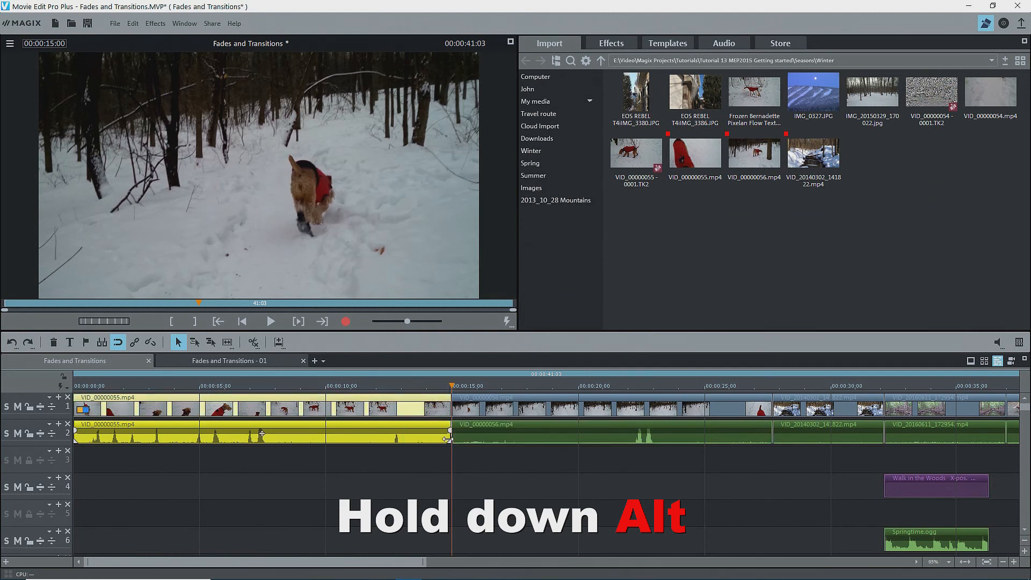
{"action": "mouse_move", "coordinate": [472, 439]}
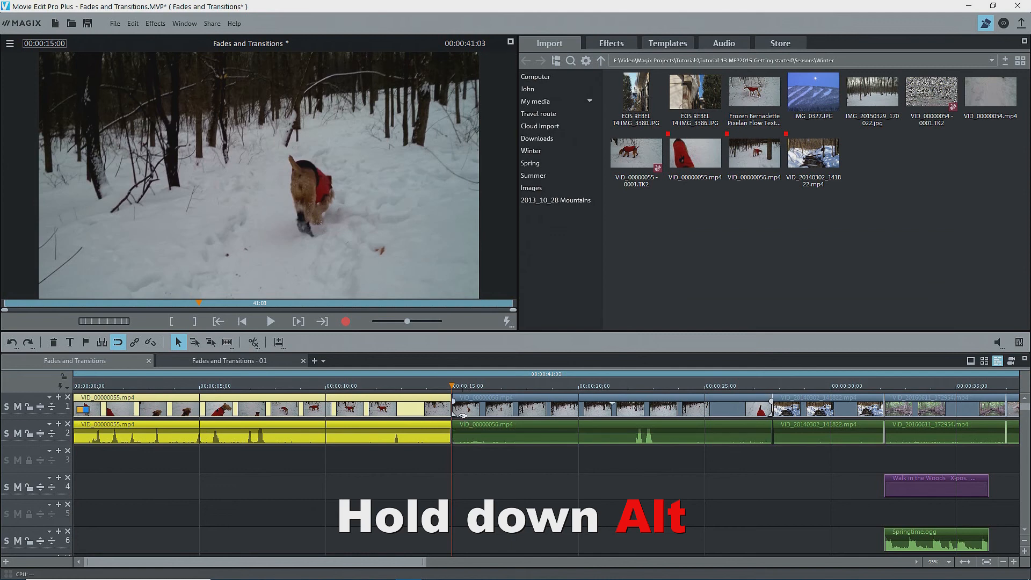
{"action": "left_click_drag", "start_coordinate": [453, 409], "coordinate": [475, 413]}
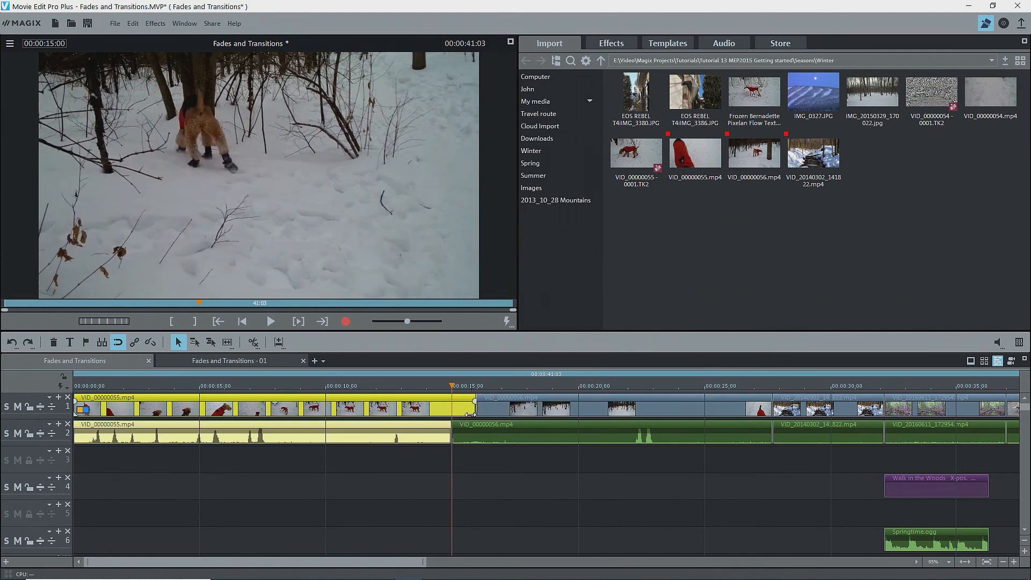
{"action": "key", "text": "ctrl+z"}
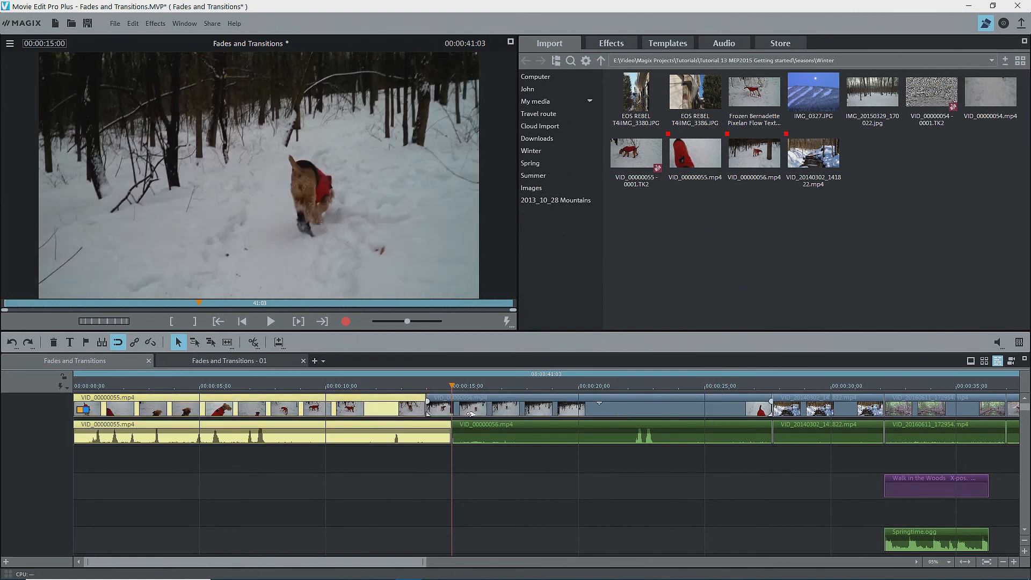
Give the video and audio of VID_00000056.mp4 separate fade-ins and fade-outs of different lengths
{"action": "left_click", "coordinate": [457, 411]}
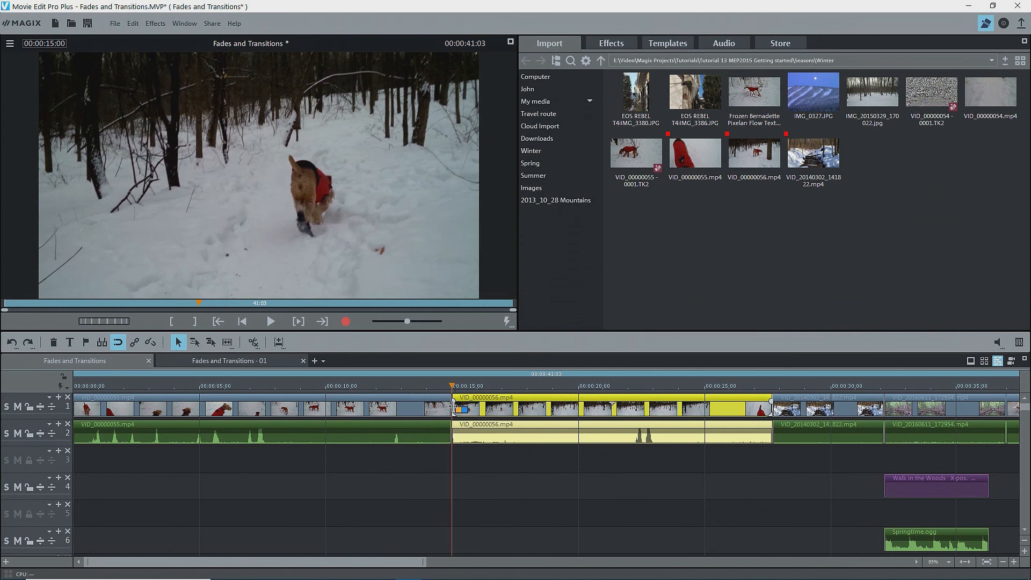
{"action": "left_click_drag", "start_coordinate": [454, 401], "coordinate": [522, 430]}
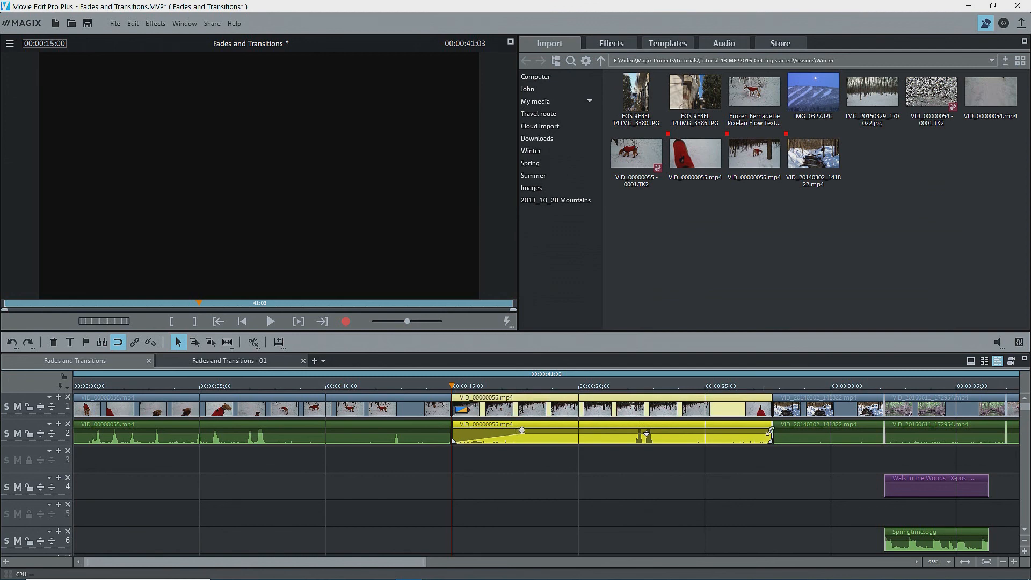
{"action": "left_click_drag", "start_coordinate": [770, 431], "coordinate": [719, 430]}
{"action": "left_click_drag", "start_coordinate": [770, 402], "coordinate": [739, 401]}
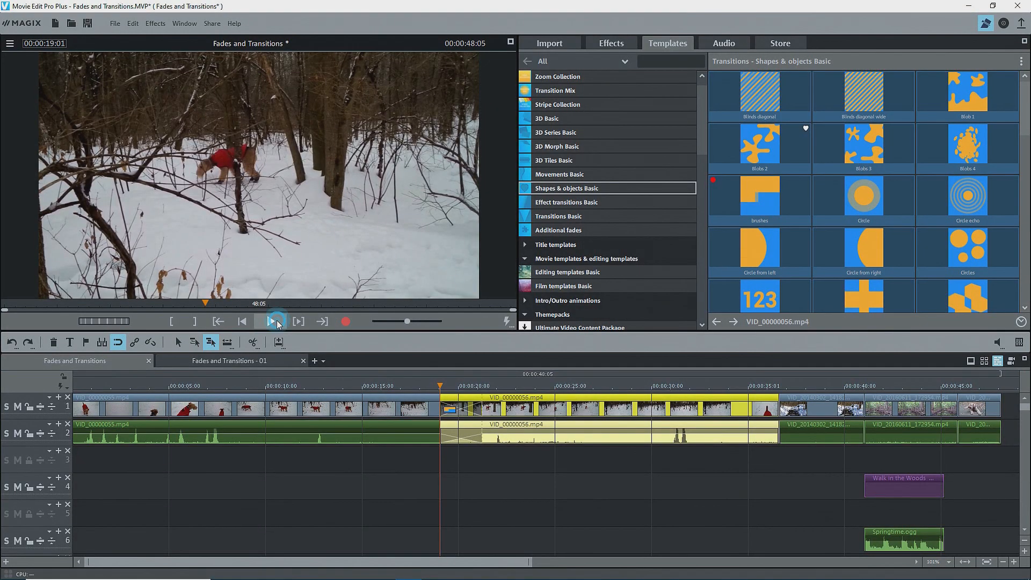
Play through the brushes transition at the start of VID_00000056.mp4 and mark the brushes template as a favorite
{"action": "left_click", "coordinate": [275, 320]}
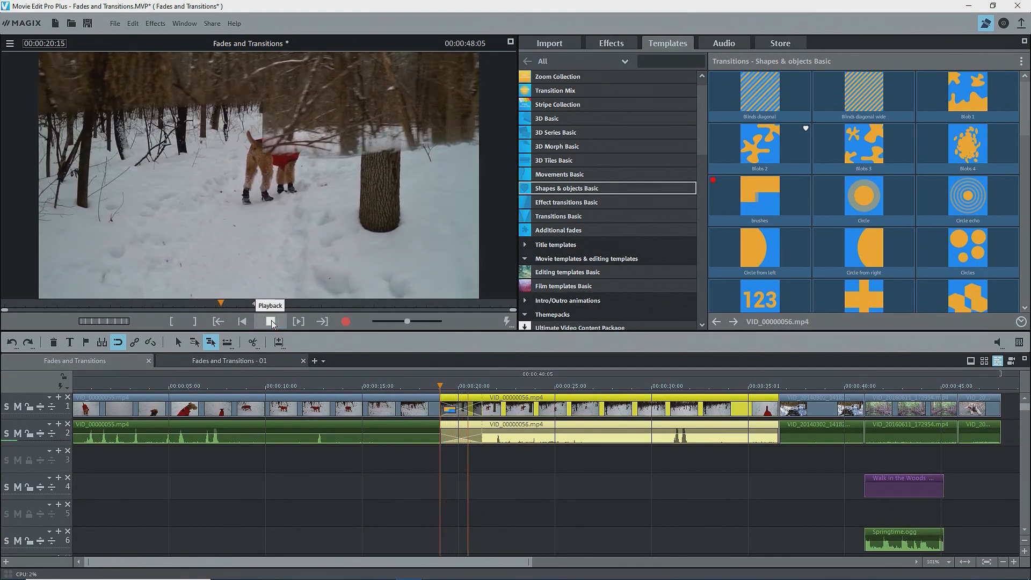
{"action": "left_click", "coordinate": [272, 320]}
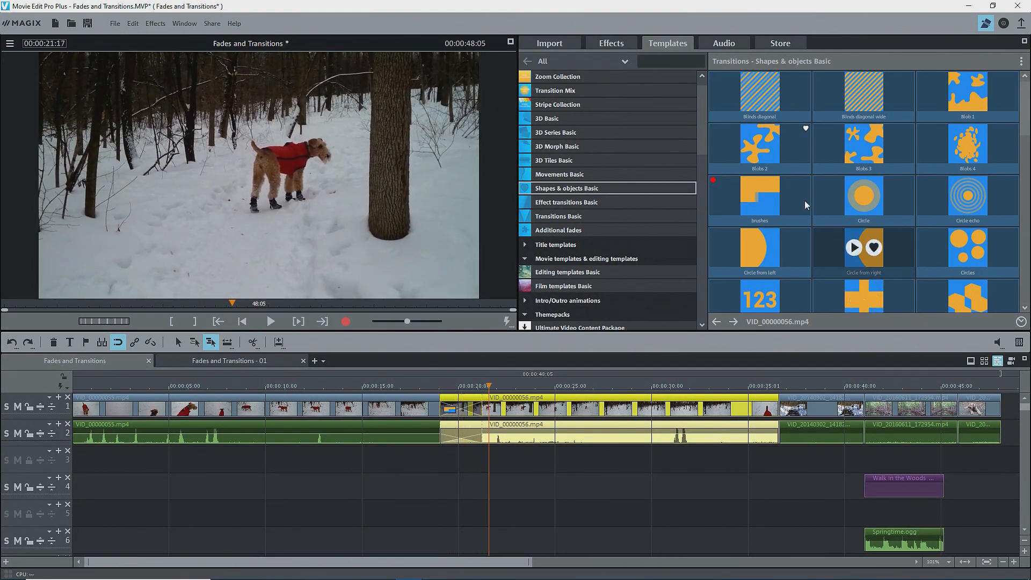
{"action": "mouse_move", "coordinate": [778, 202]}
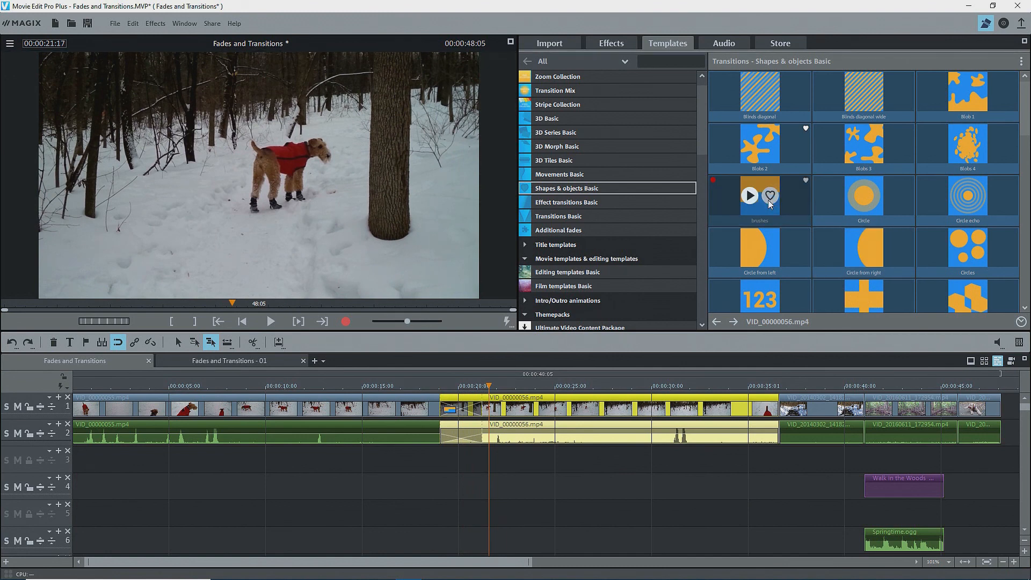
{"action": "scroll", "coordinate": [861, 240], "scroll_direction": "down", "scroll_amount": 1}
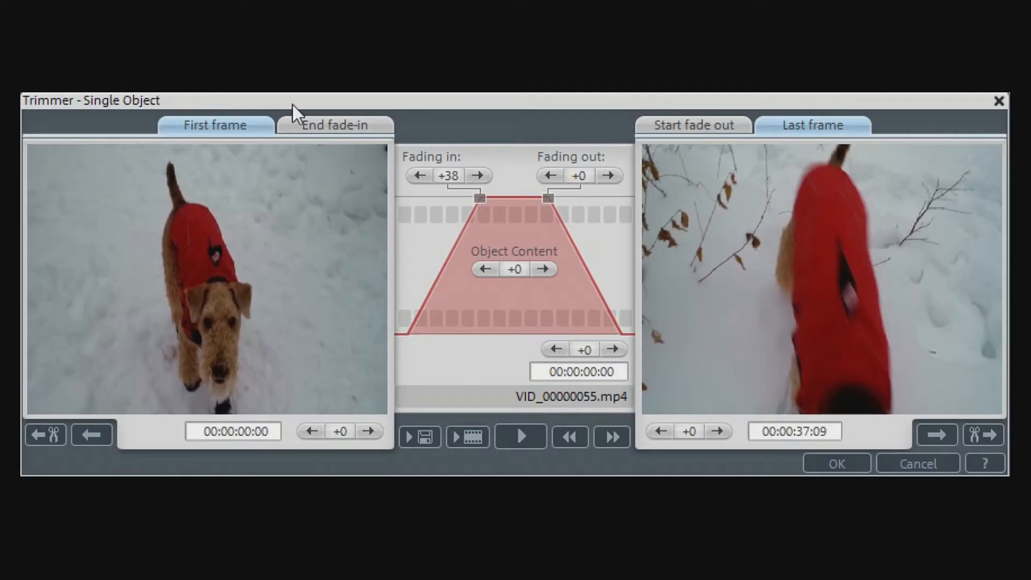